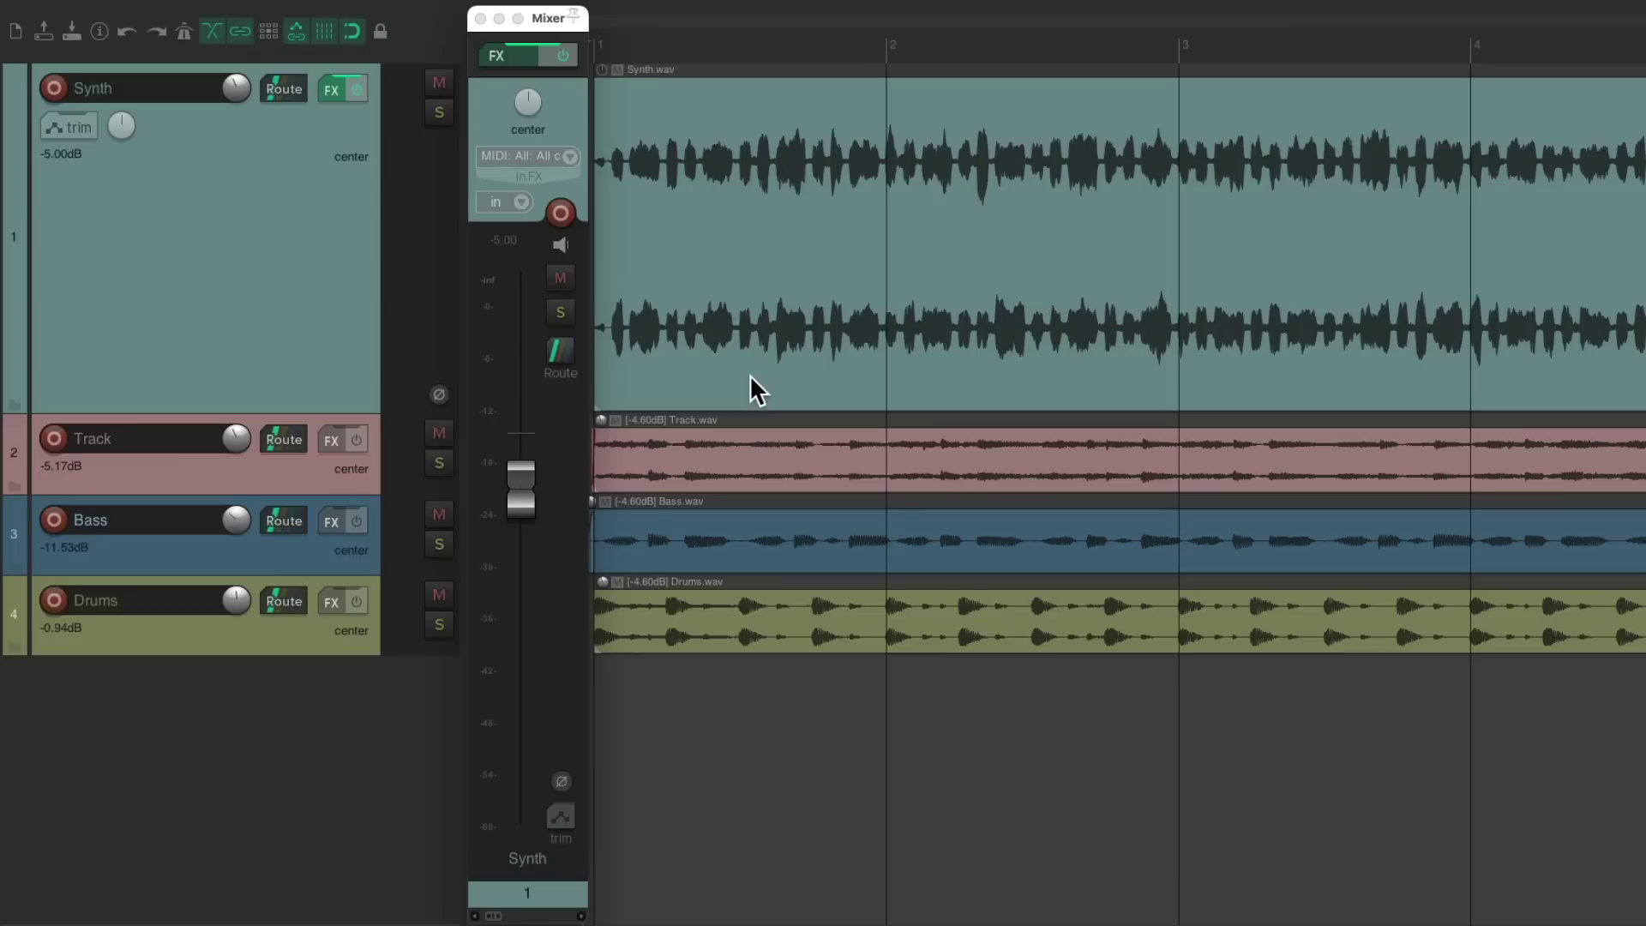
Set the Synth track to Write automation mode and show its Volume envelope lane.
key(space)
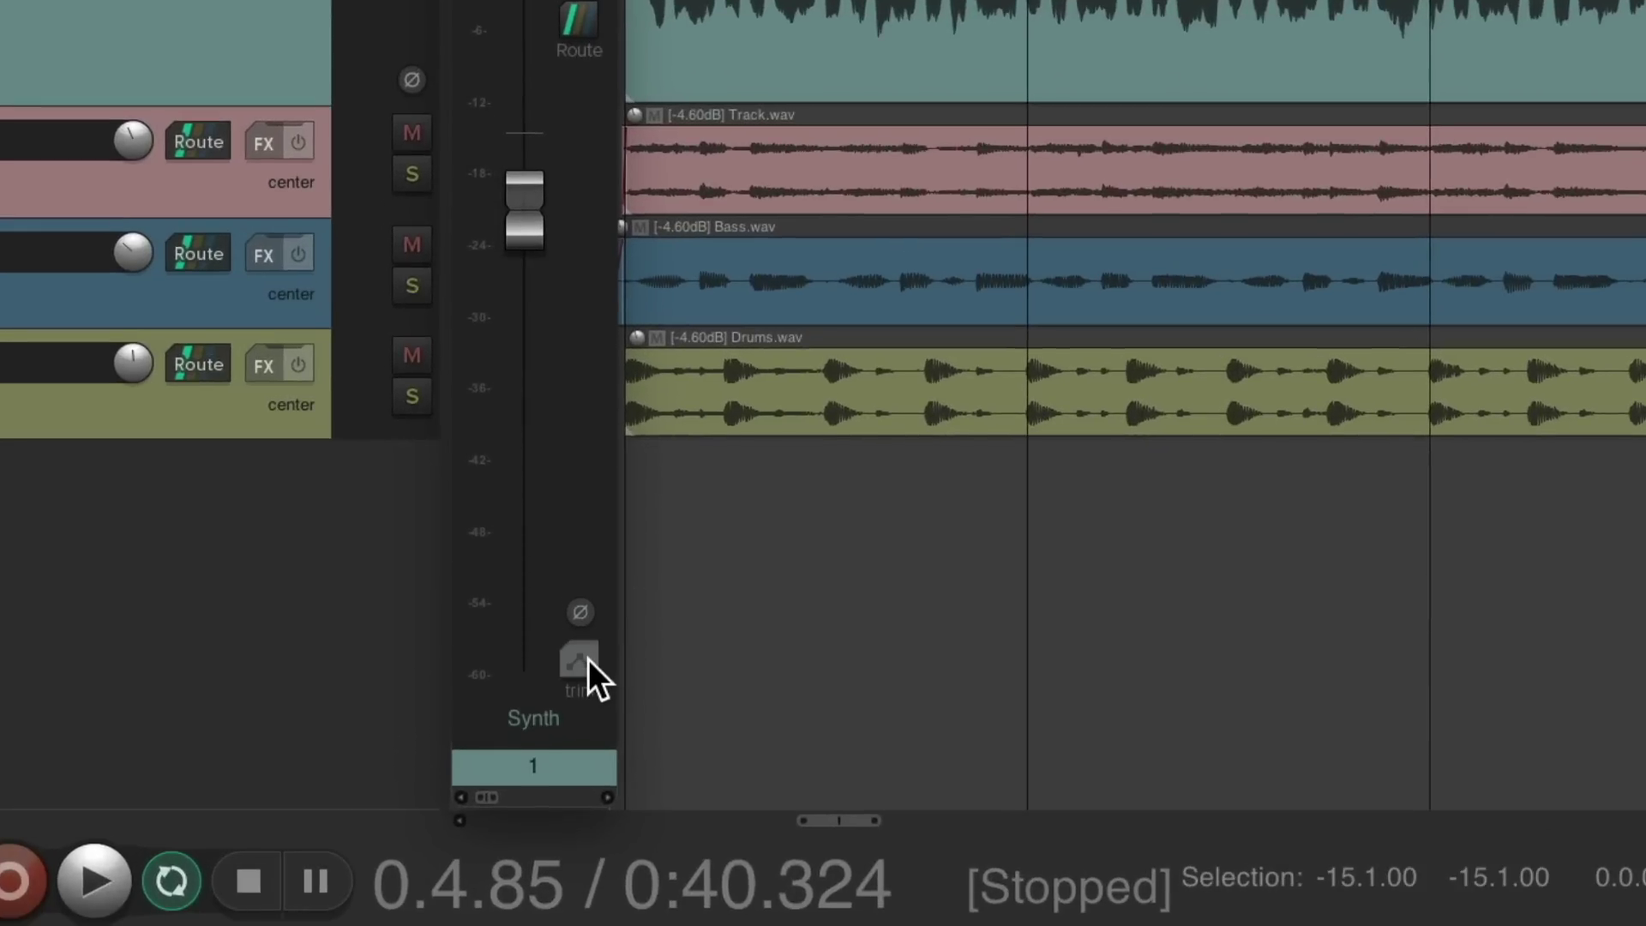
click(588, 660)
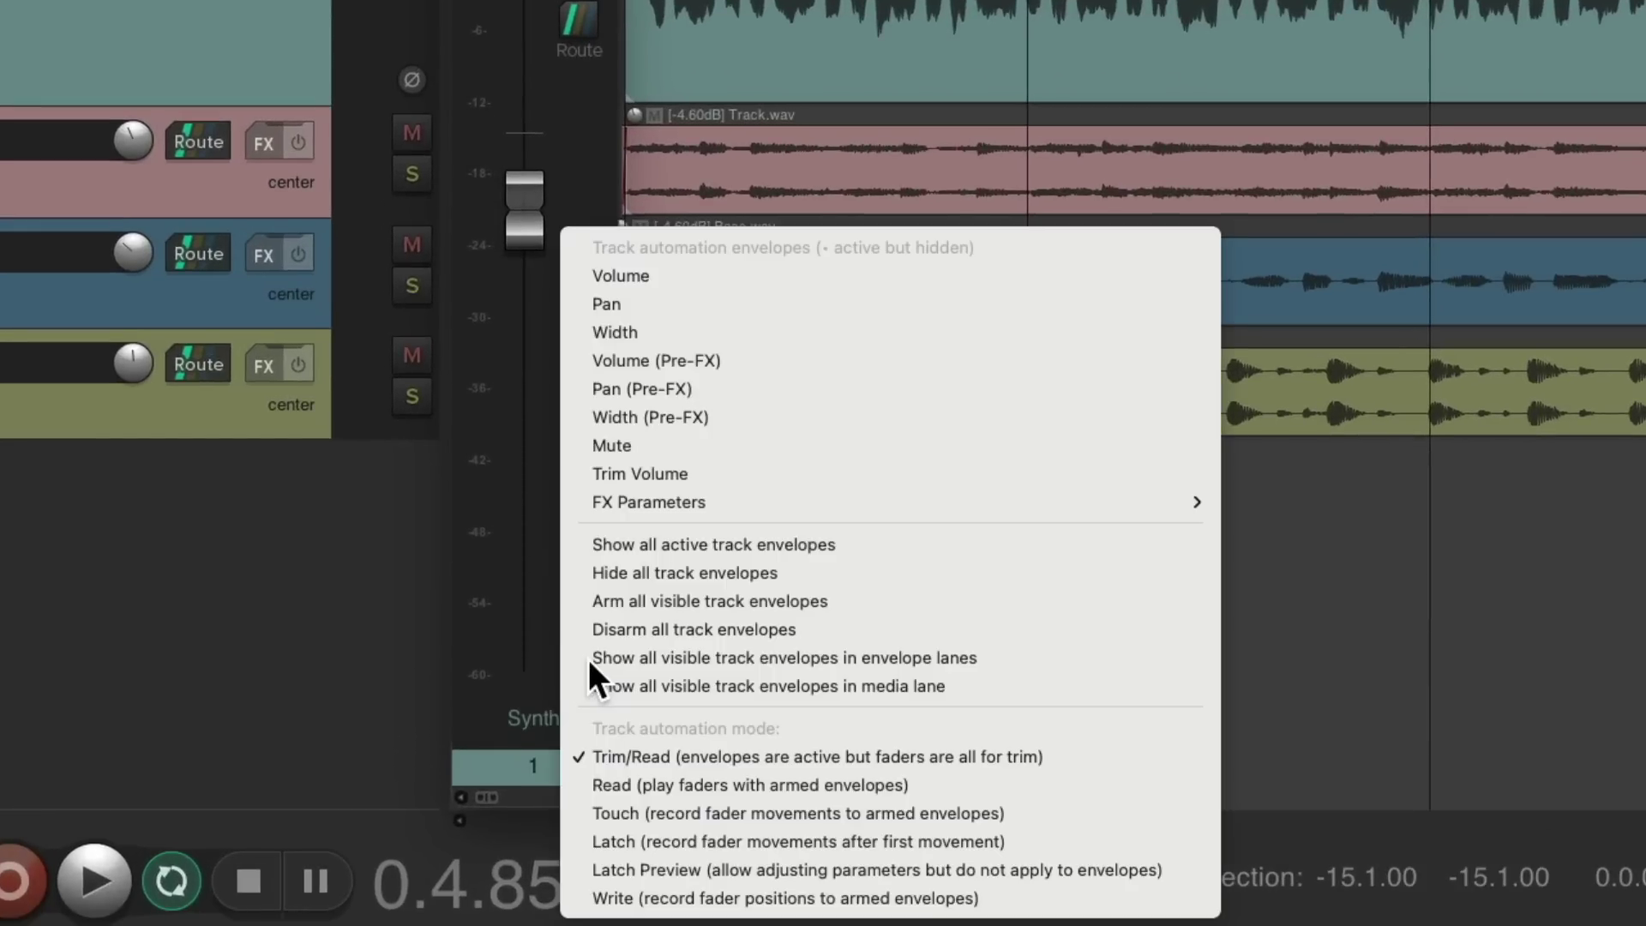
click(581, 899)
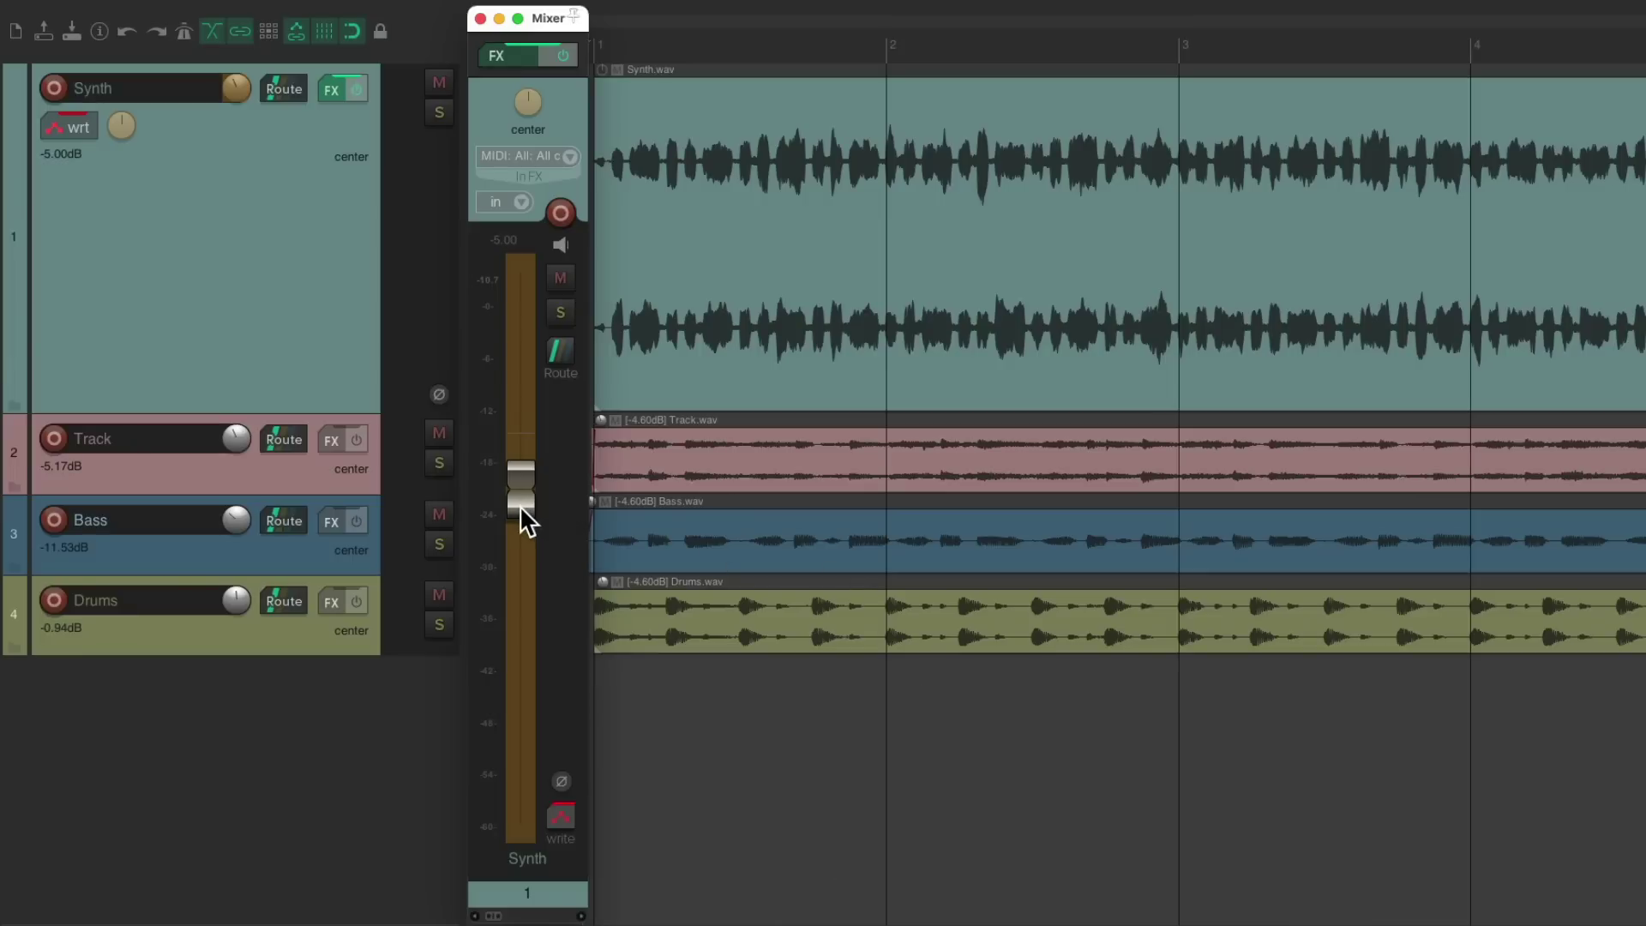
click(518, 497)
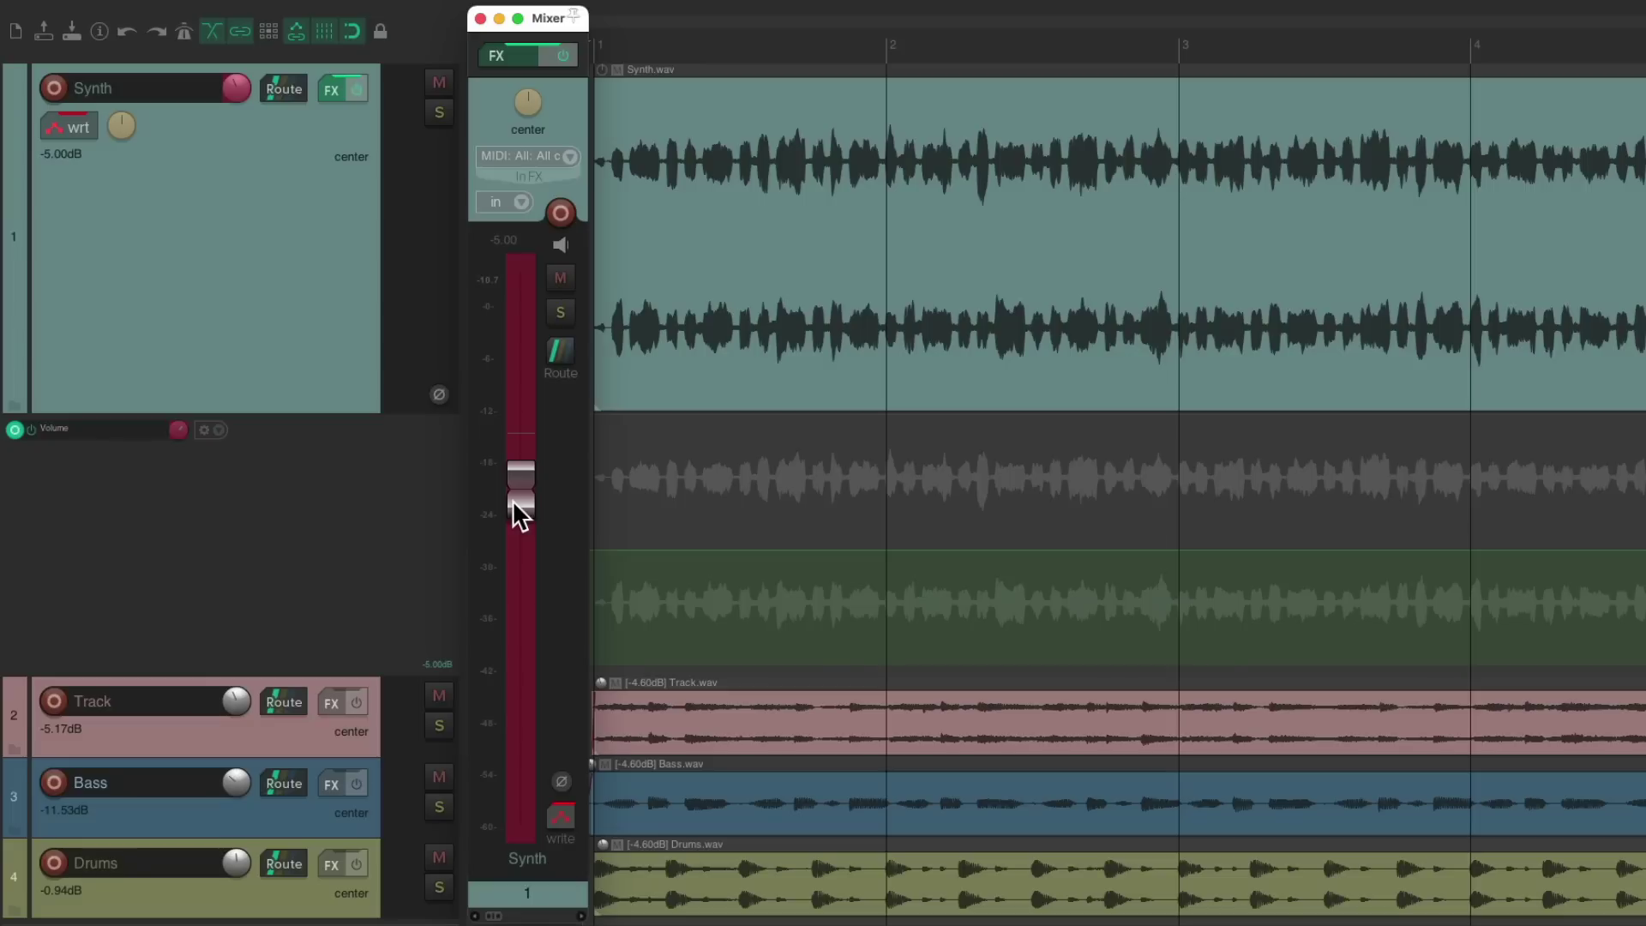
Record a gentle Synth volume rise to -4.42dB during playback, then stop.
key(space)
mouse_move(512, 500)
mouse_down()
mouse_move(517, 463)
mouse_move(512, 487)
mouse_up()
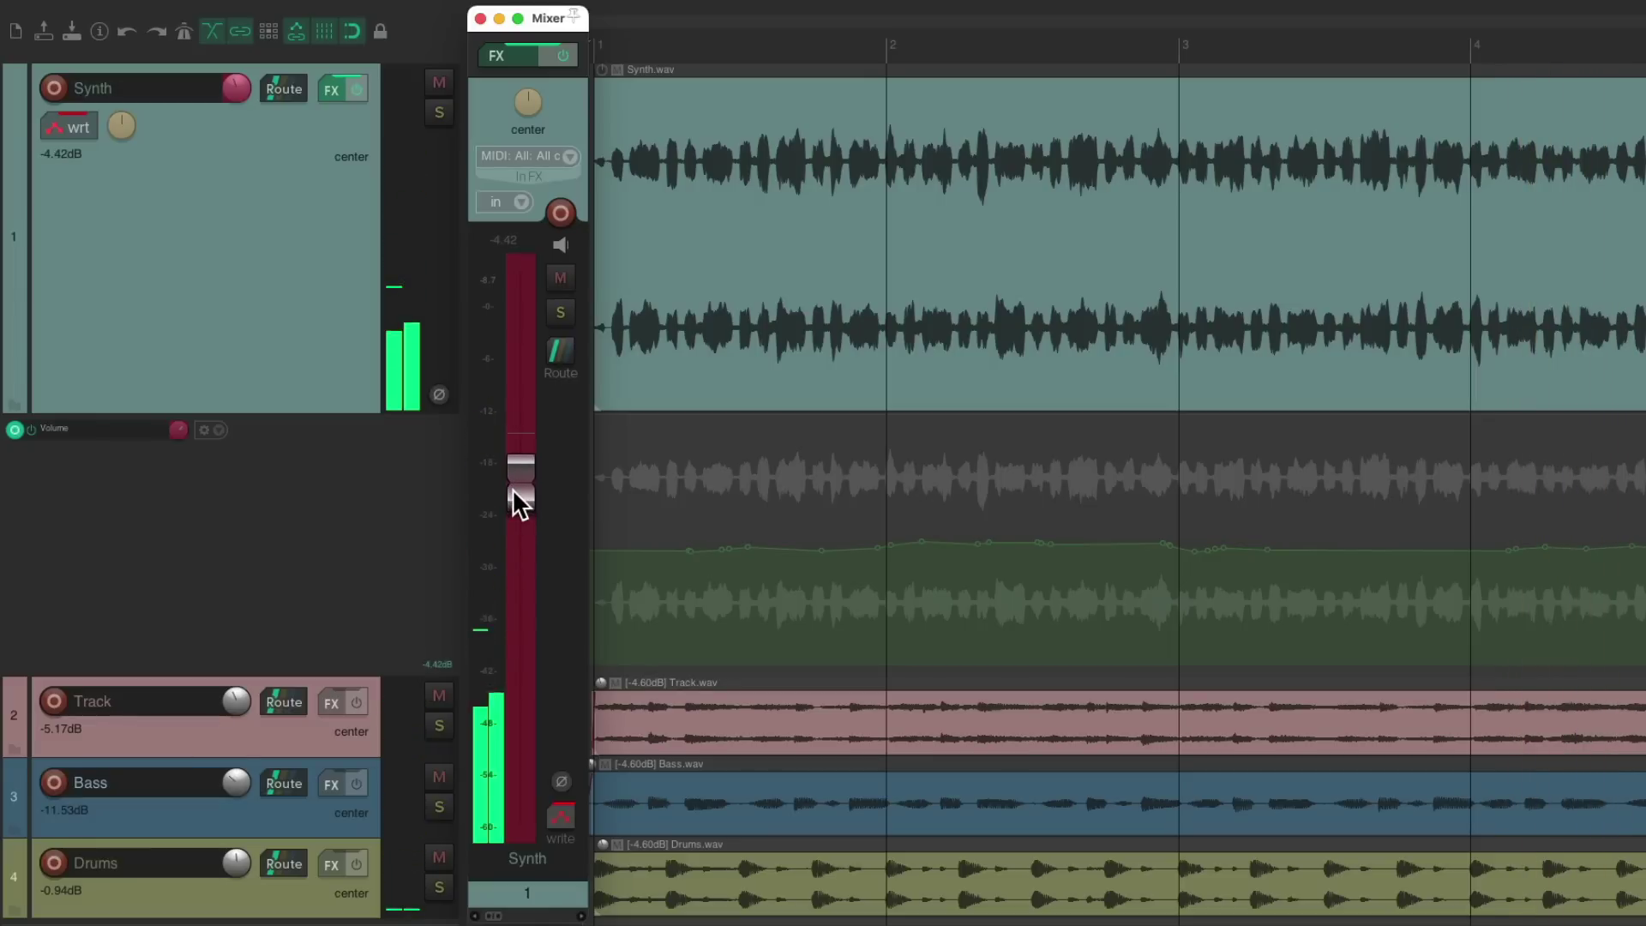
key(space)
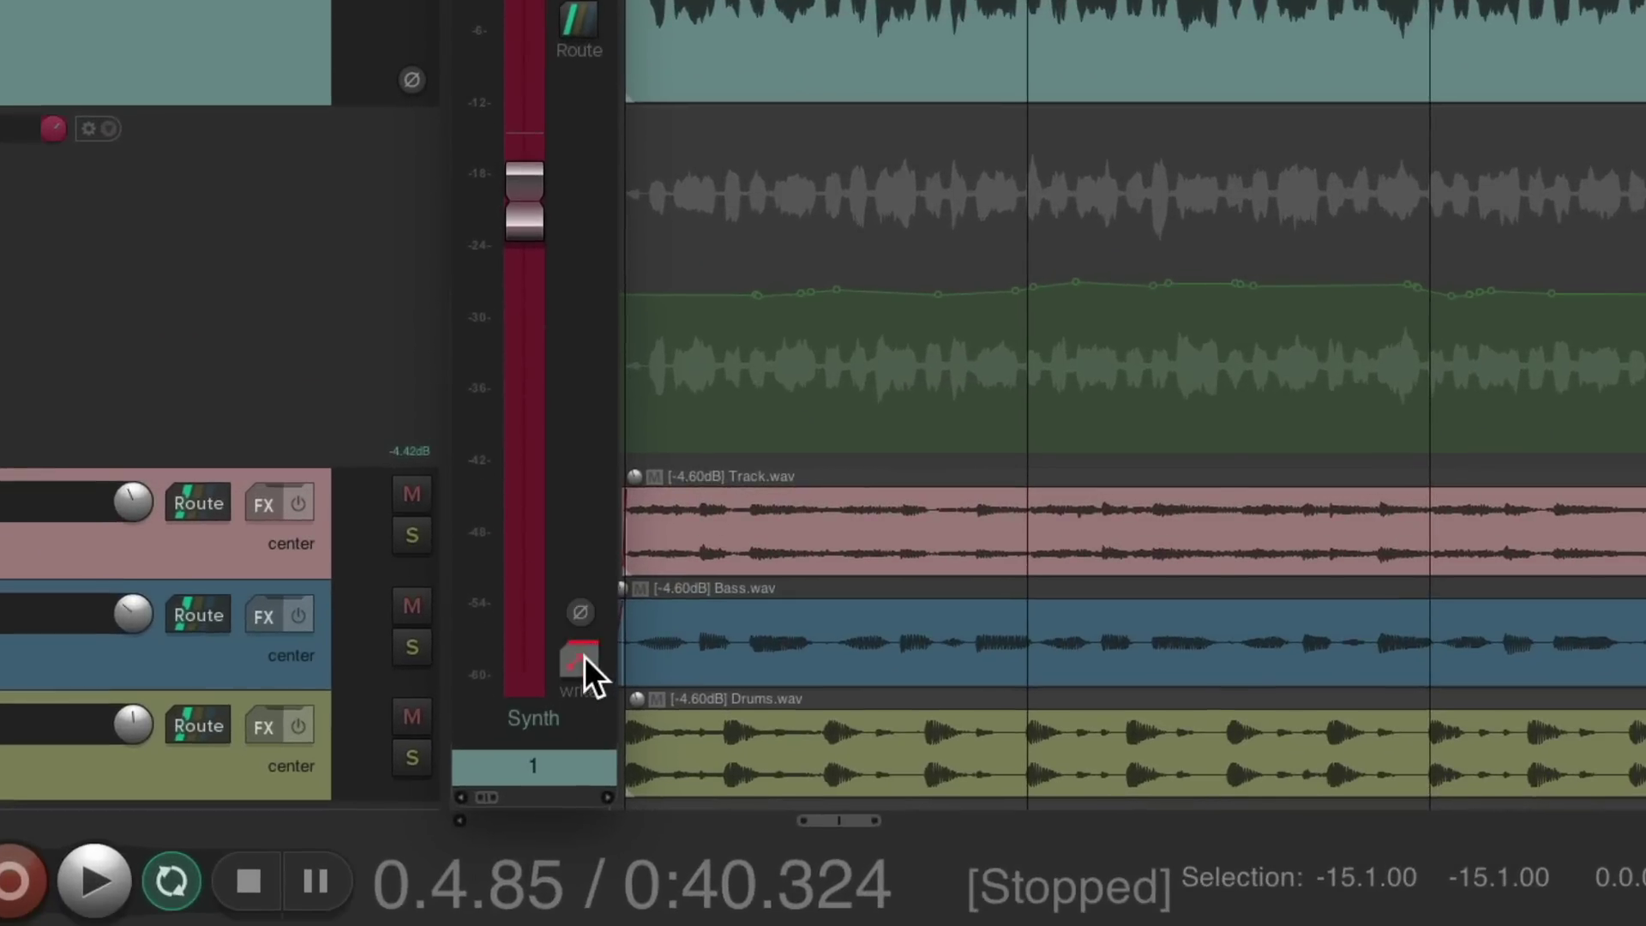
Switch Synth to Touch mode and briefly pull its volume down to about -5.12dB during playback.
click(562, 814)
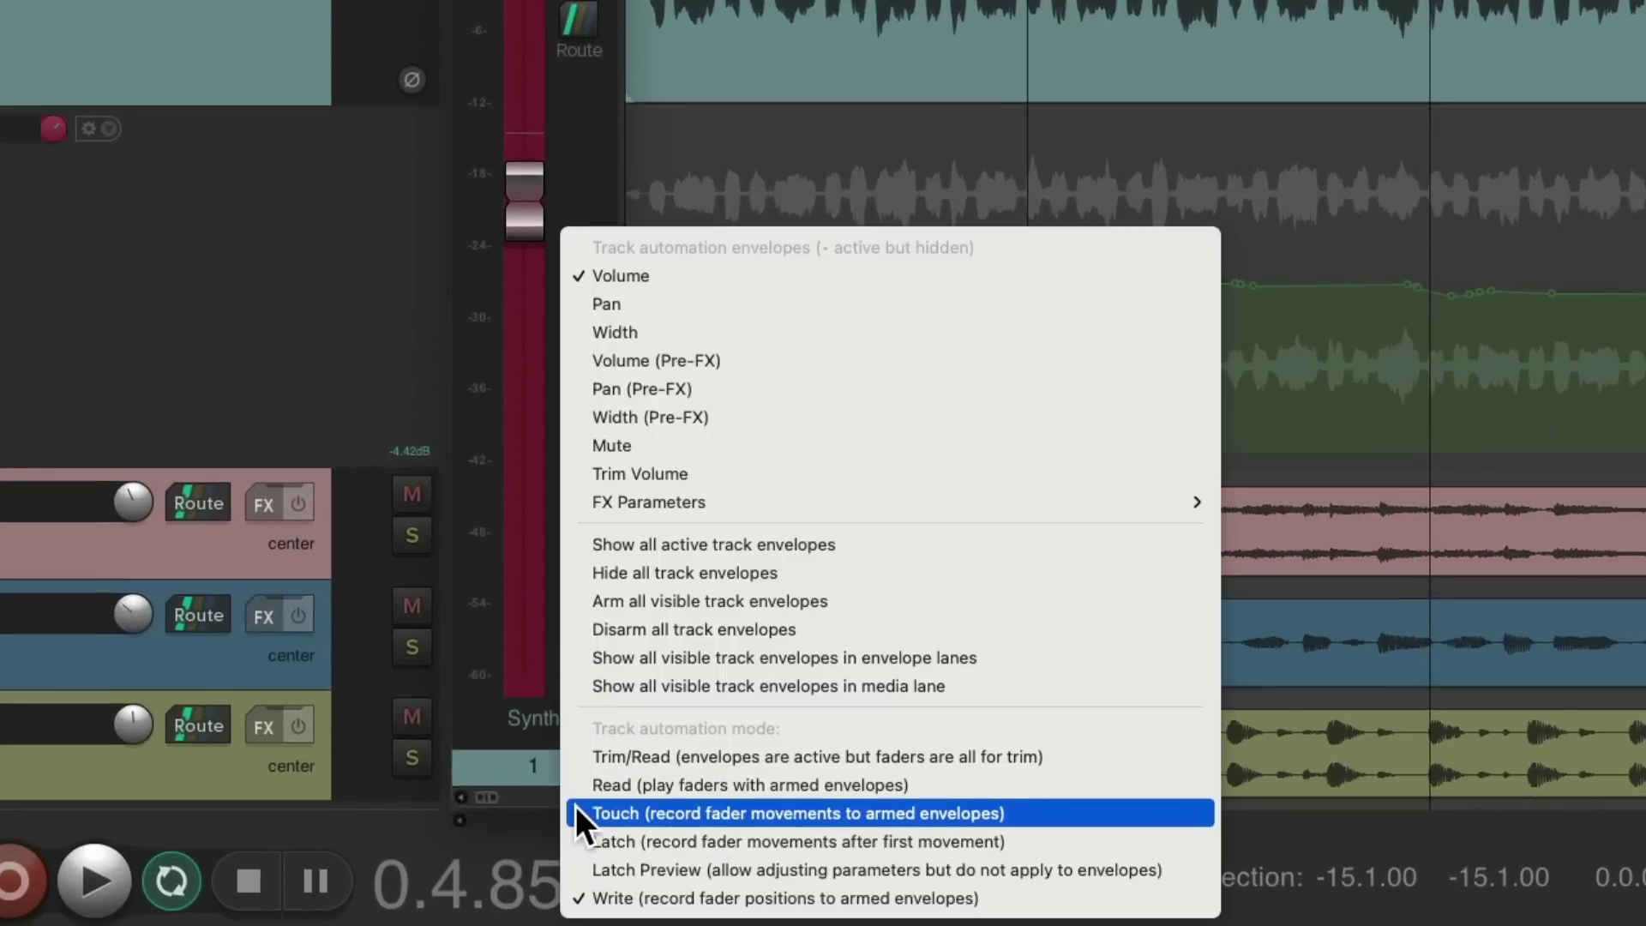
click(574, 810)
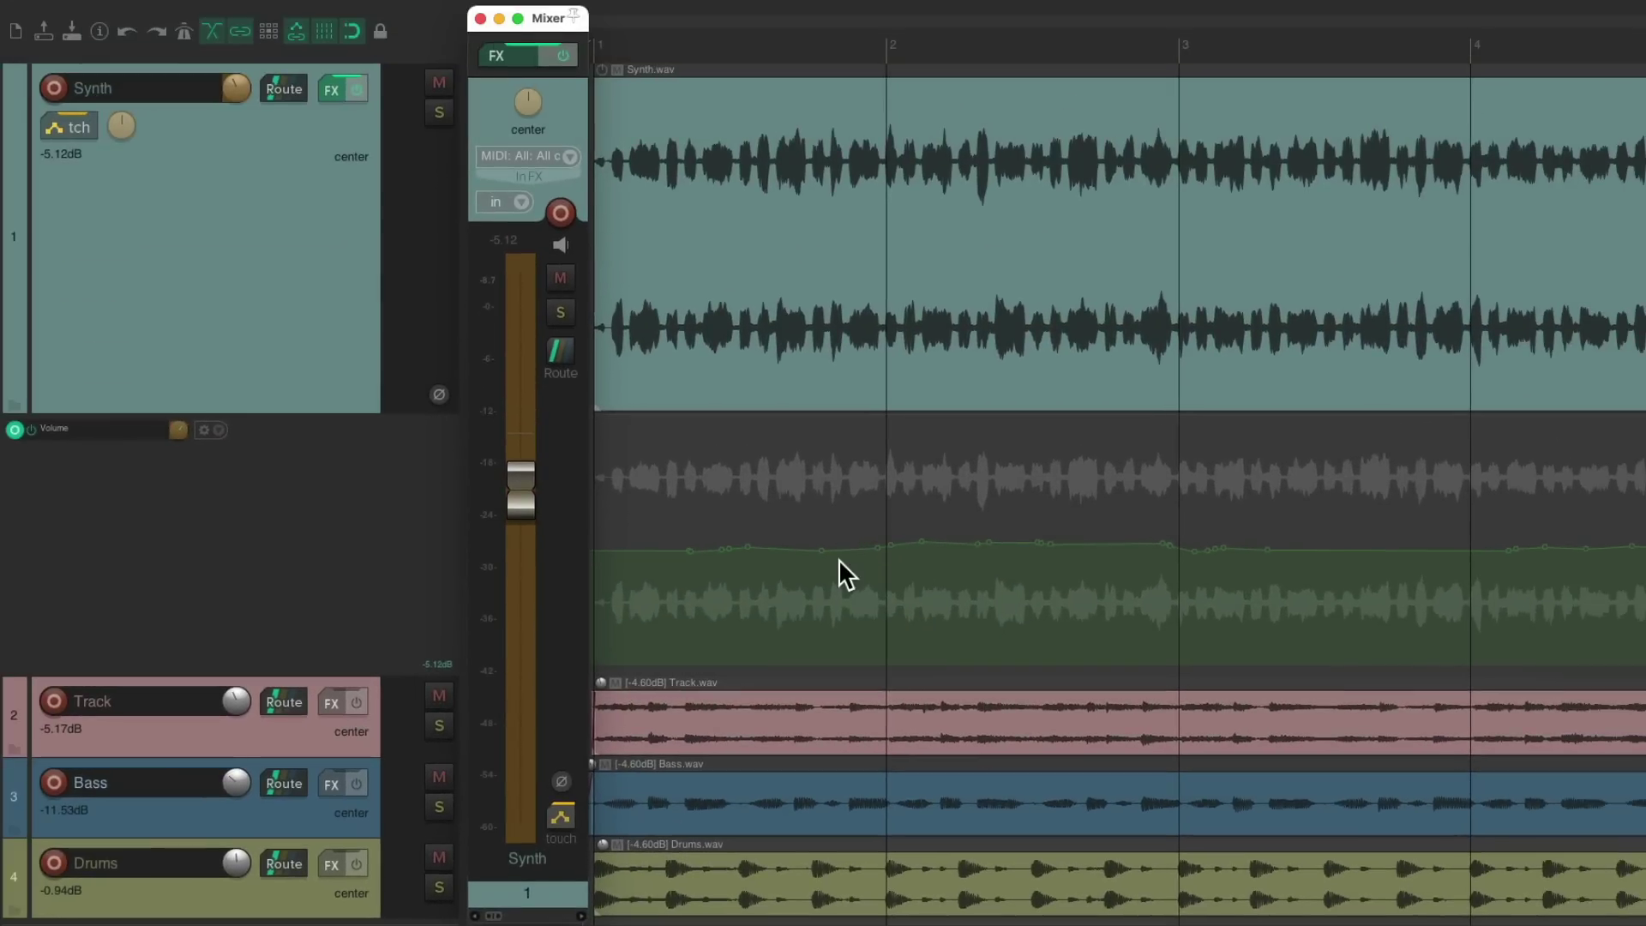
key(space)
key(space)
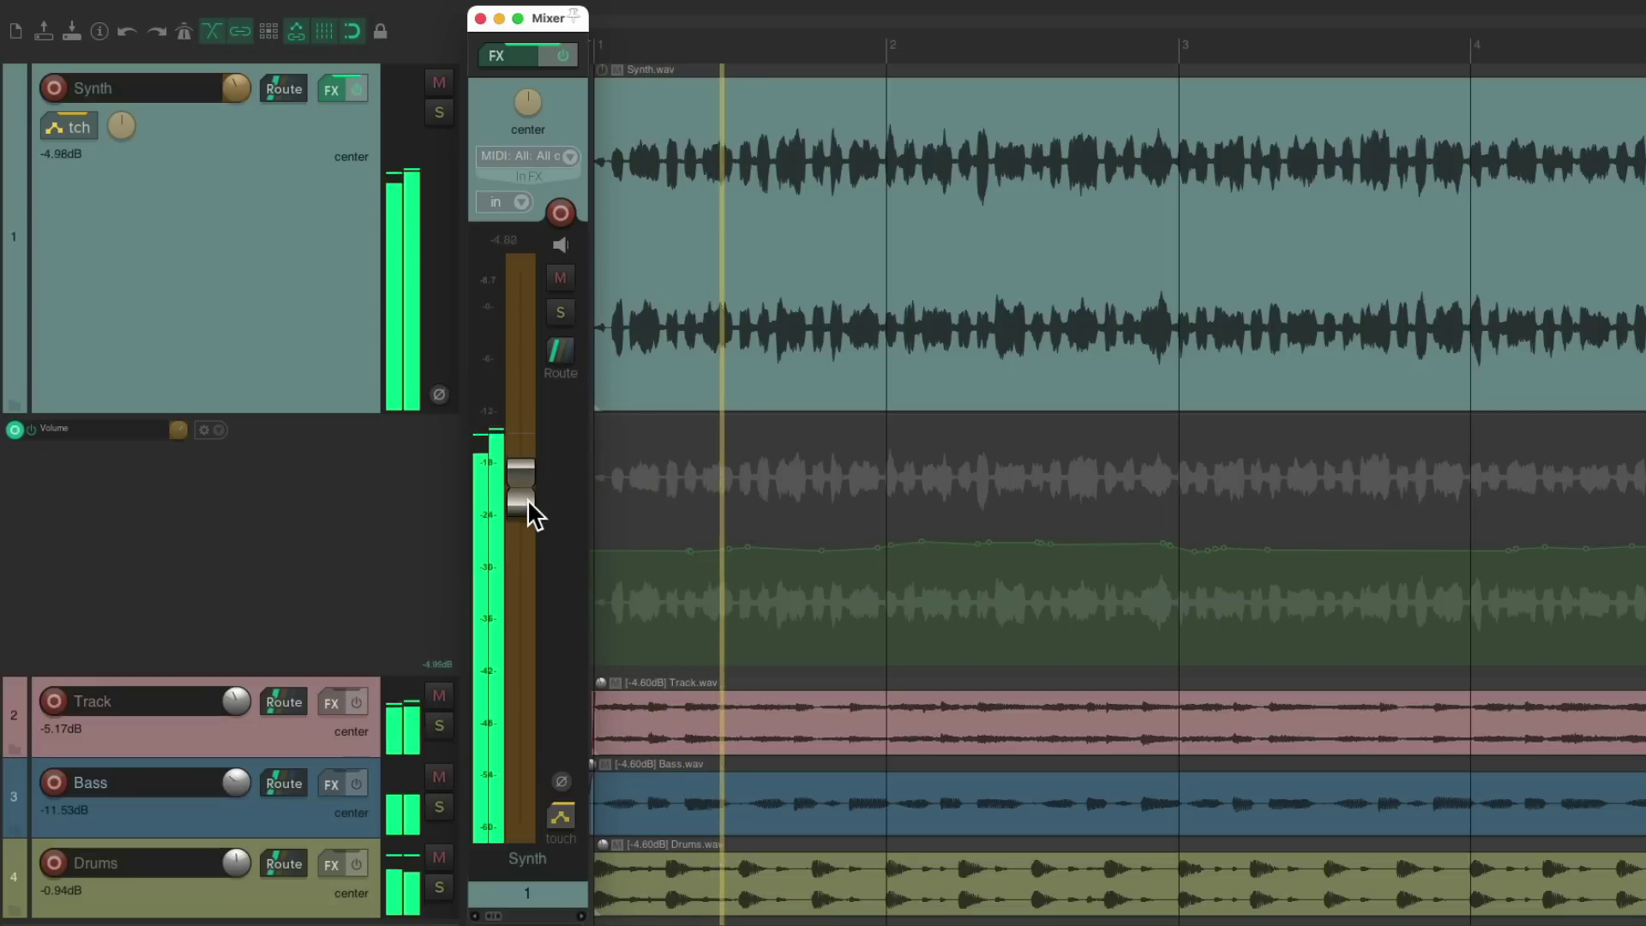
drag(530, 493, 534, 499)
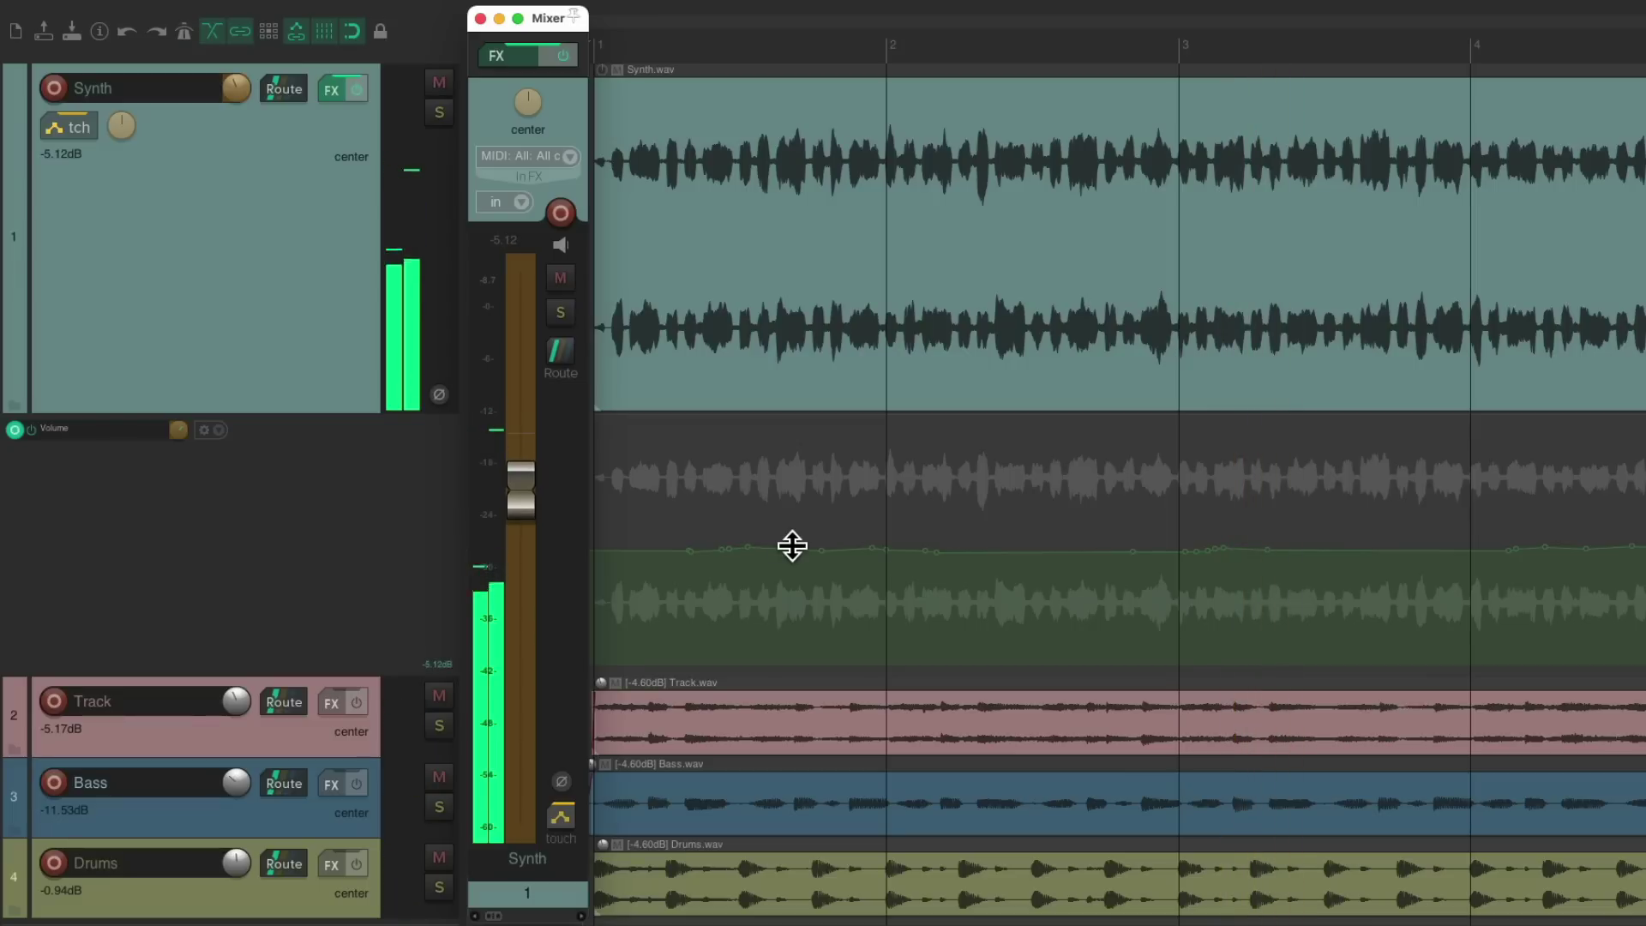
key(space)
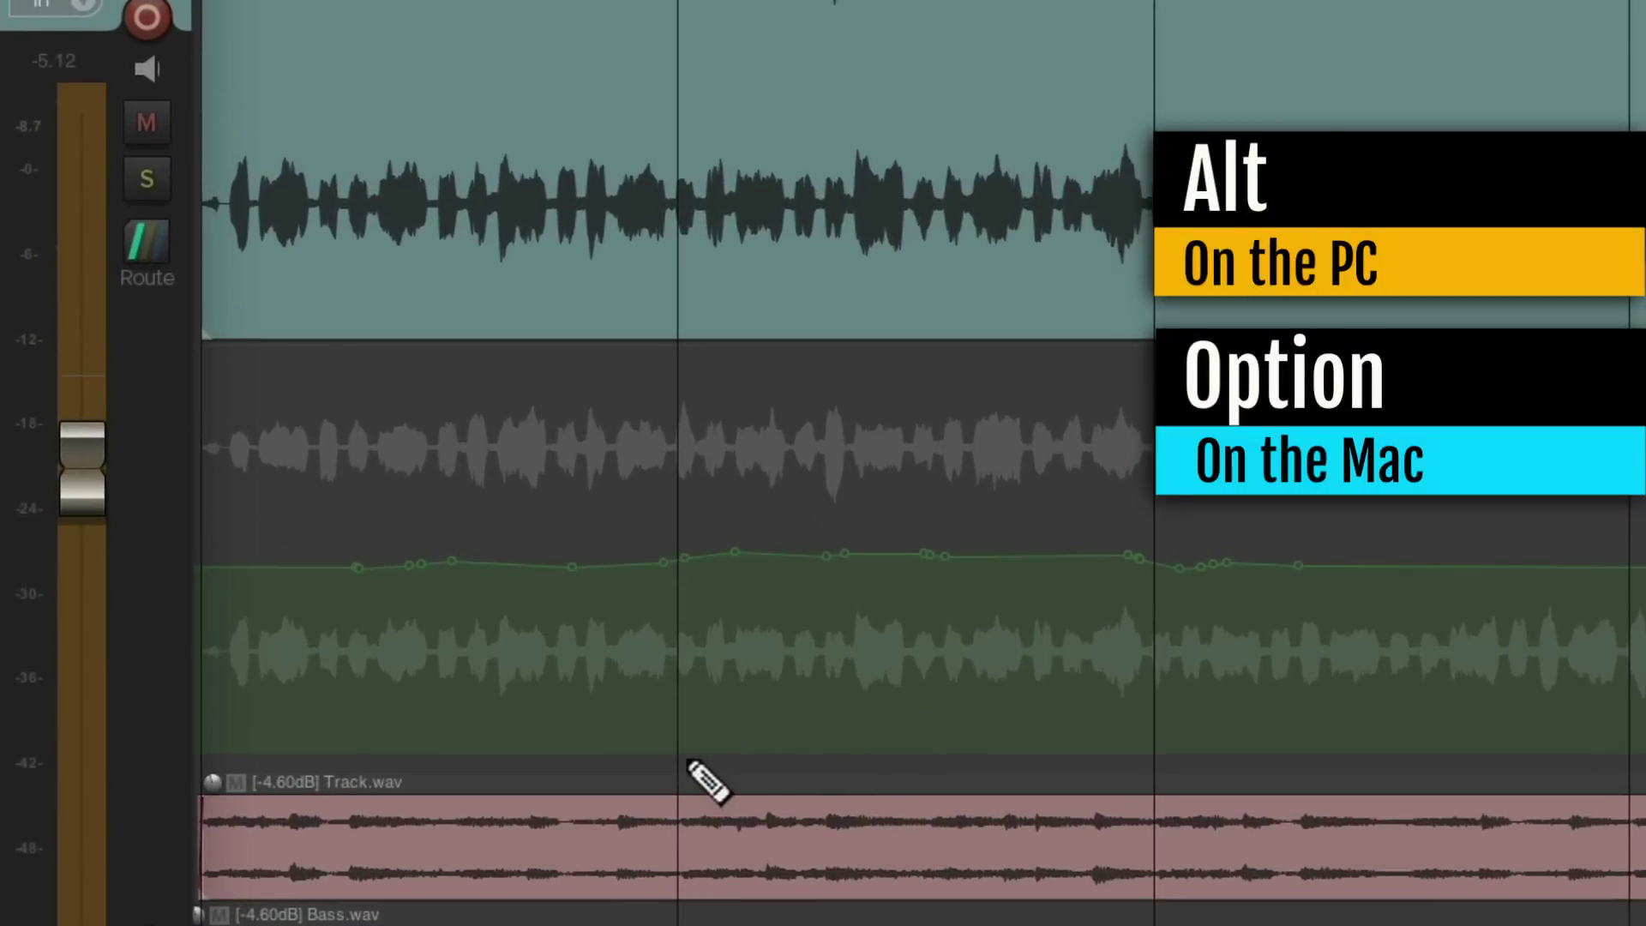
Draw a volume automation item over bar 2 and set its baseline to -10 while listening.
drag(690, 761, 1135, 763)
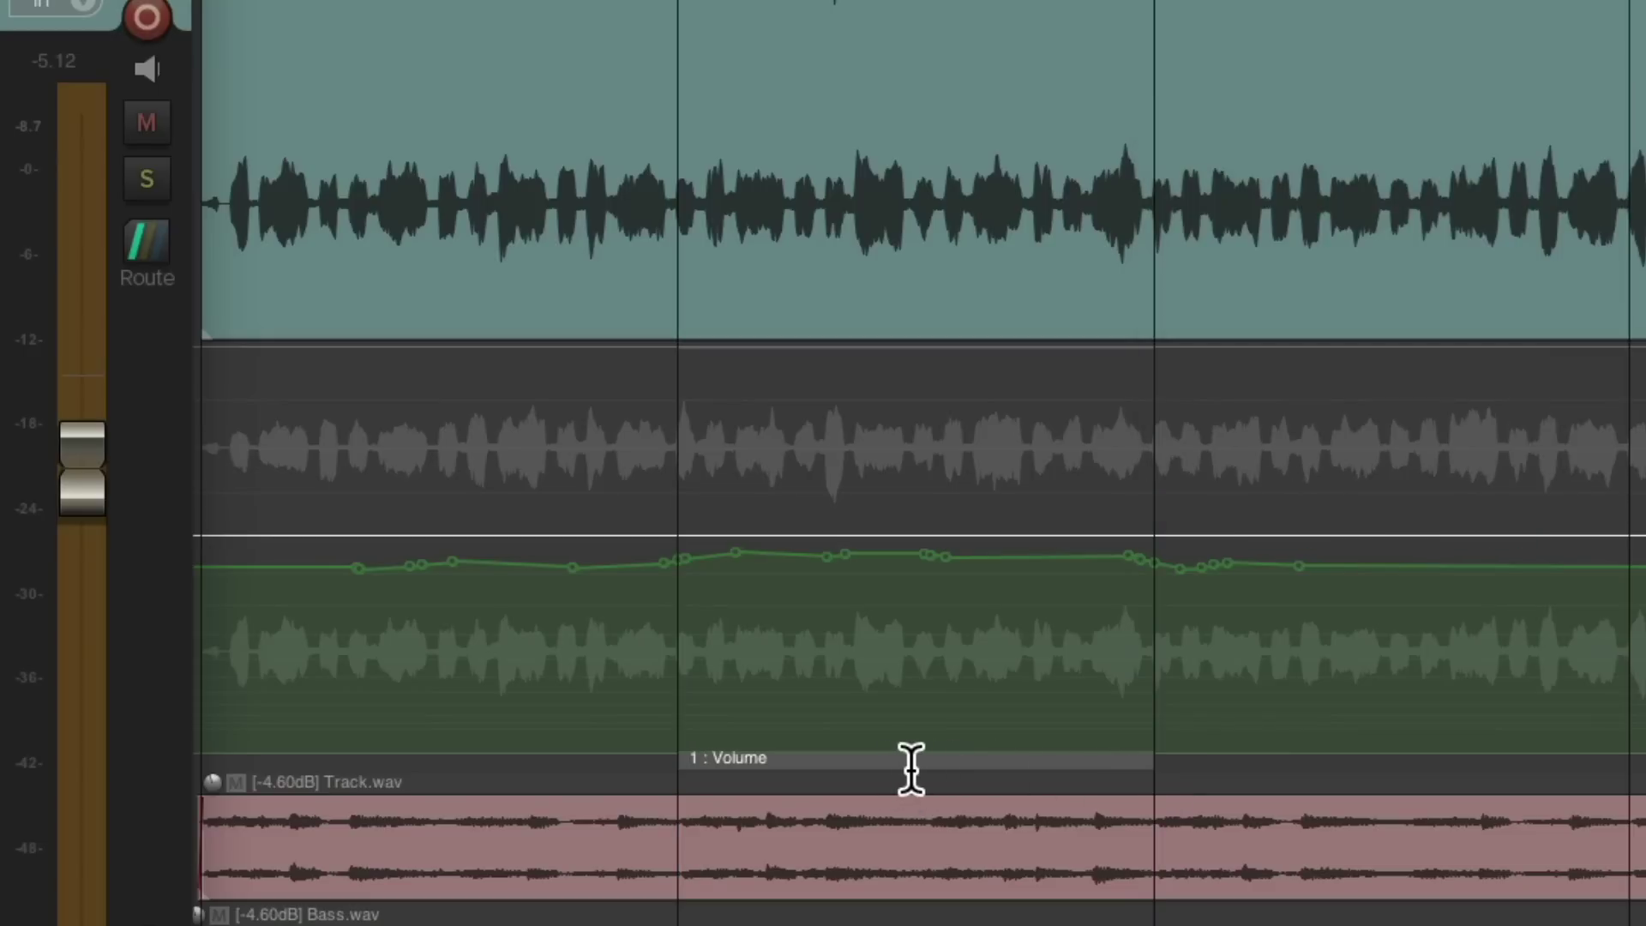
double_click(851, 764)
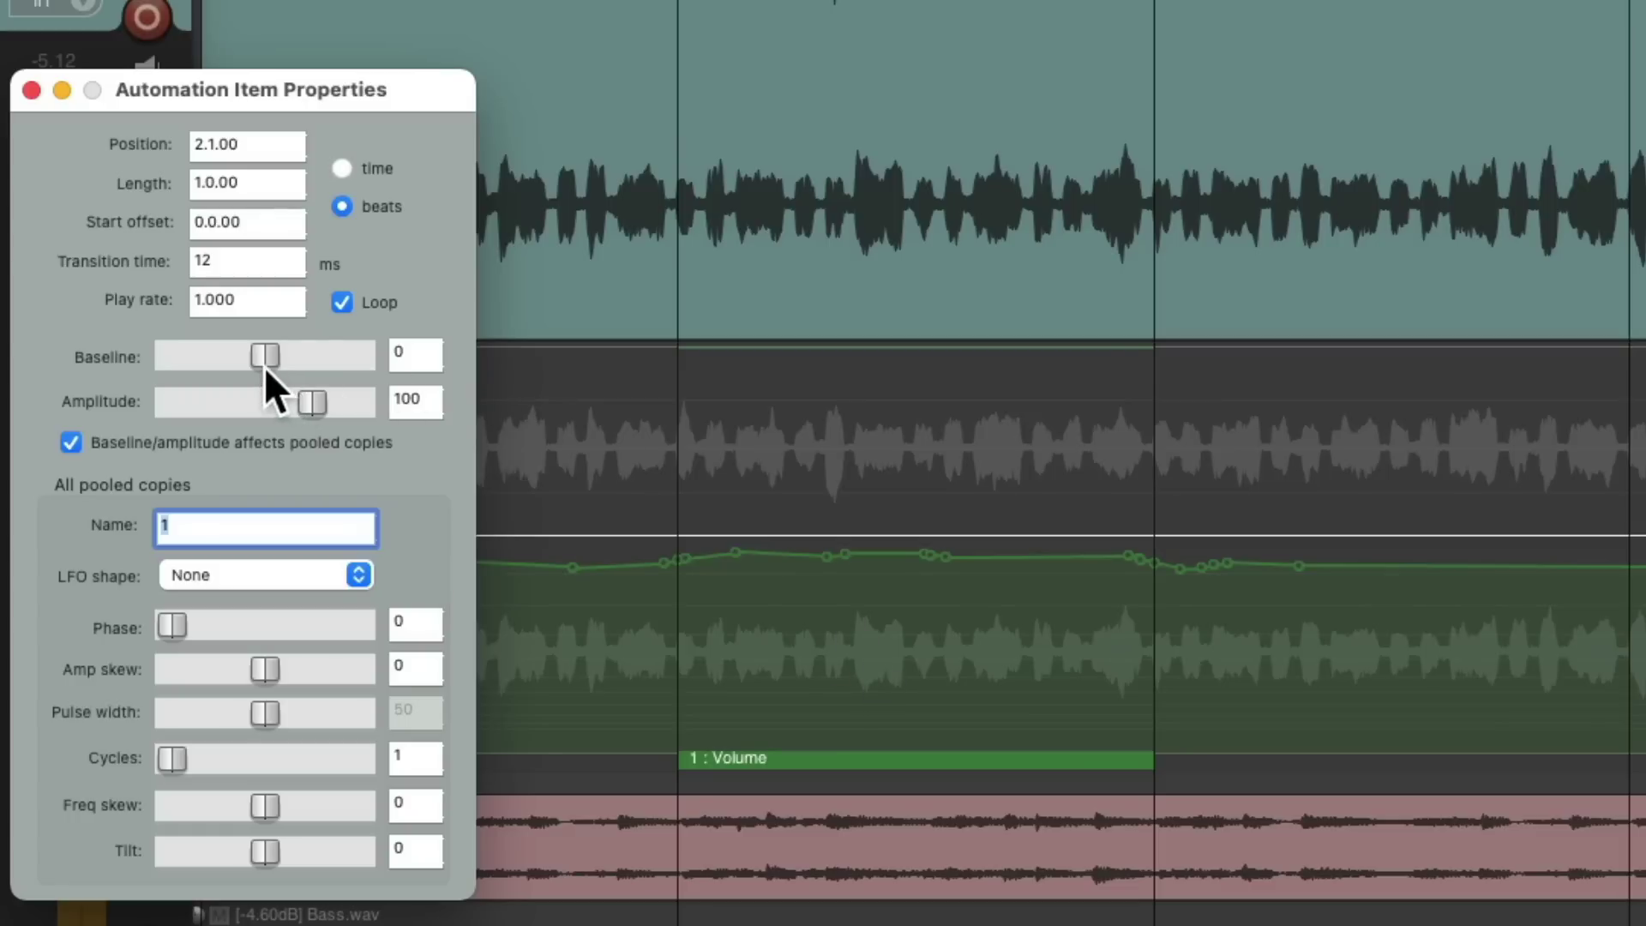
mouse_move(263, 367)
mouse_down()
mouse_move(281, 361)
mouse_move(238, 367)
mouse_move(274, 367)
mouse_up()
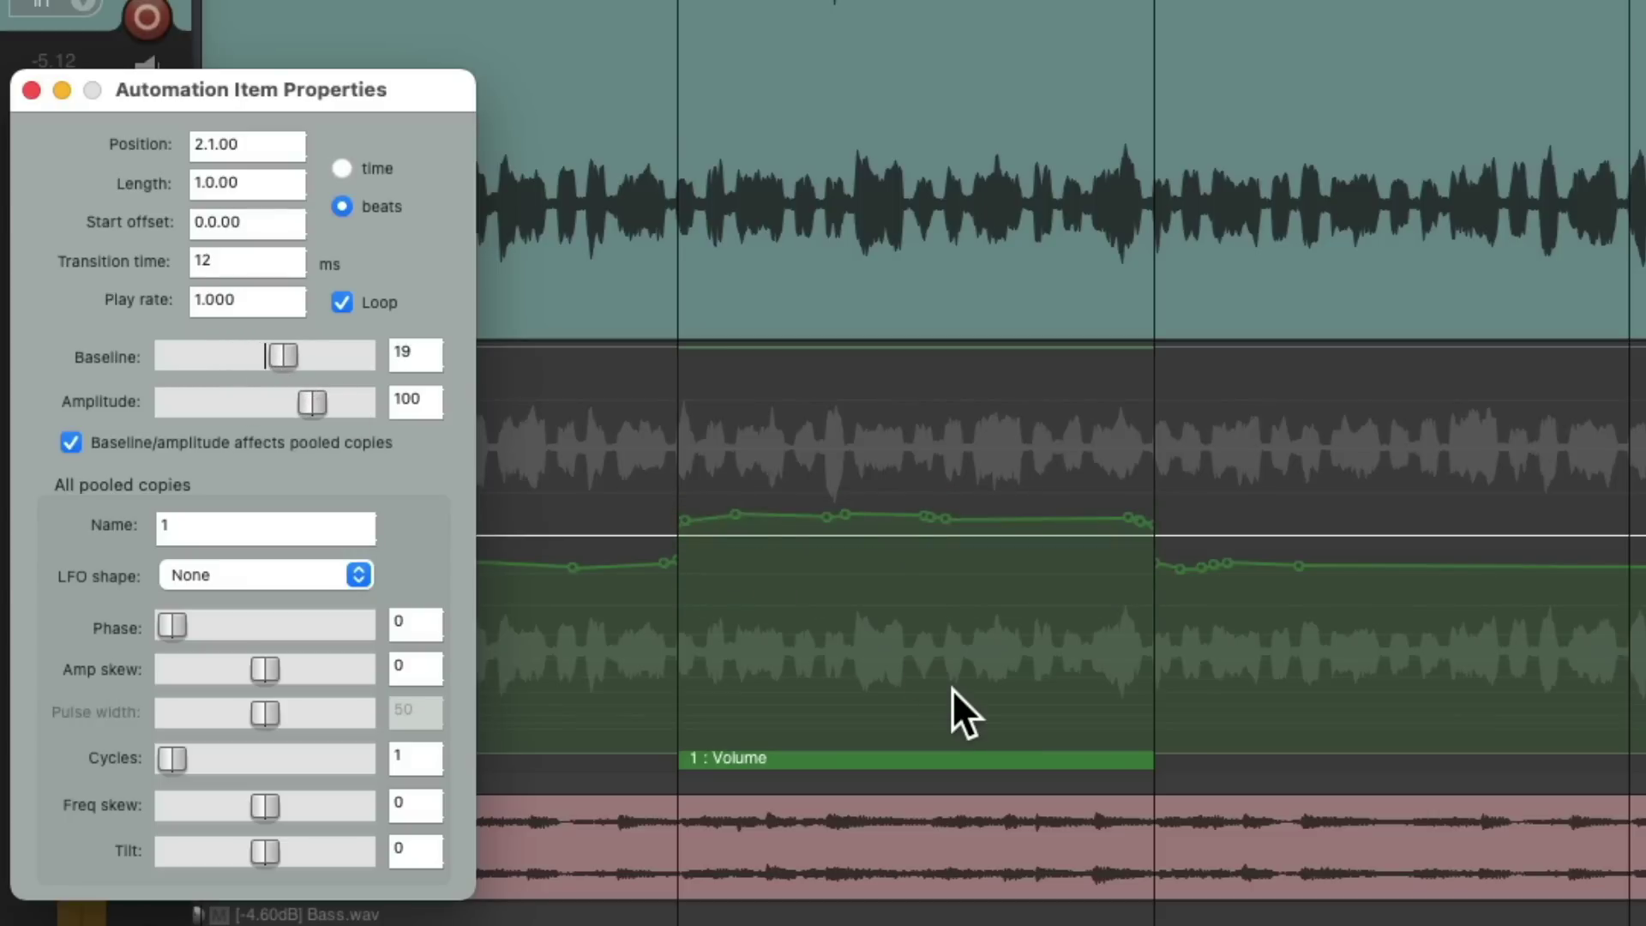
key(space)
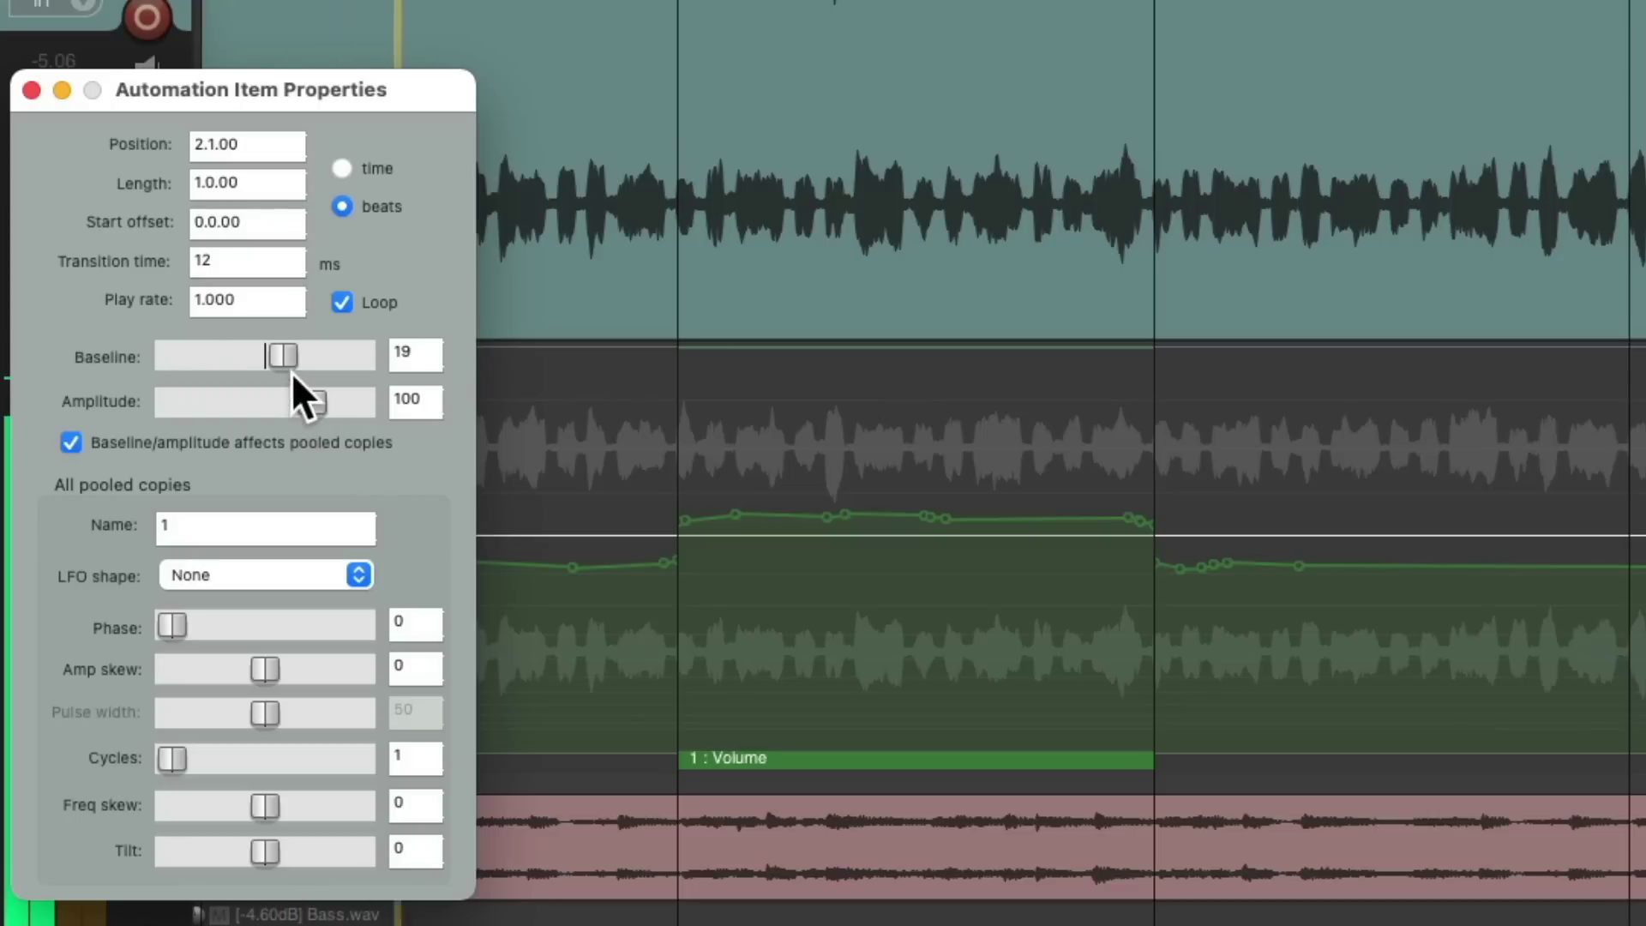
drag(281, 360, 245, 362)
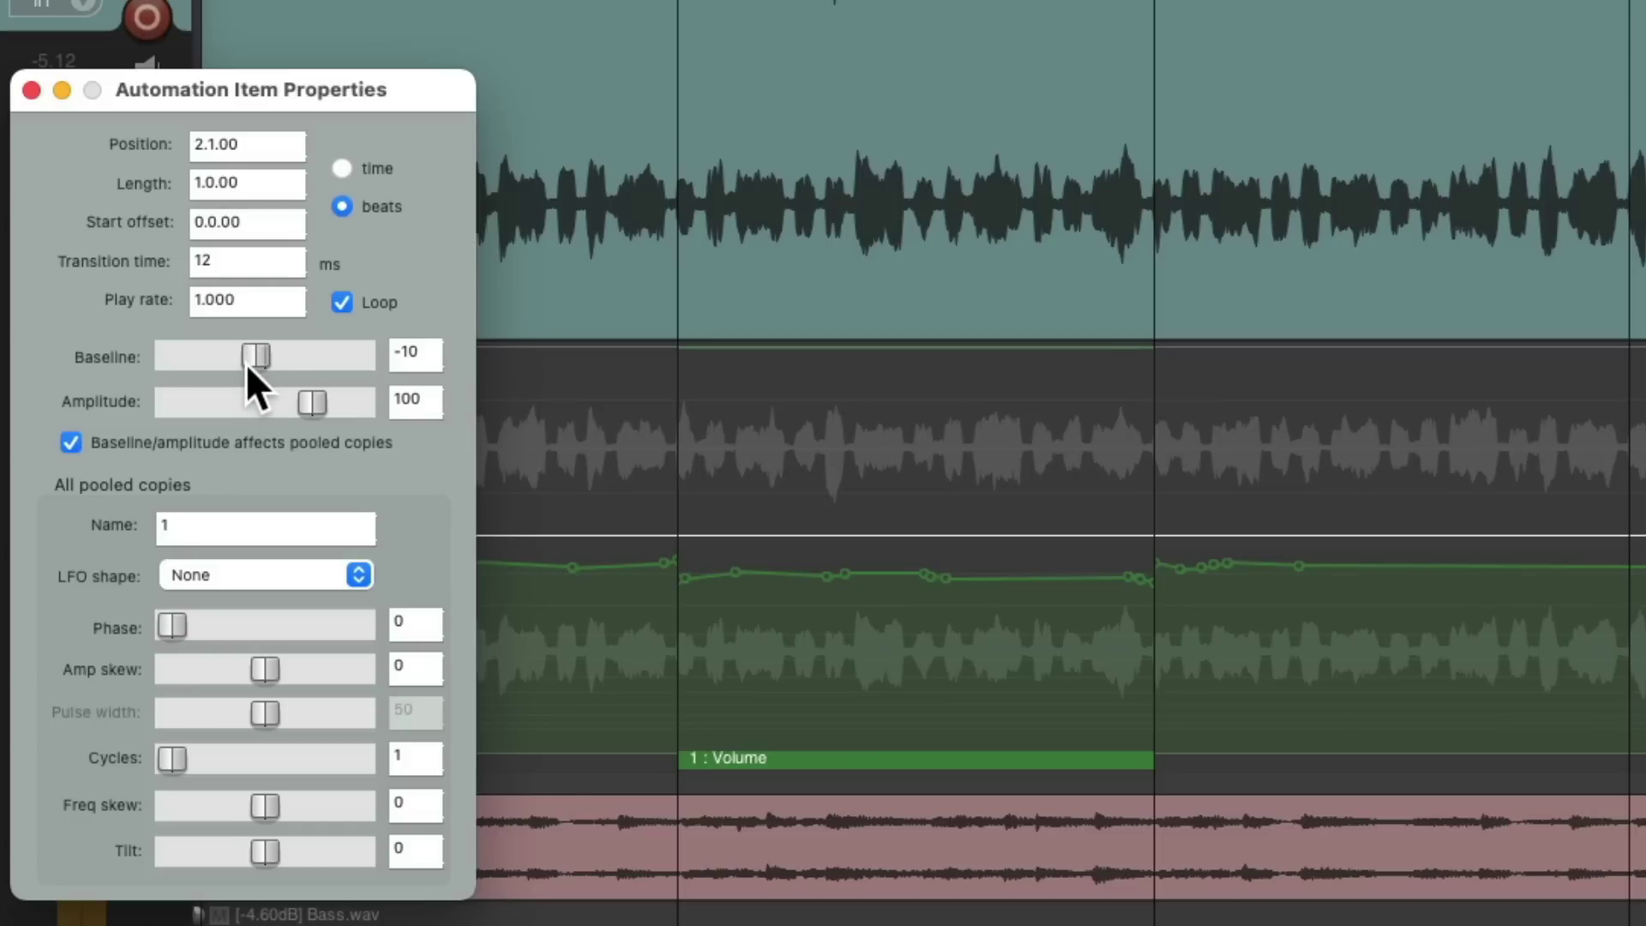
Delete the automation item with its points preserved, comparing the result via undo and redo.
key(Escape)
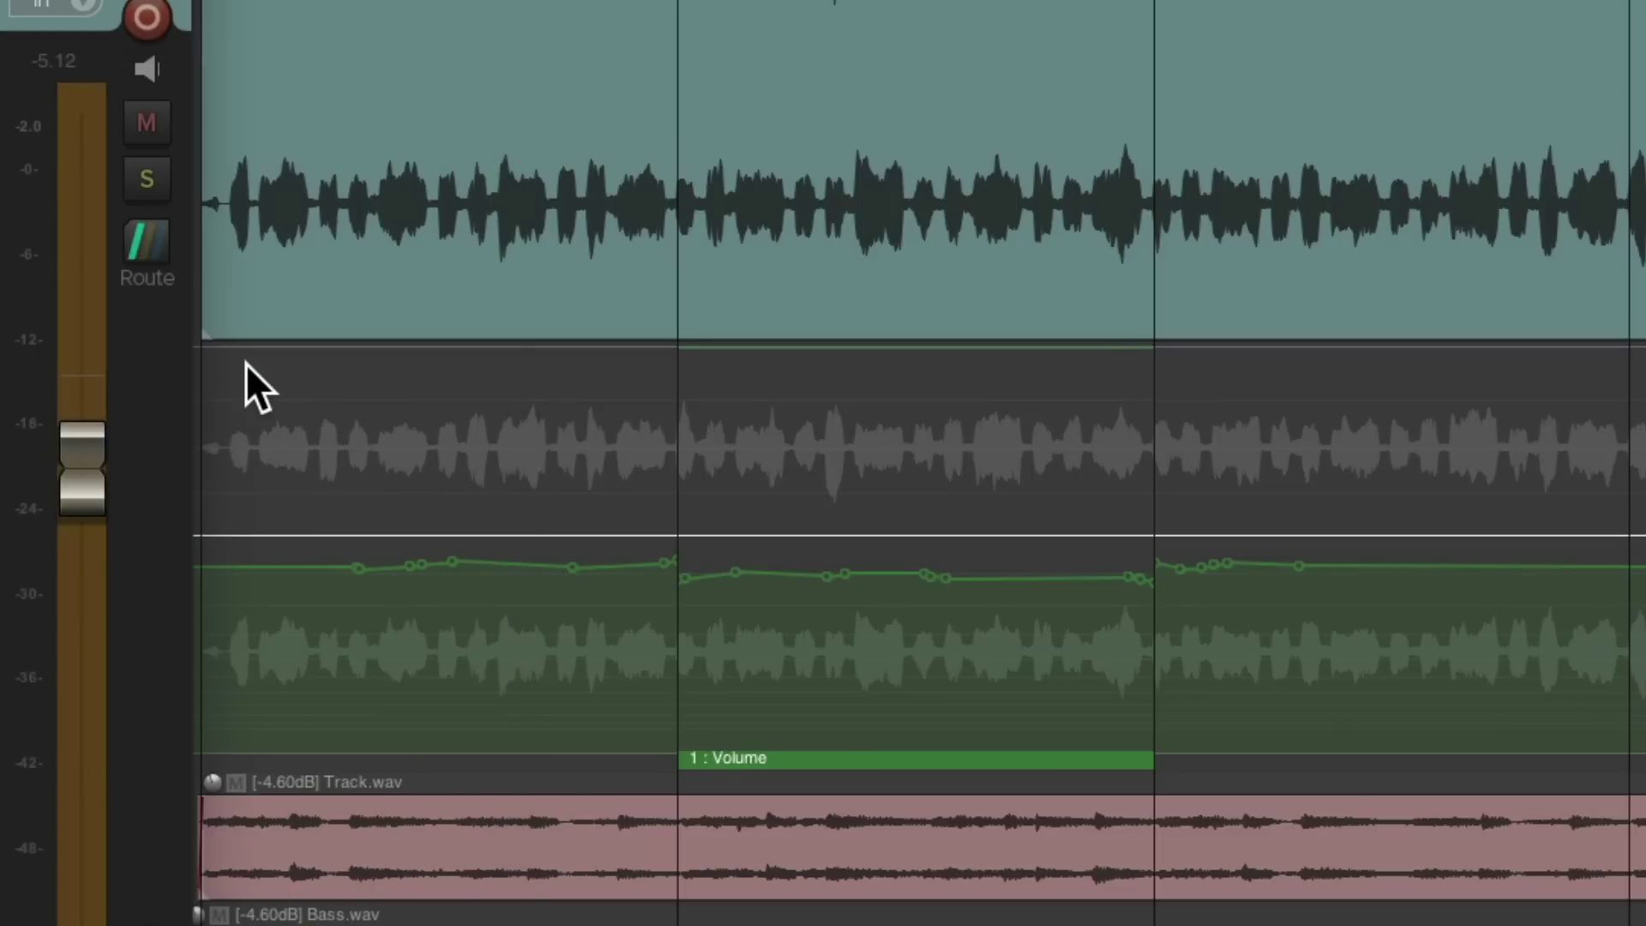
right_click(821, 756)
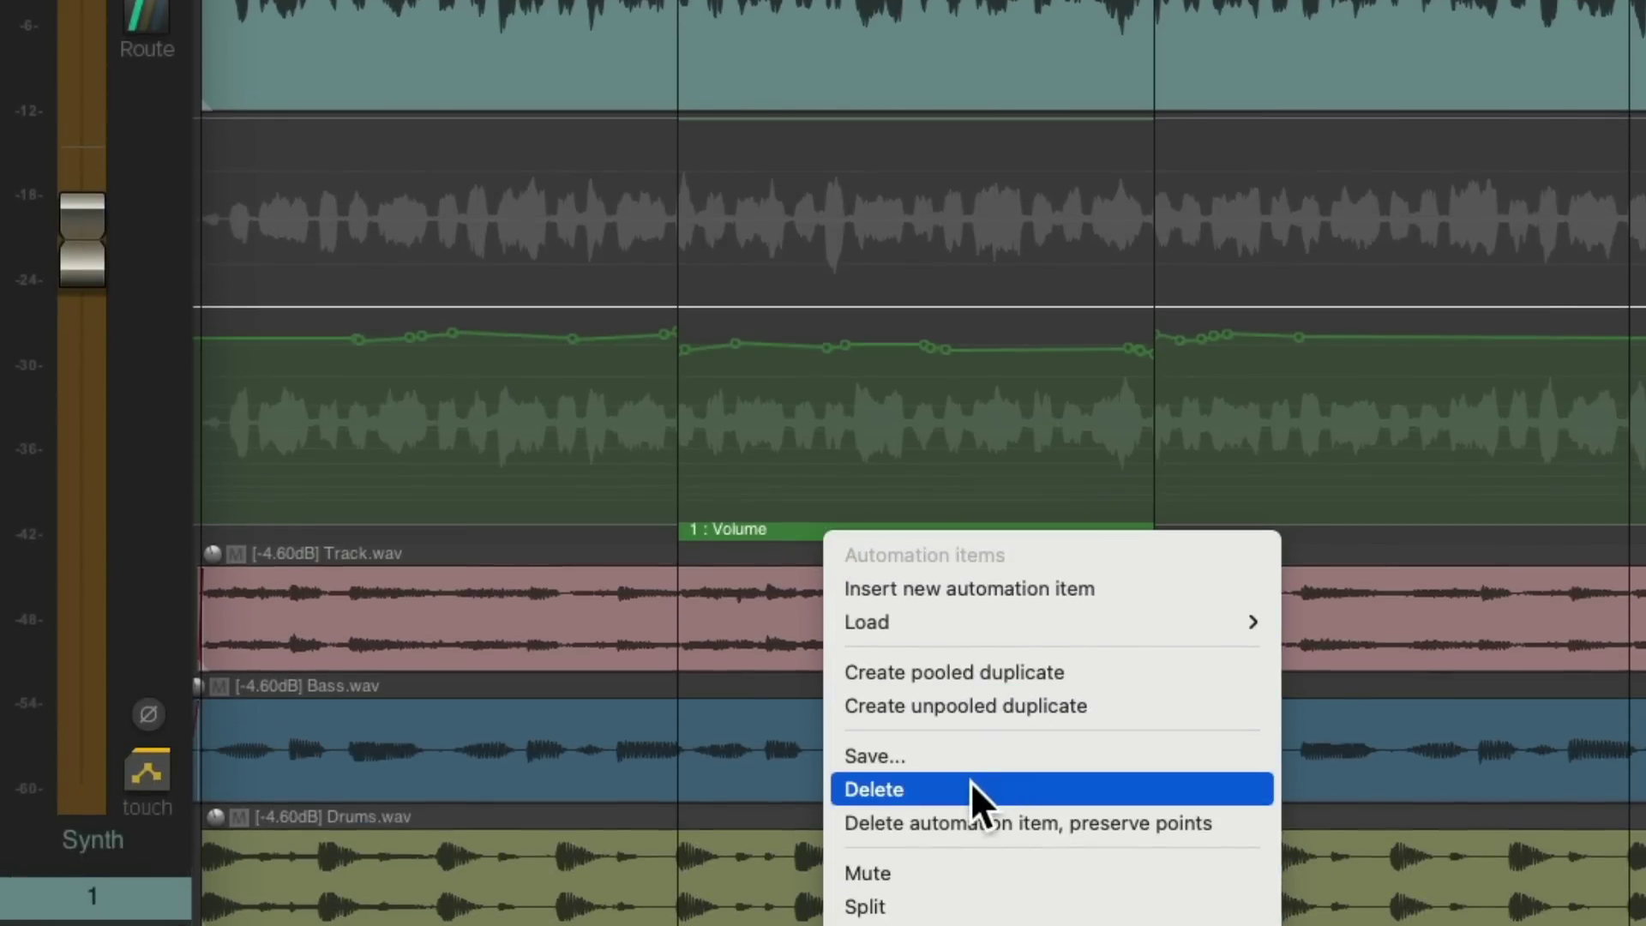
click(951, 828)
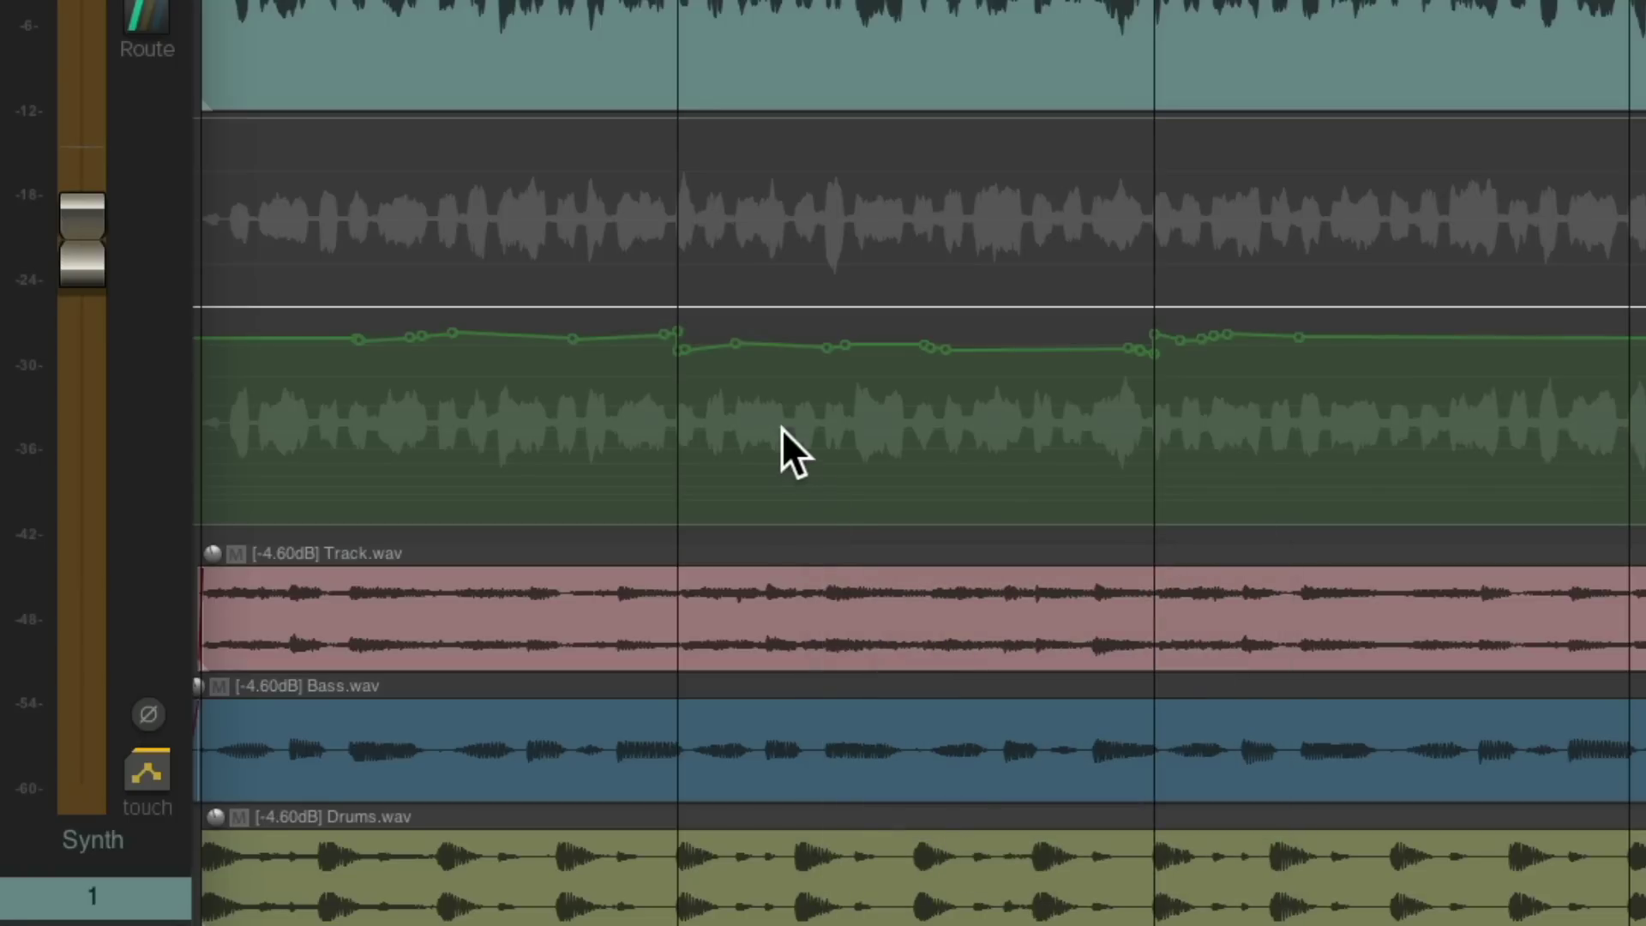
key(ctrl+z)
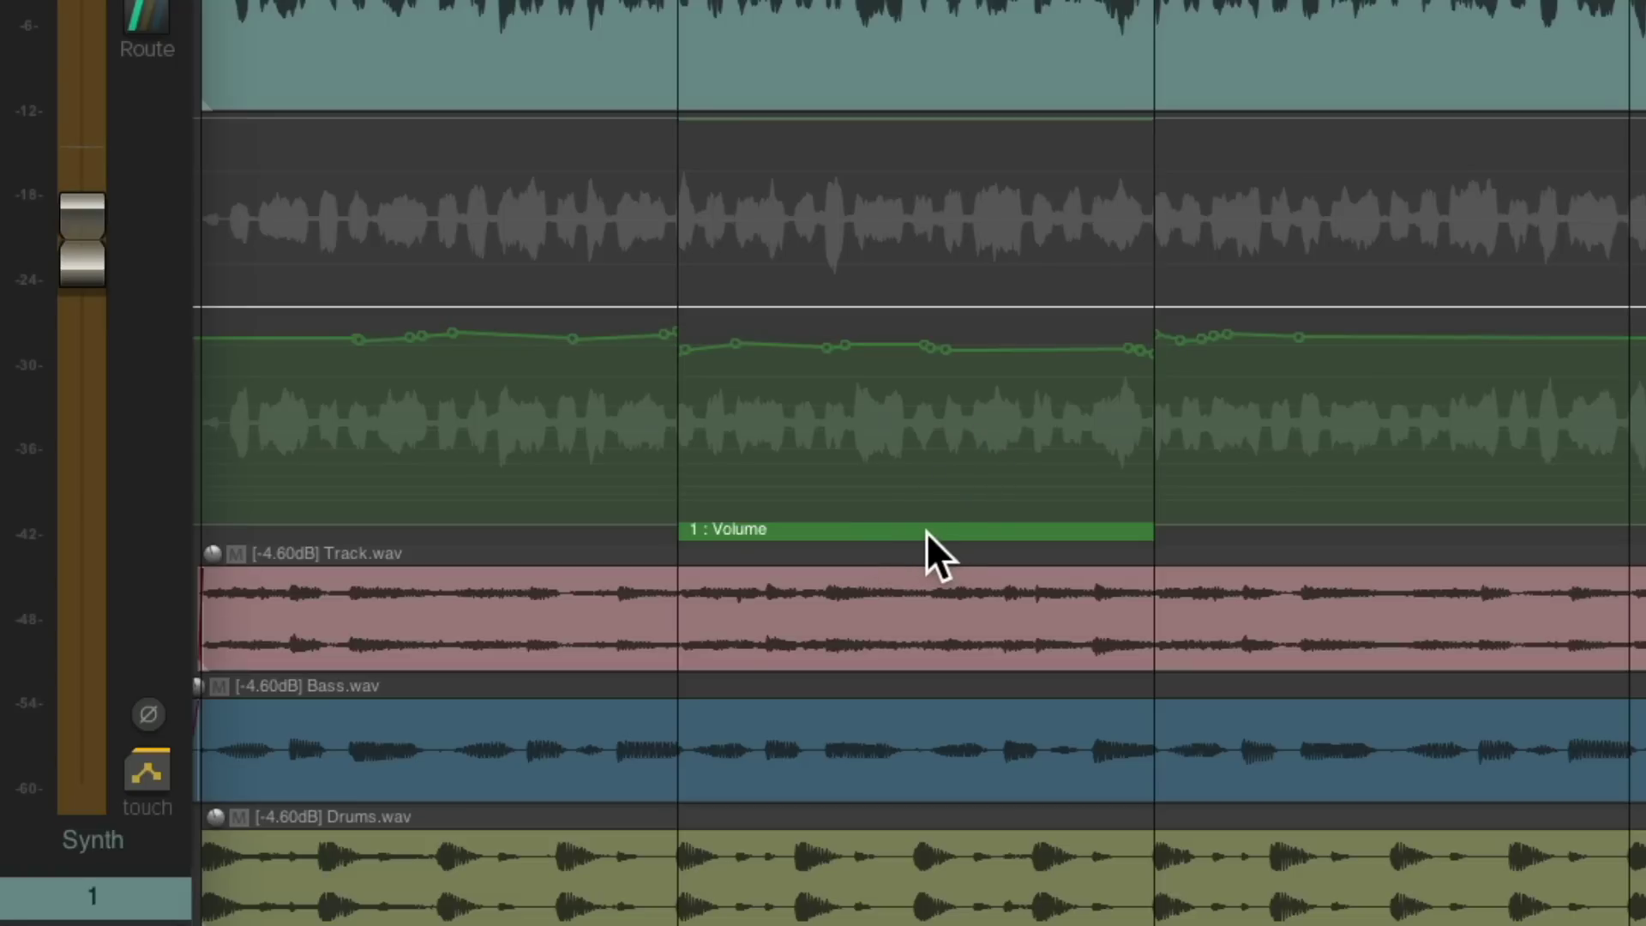
key(ctrl+shift+z)
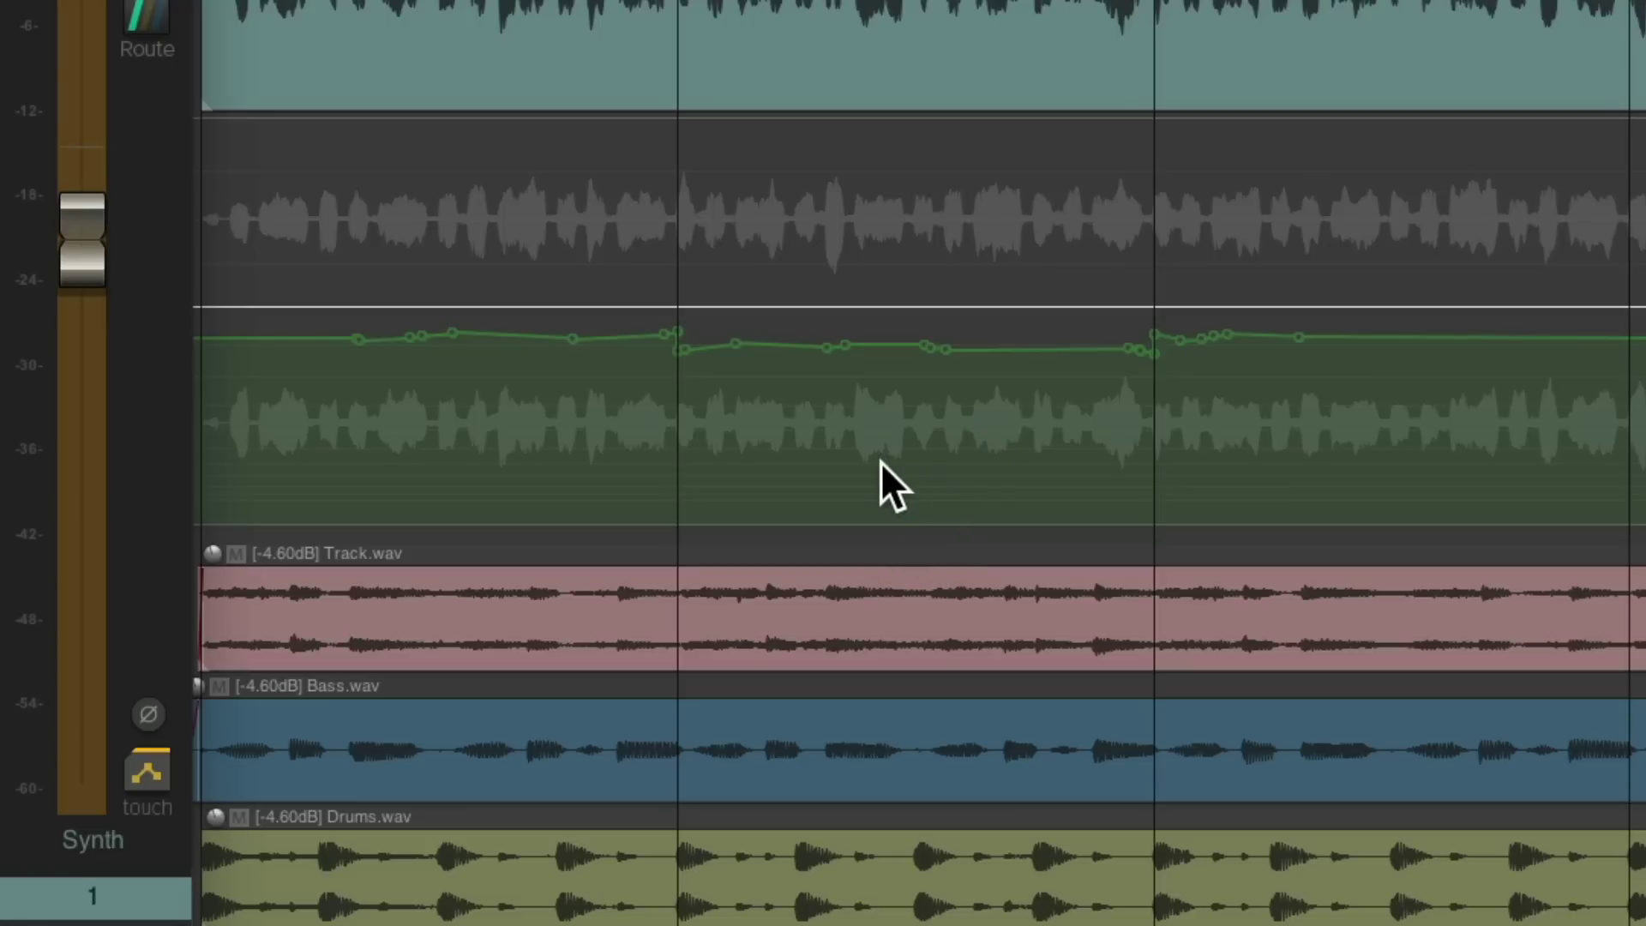
Play back the lowered bar 2 volume section, then zoom in horizontally.
key(space)
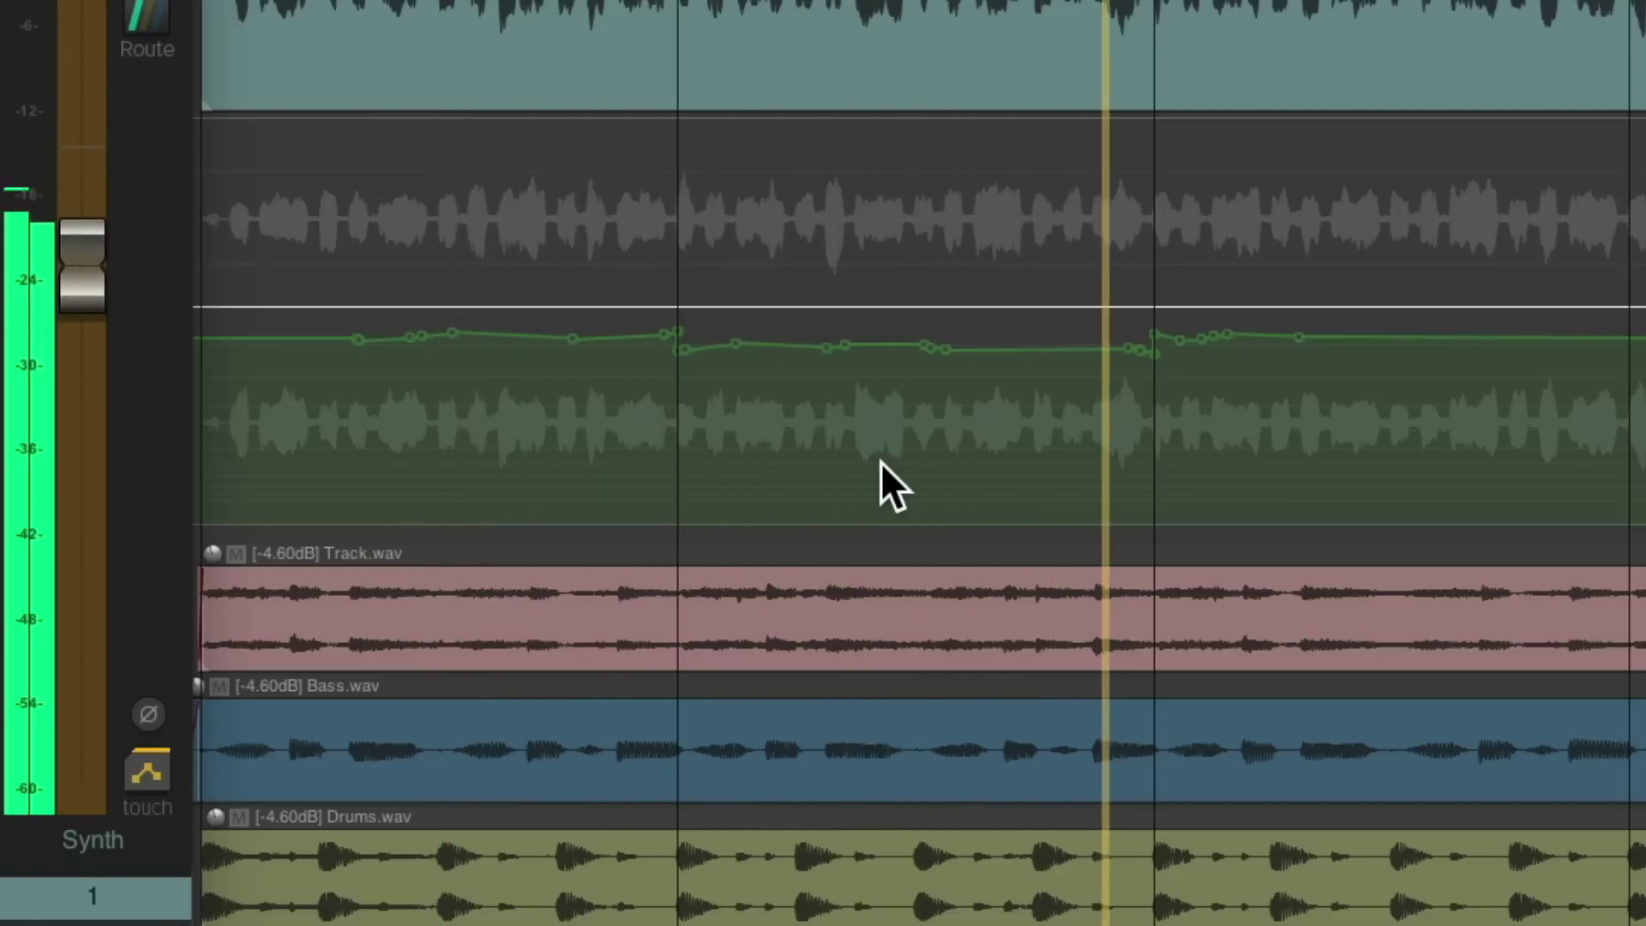
key(space)
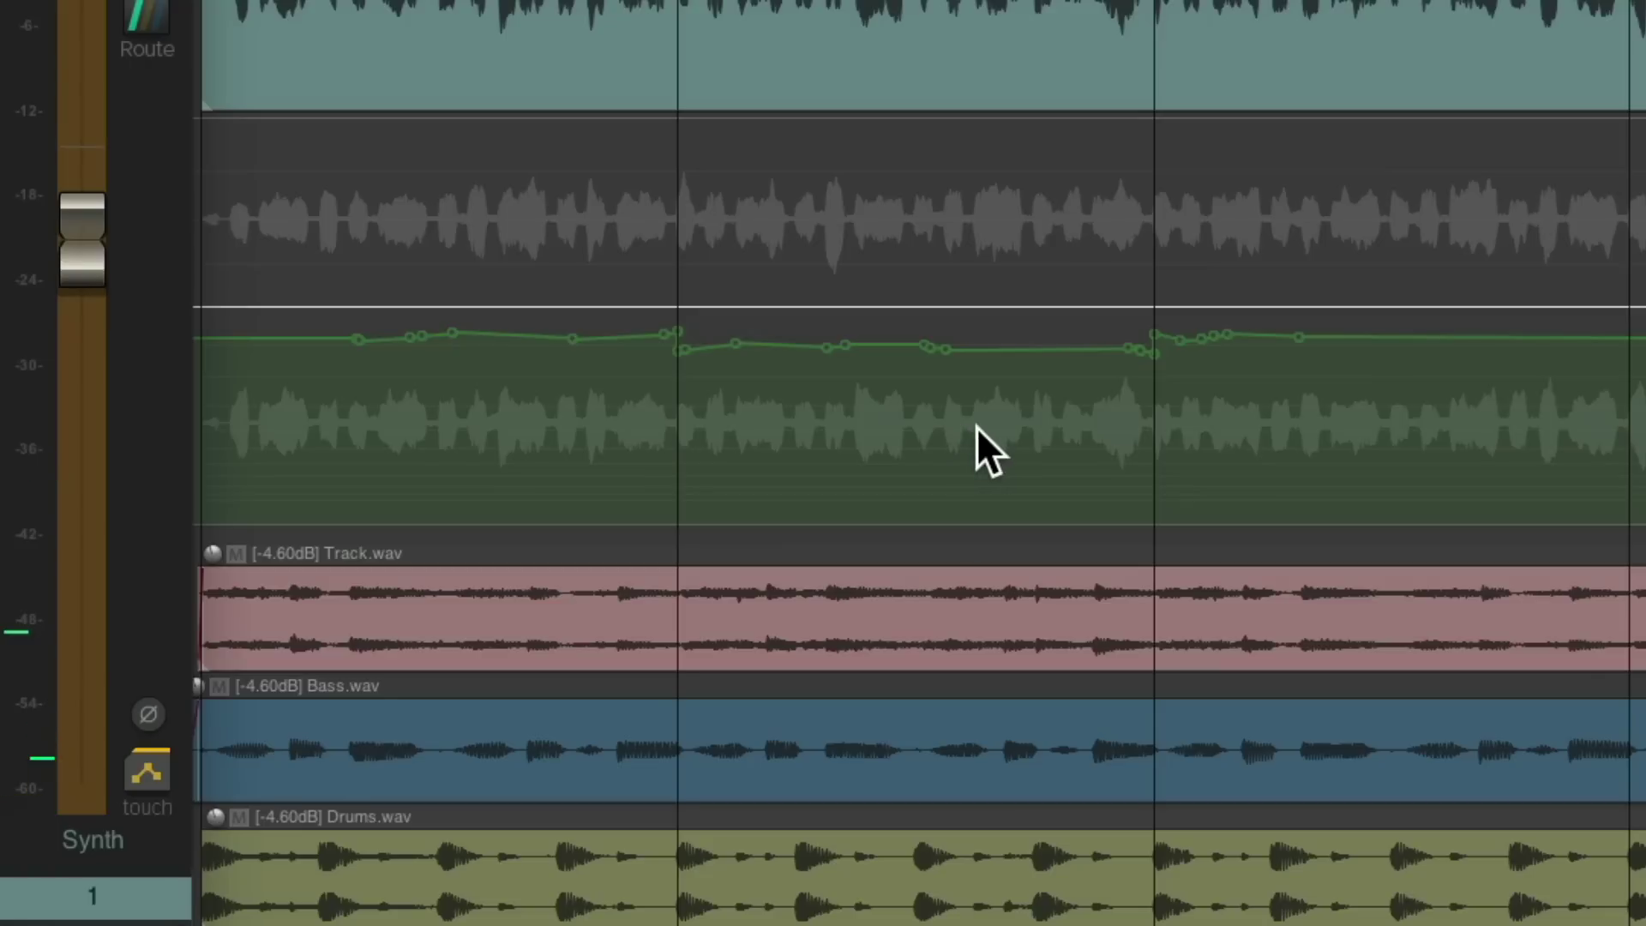
key(equal)
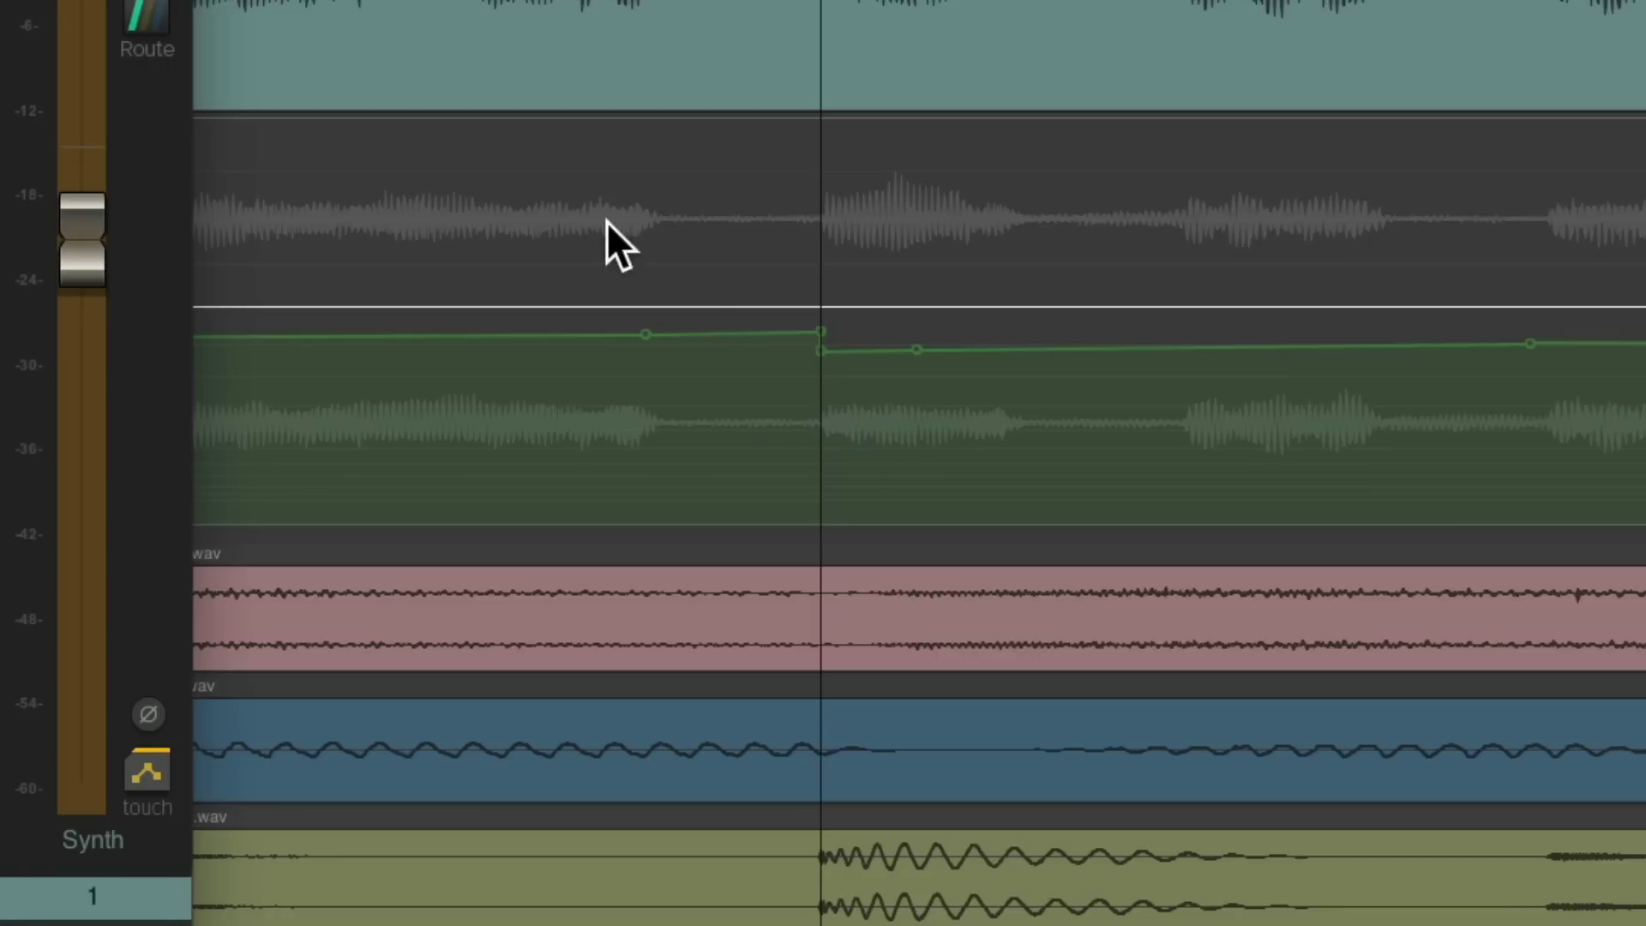
drag(581, 197, 1056, 430)
key(Delete)
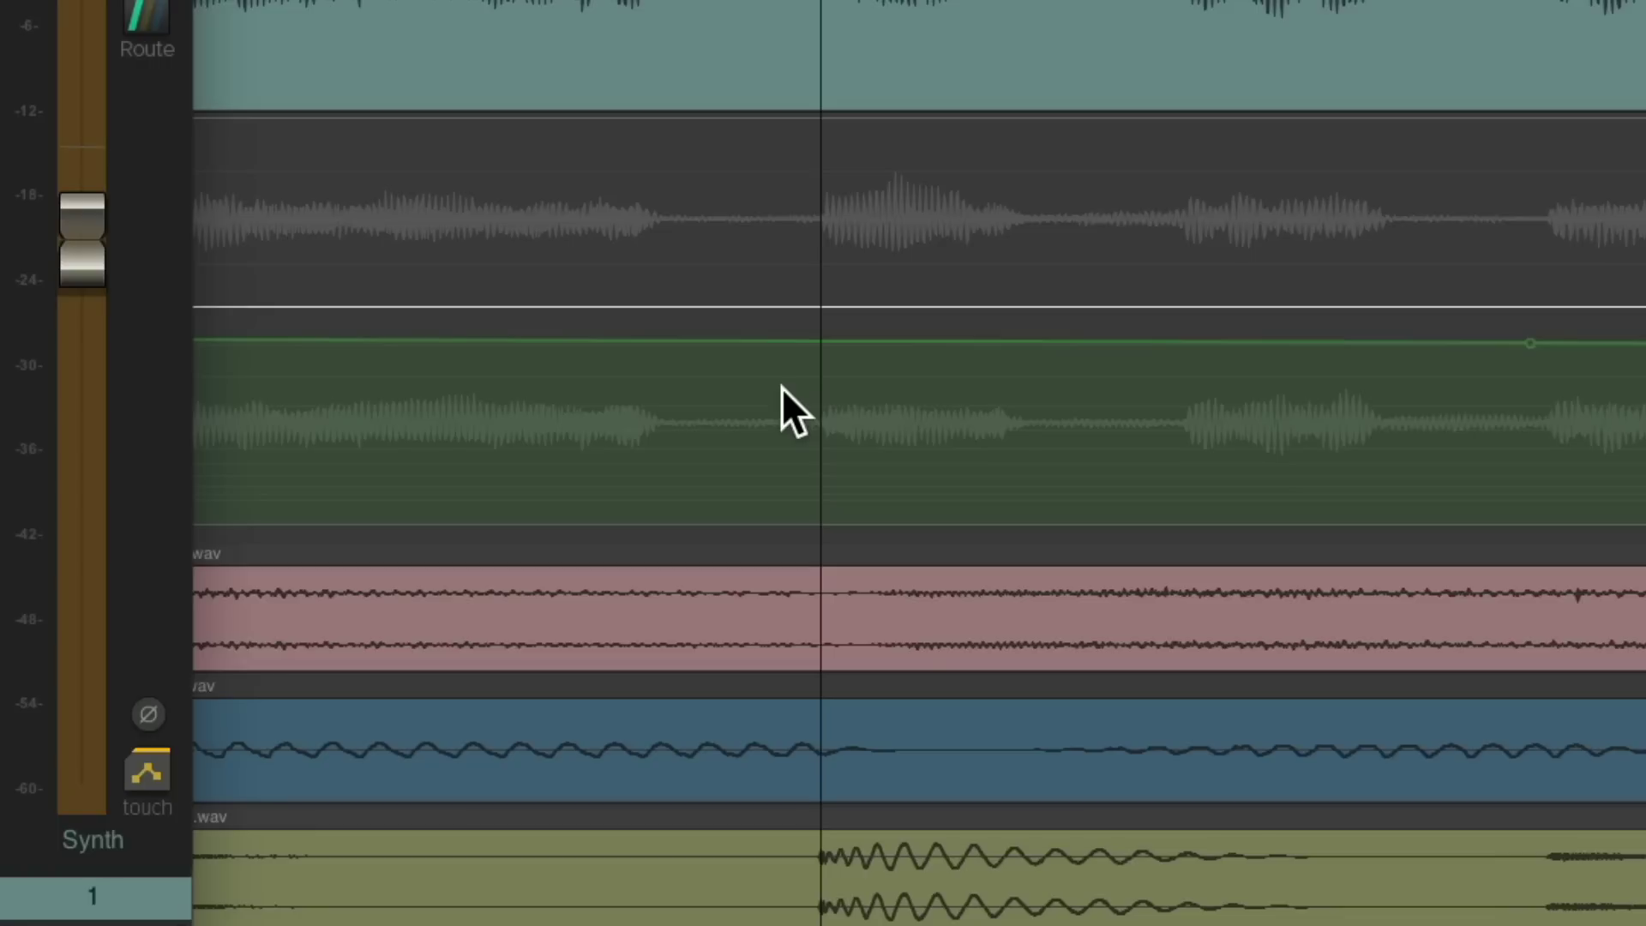
scroll(780, 388, down, 3)
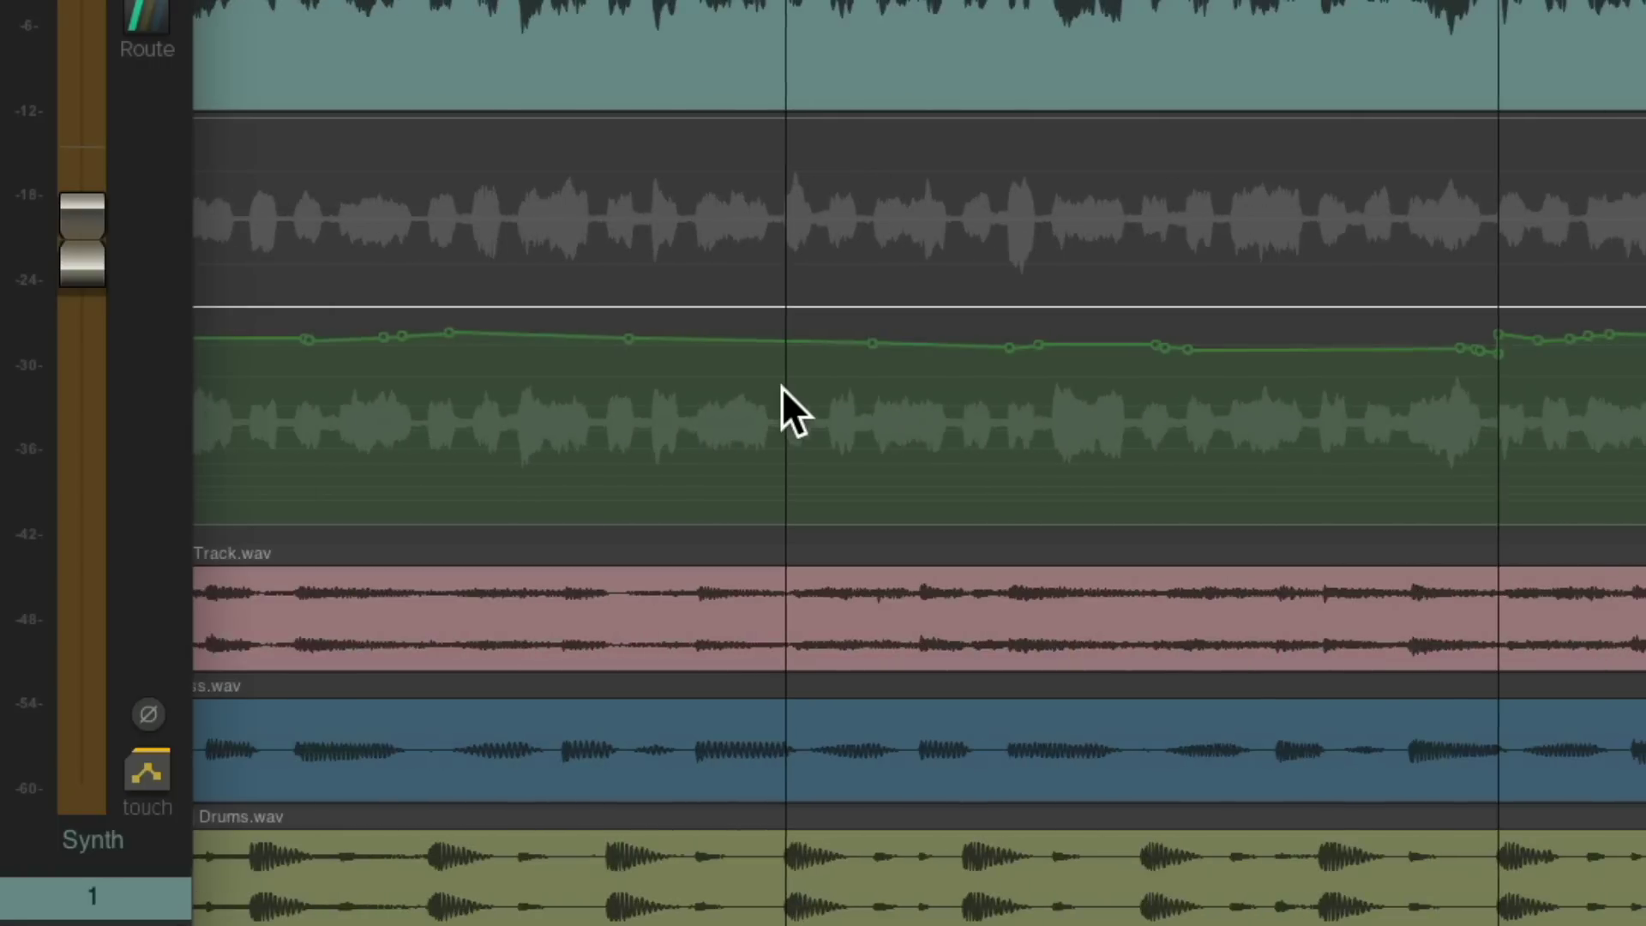
scroll(792, 434, up, 3)
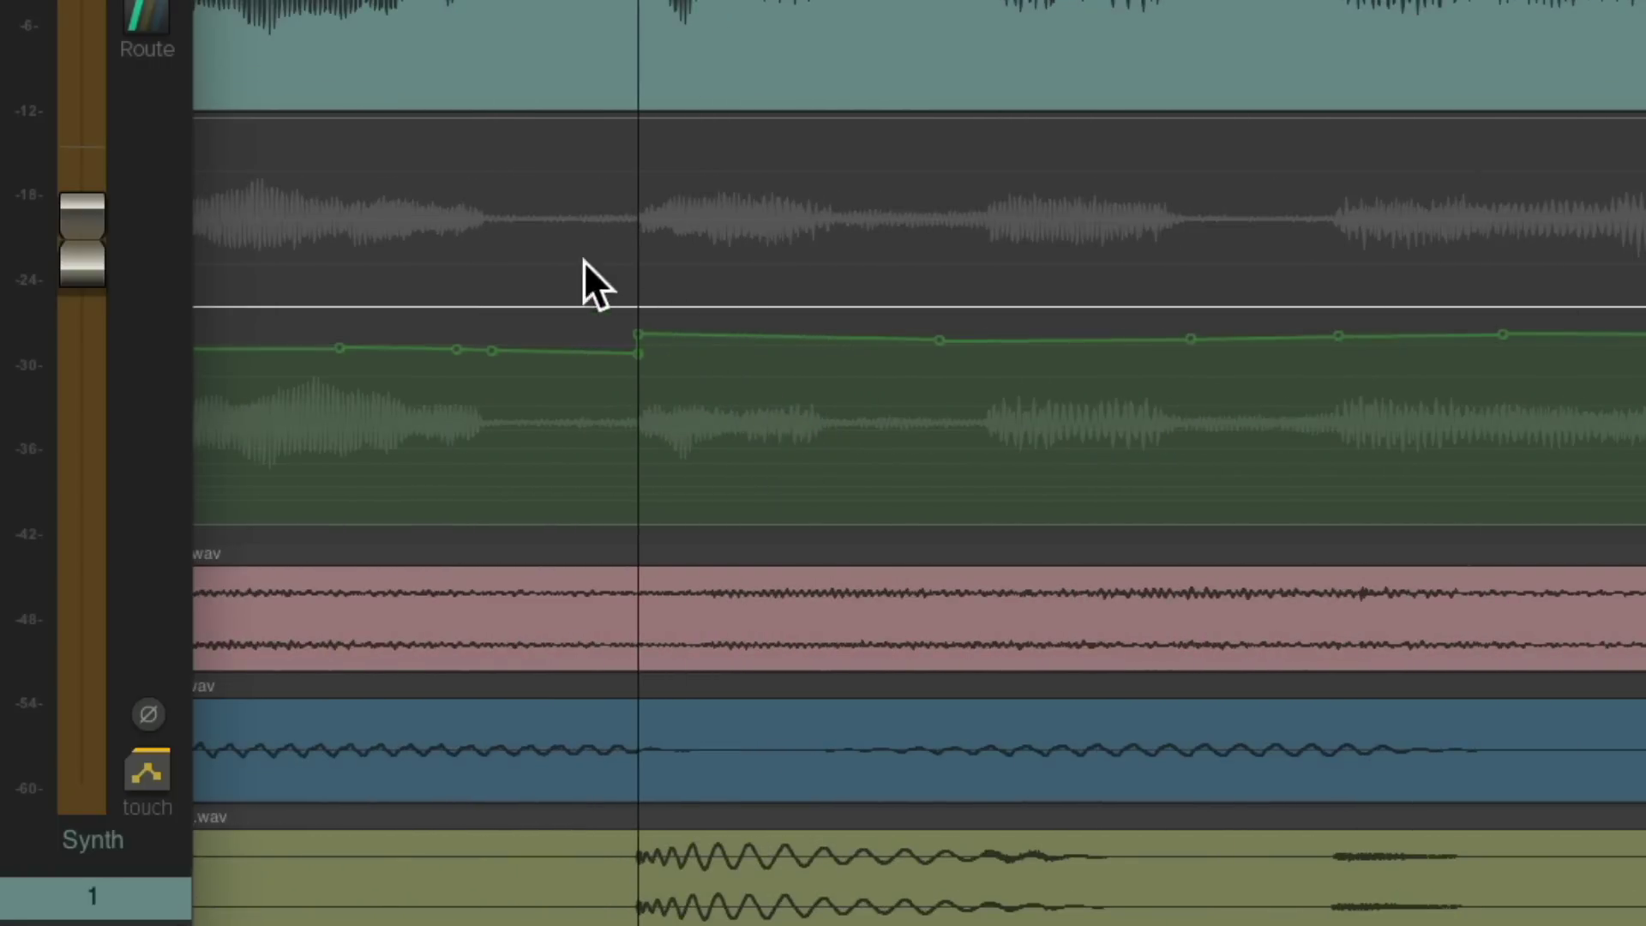
drag(551, 250, 758, 450)
key(Delete)
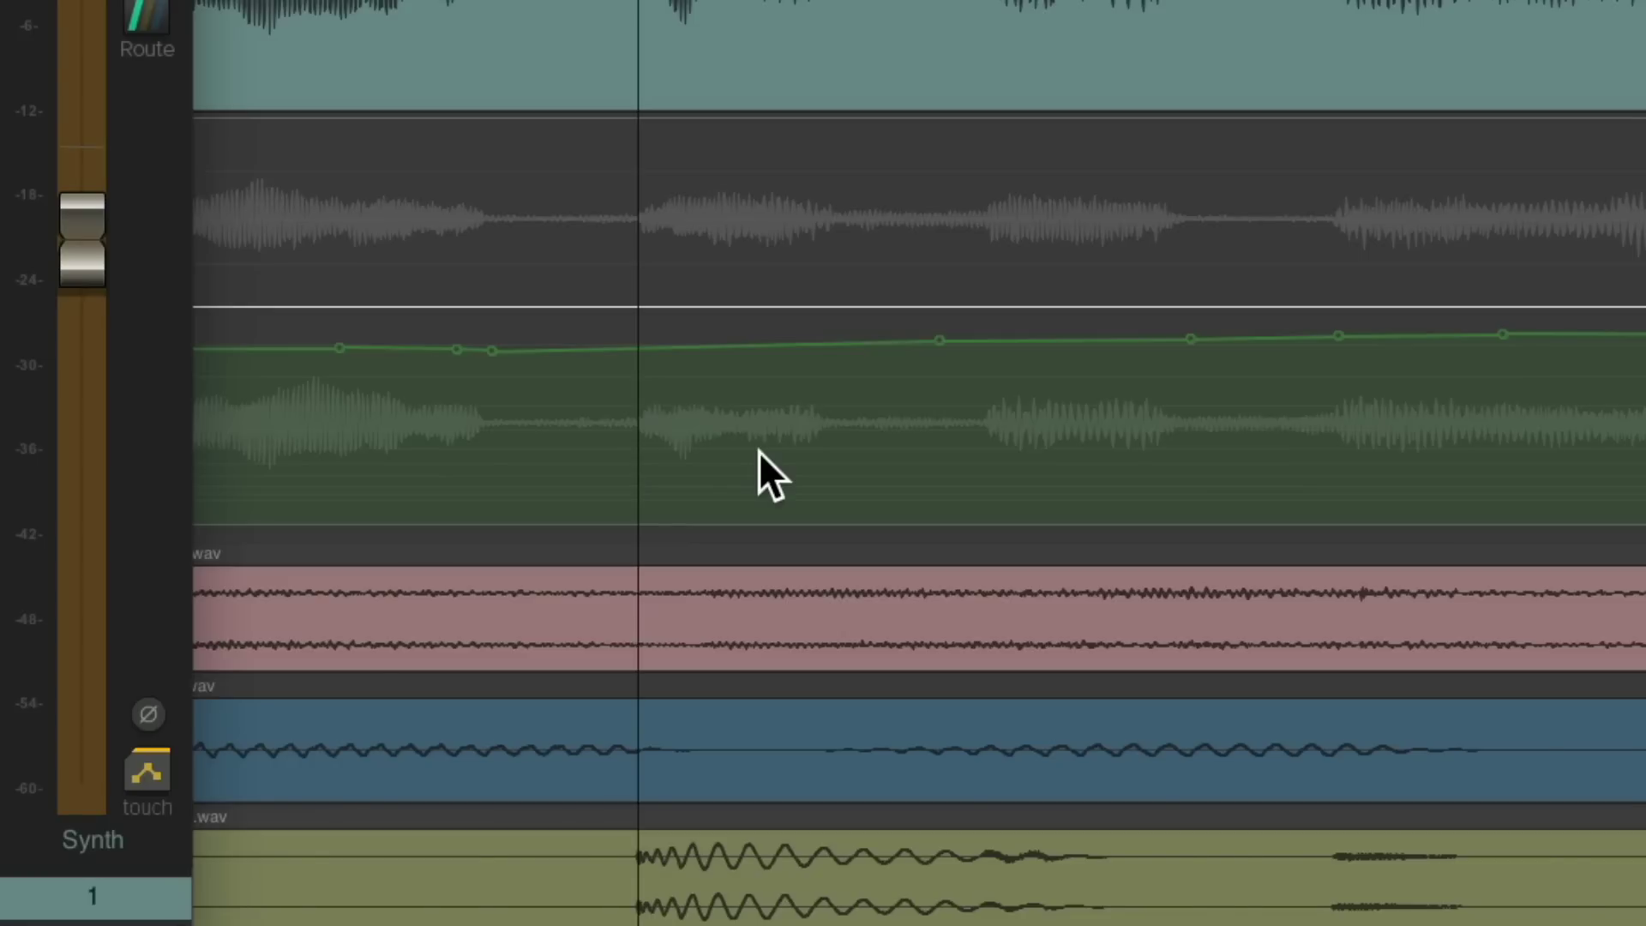
scroll(759, 451, down, 3)
key(space)
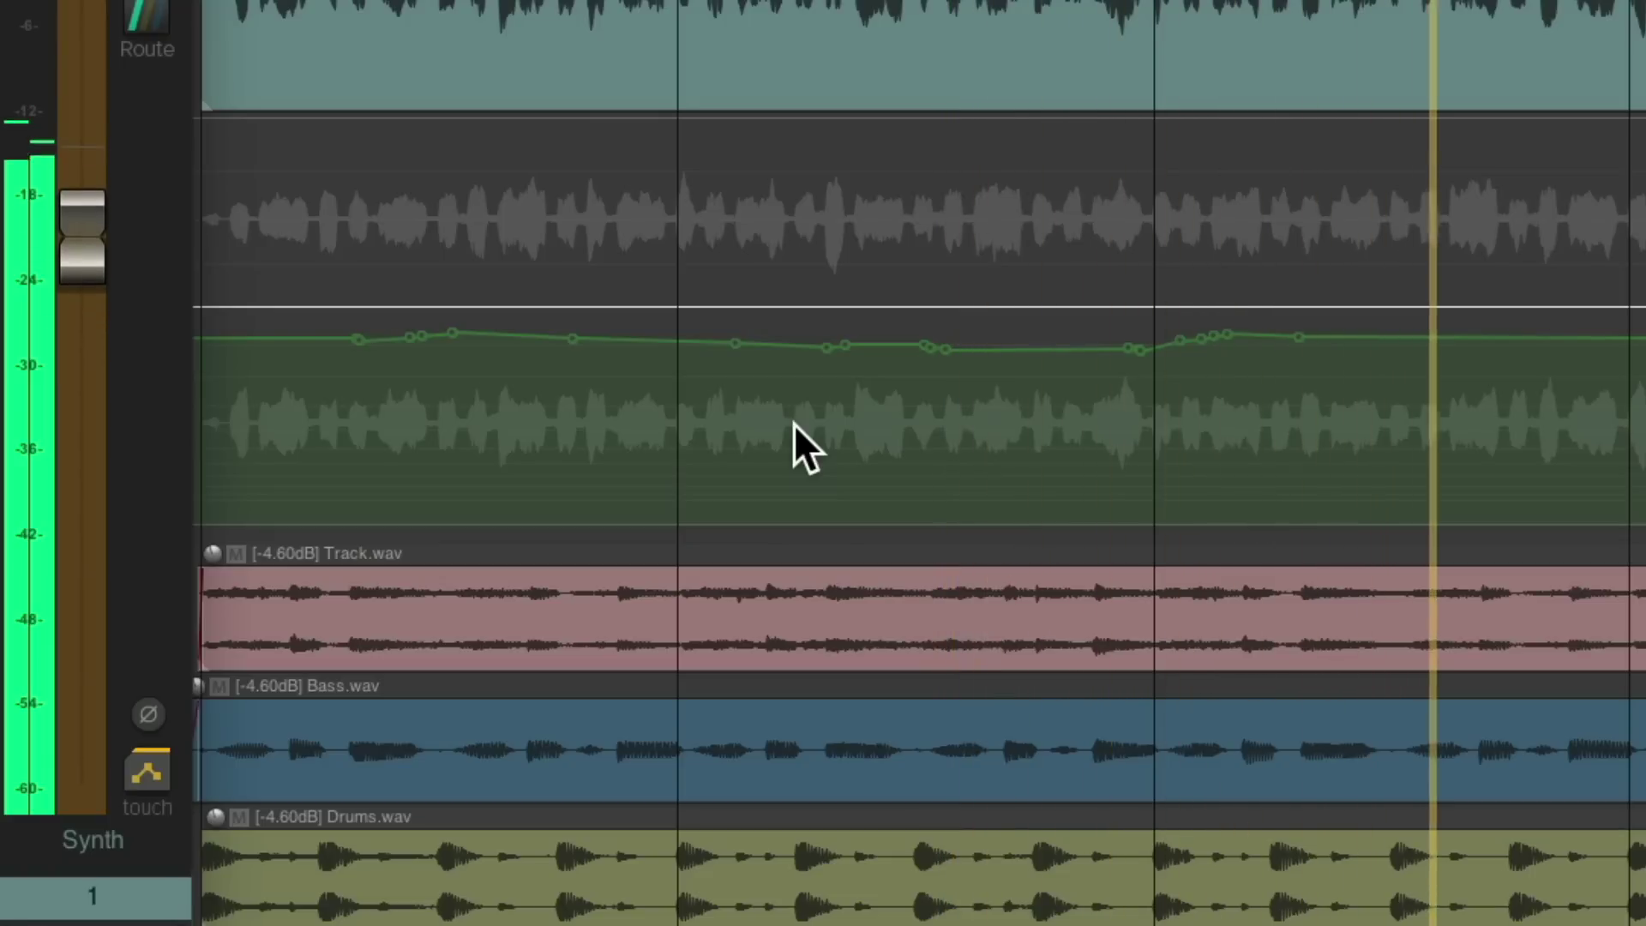
Restore the raised middle envelope section between the grid lines and play it back.
key(space)
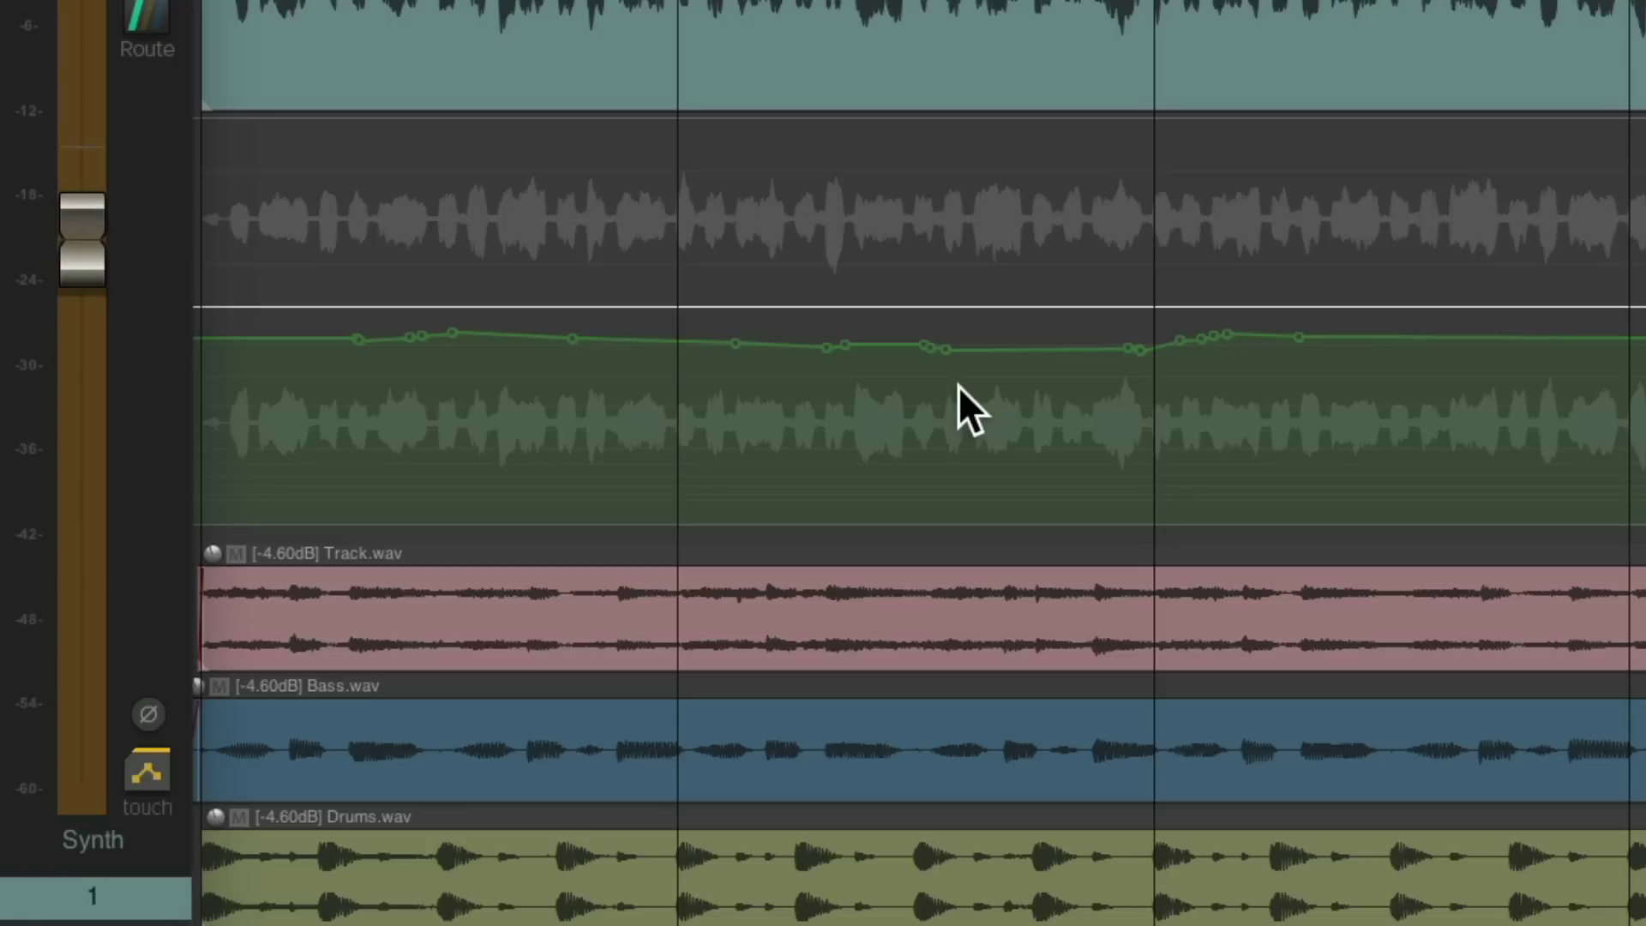
key(ctrl+z)
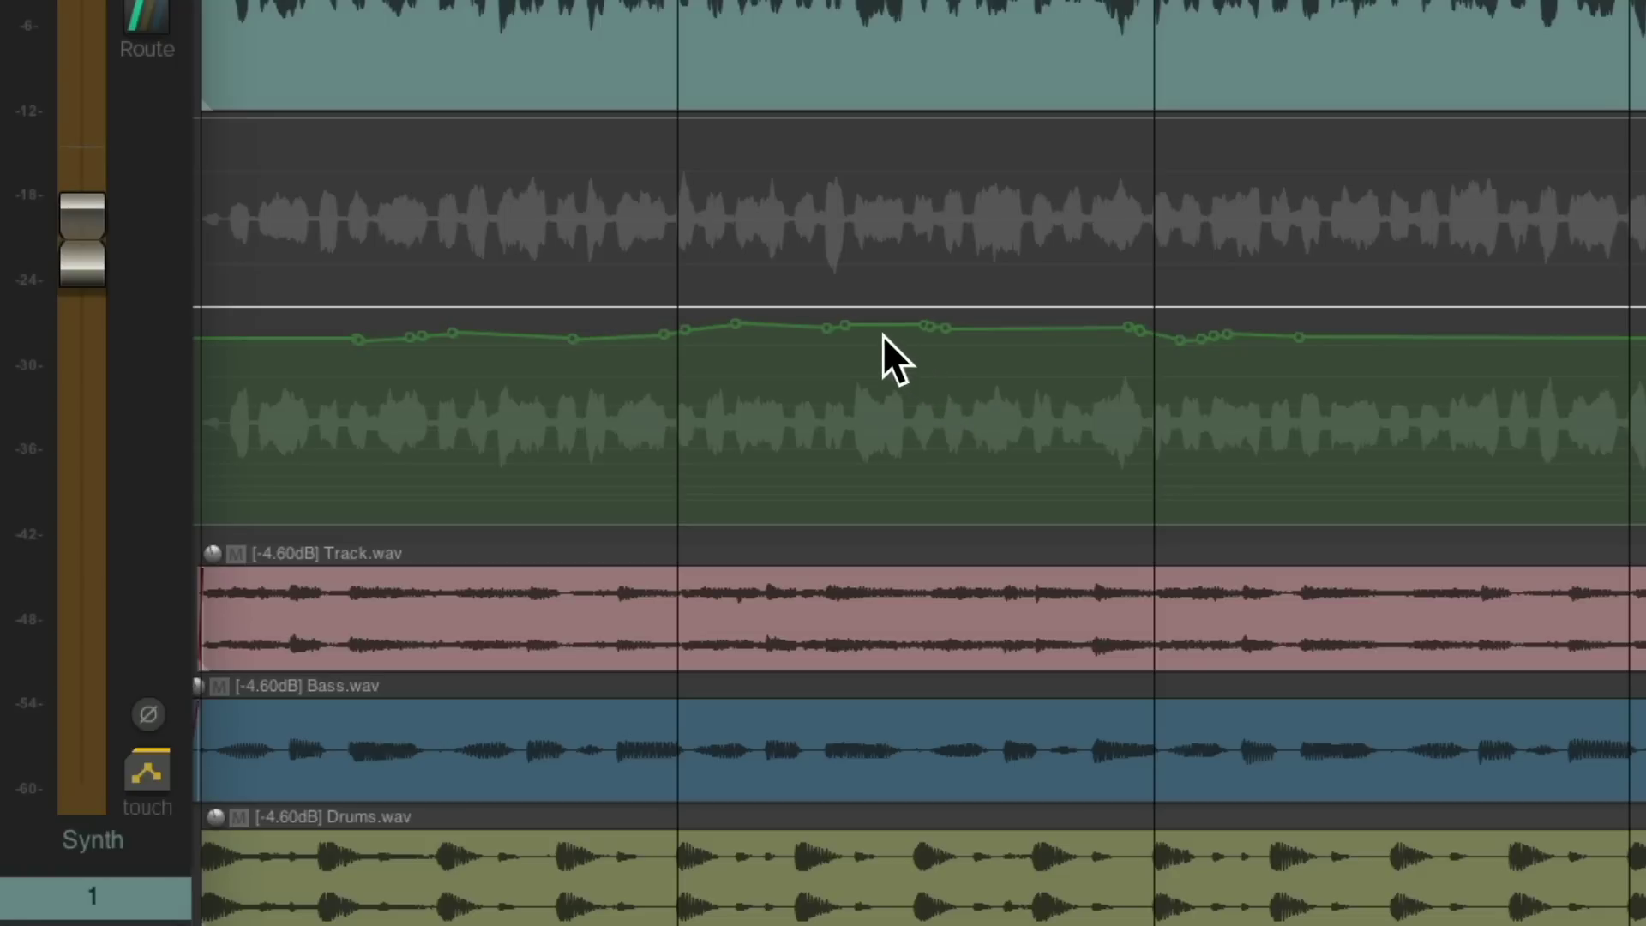
key(space)
key(alt)
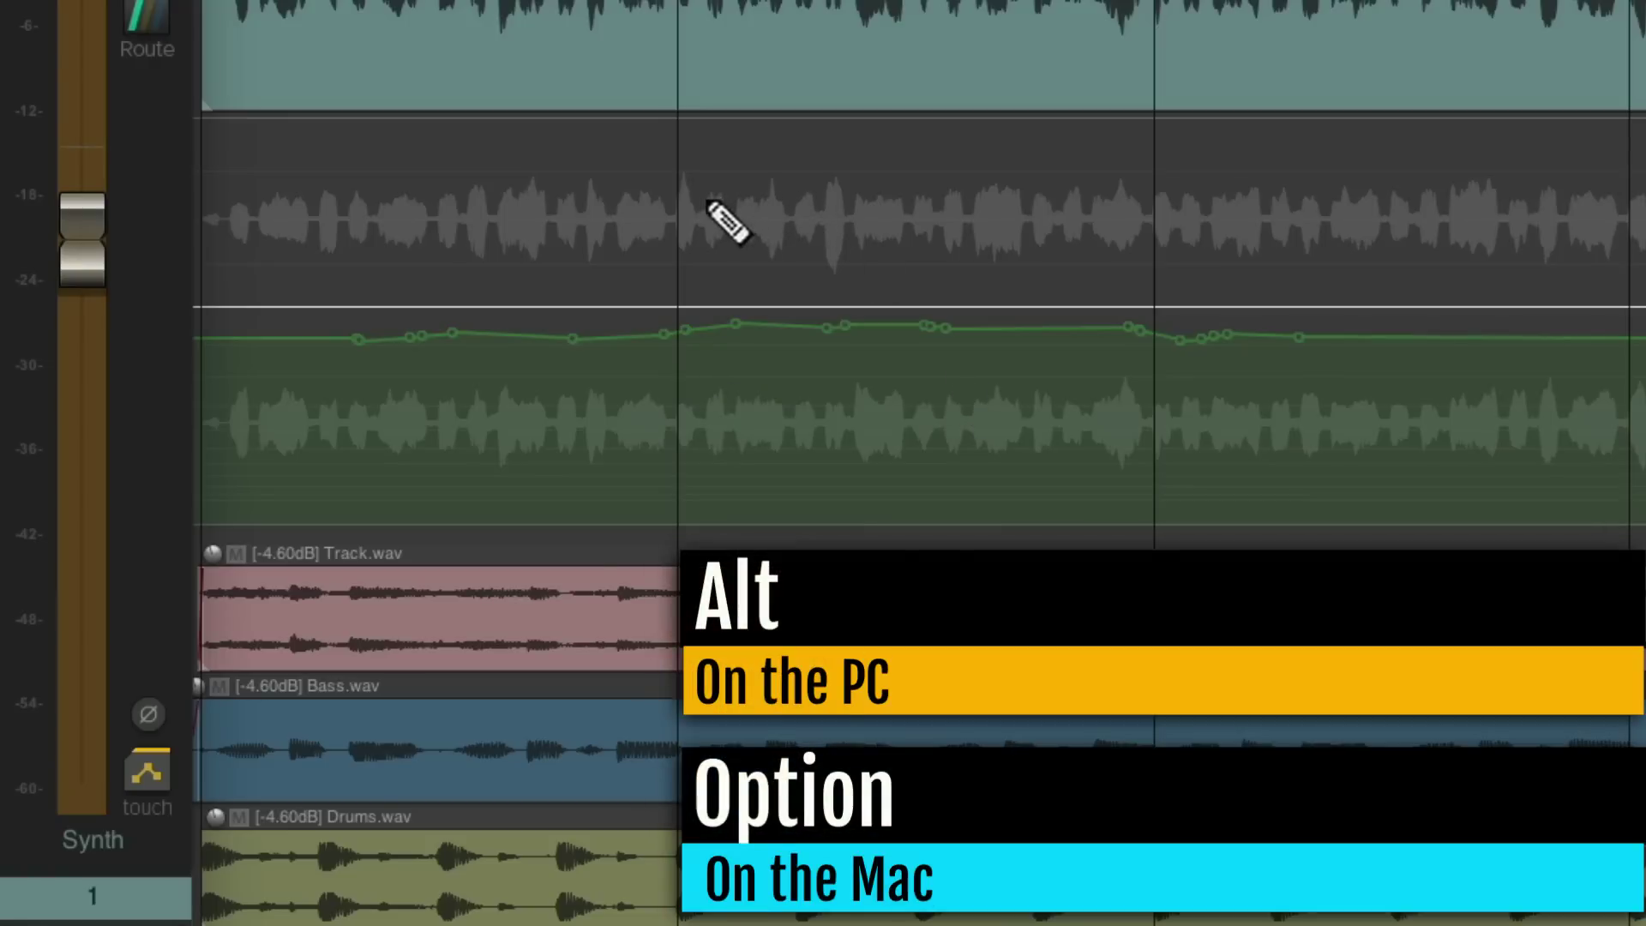
Razor-select the middle section and drag its envelope slightly below the surrounding curve.
drag(729, 245, 1147, 246)
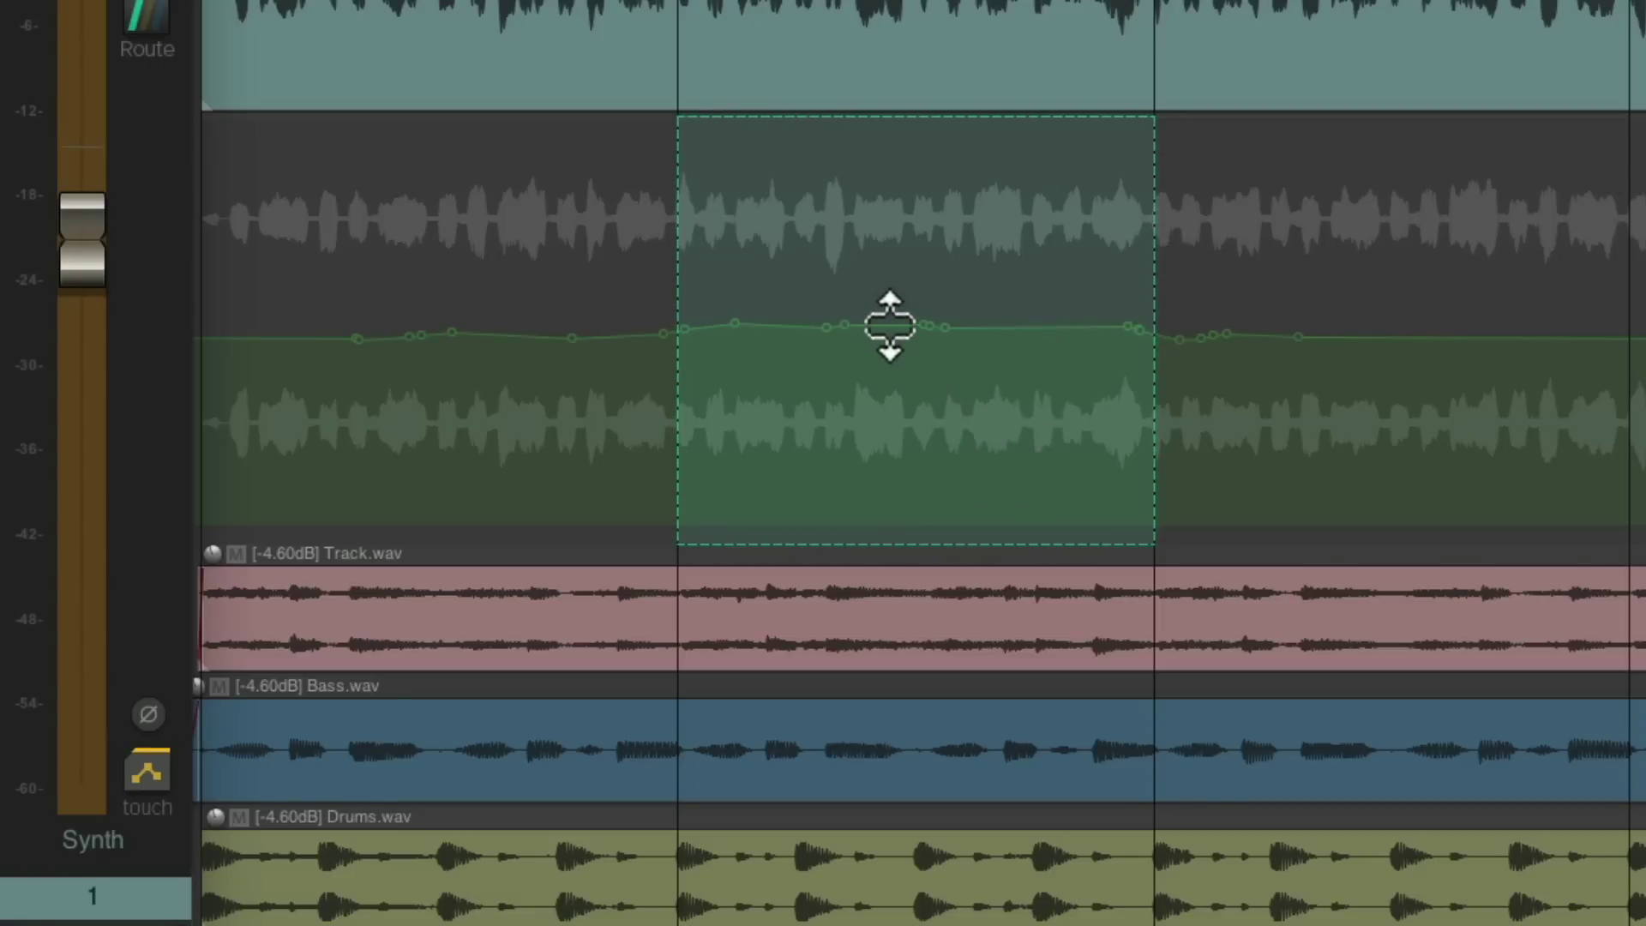
mouse_move(890, 326)
mouse_down()
mouse_move(889, 286)
mouse_move(890, 371)
mouse_move(895, 320)
mouse_up()
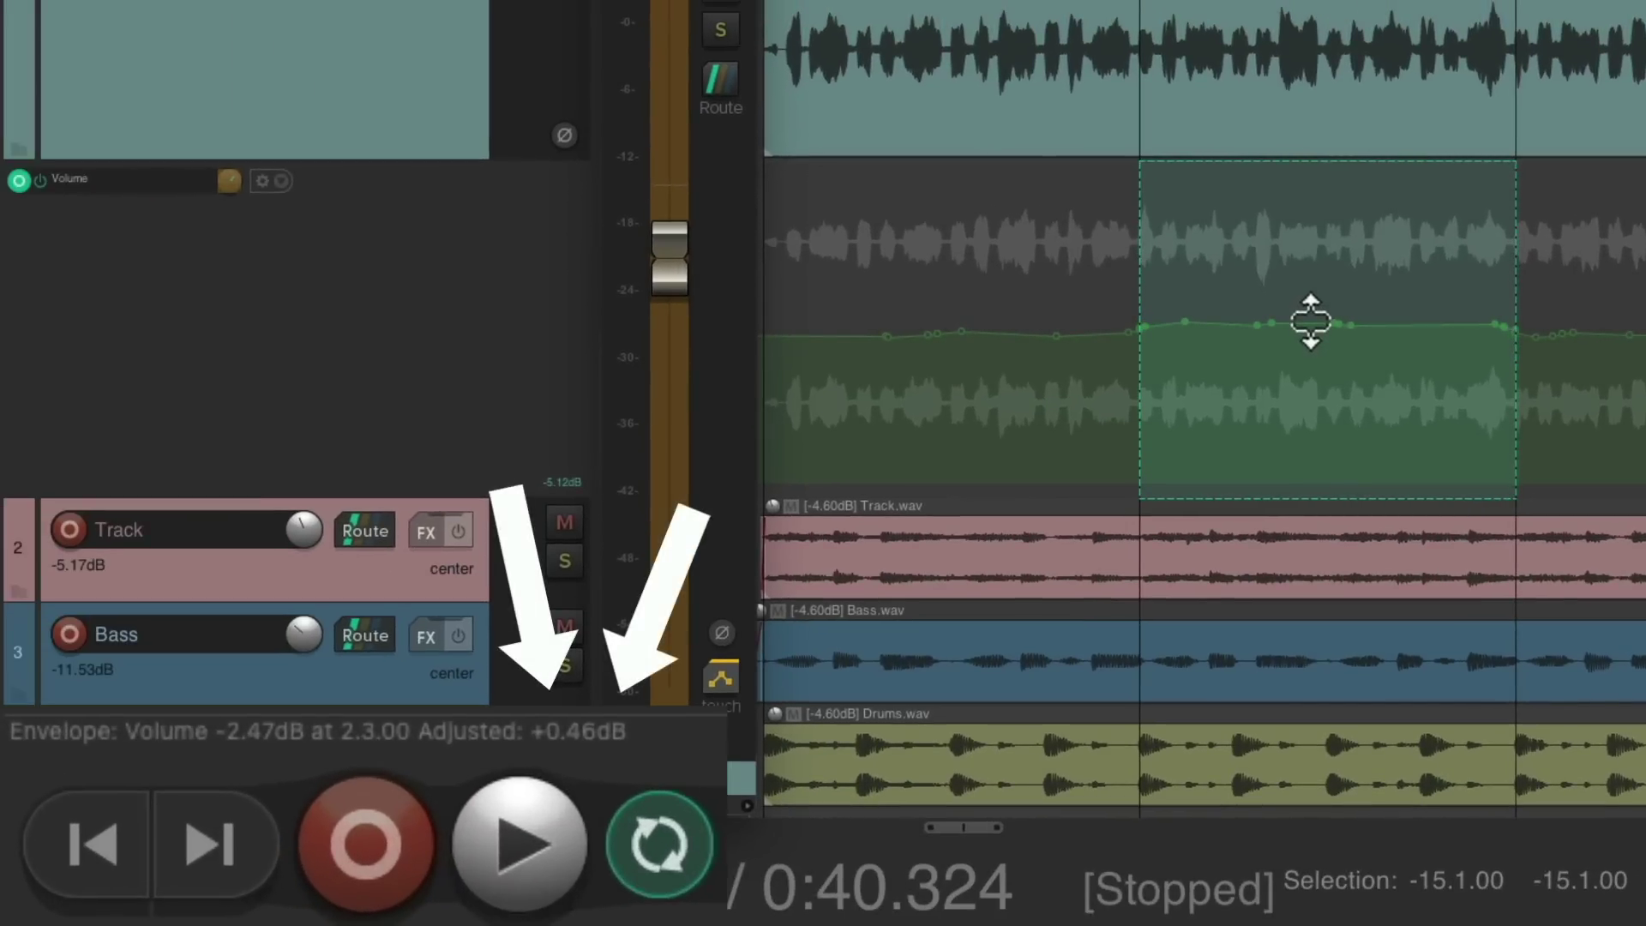
mouse_move(1310, 322)
mouse_down()
mouse_move(1308, 341)
mouse_move(1310, 307)
mouse_up()
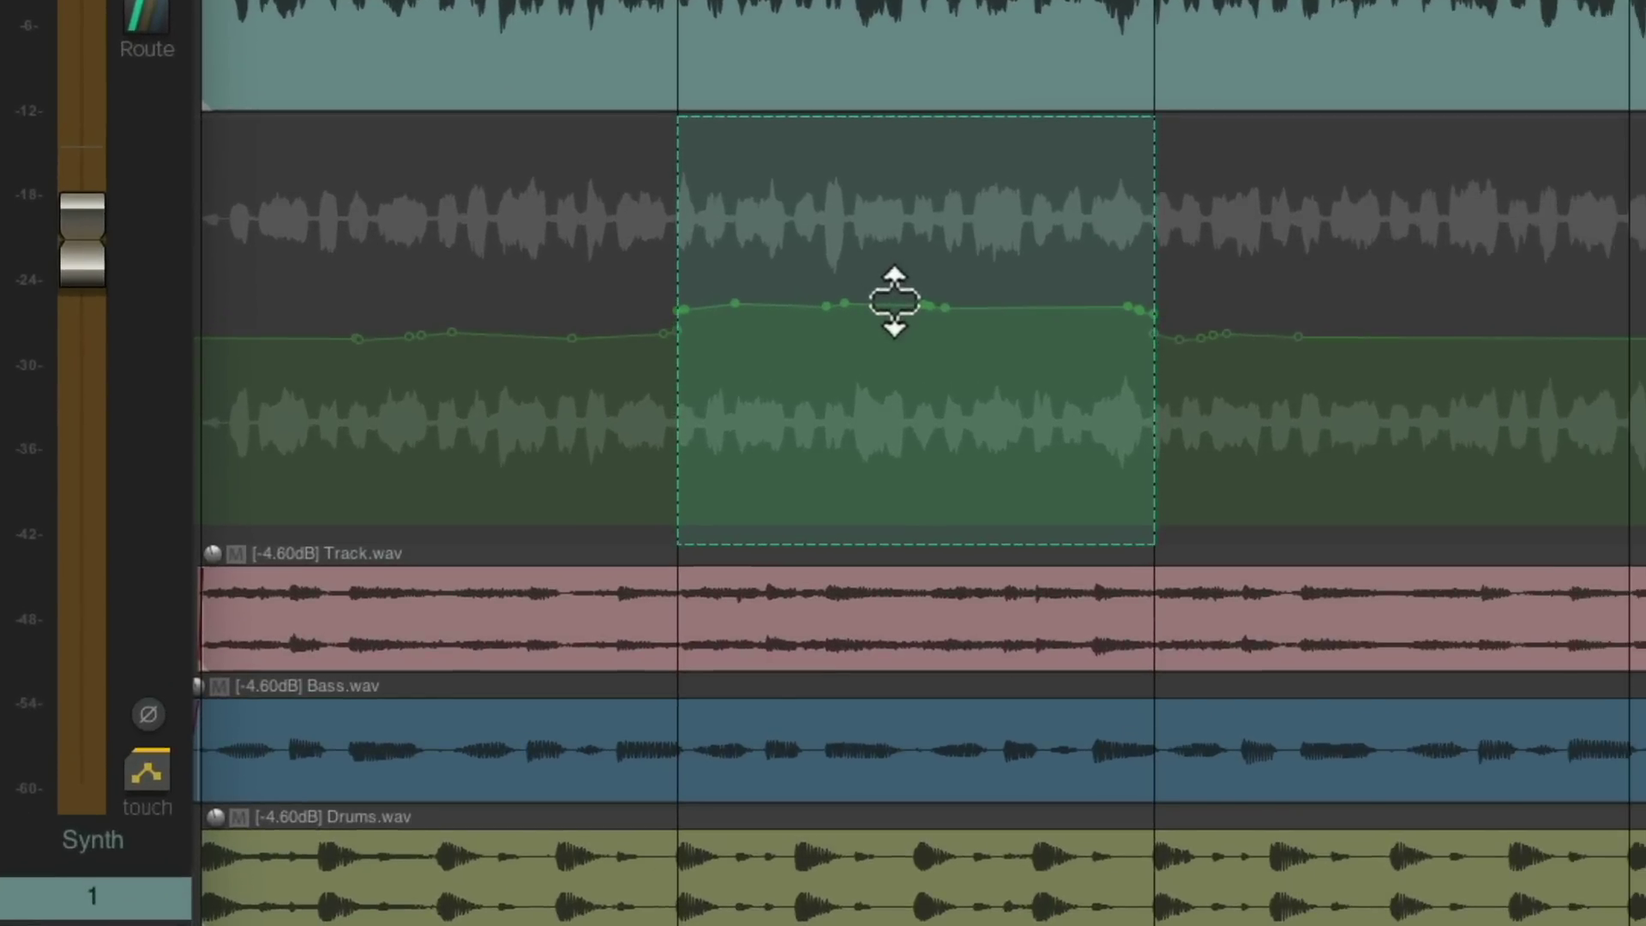
drag(894, 301, 878, 353)
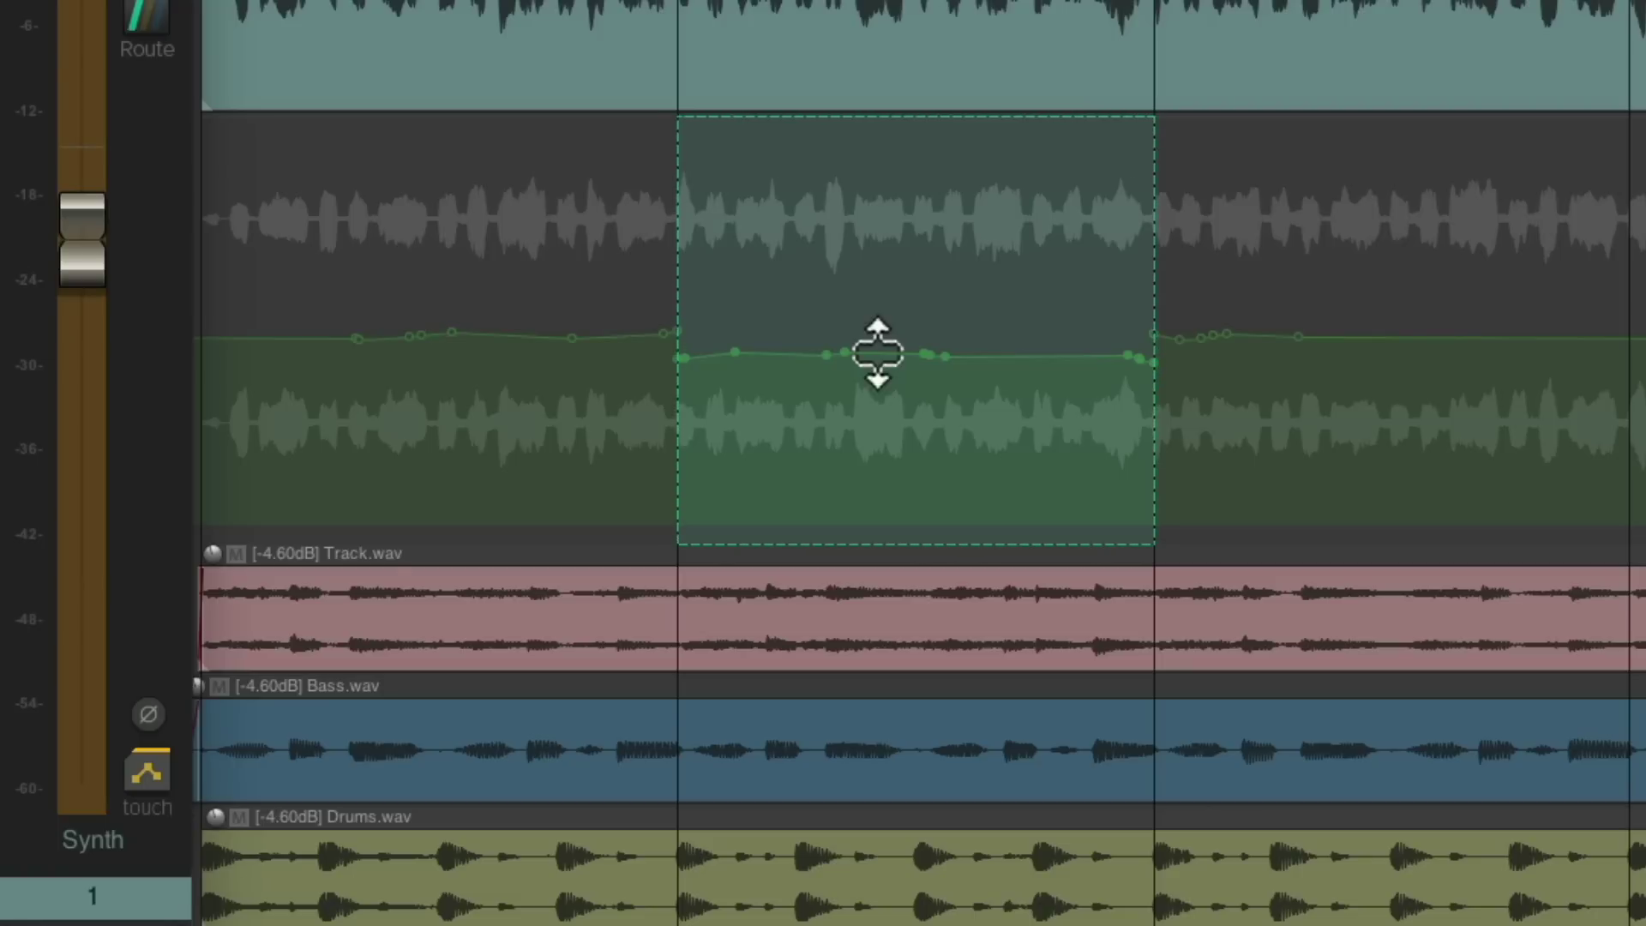
key(space)
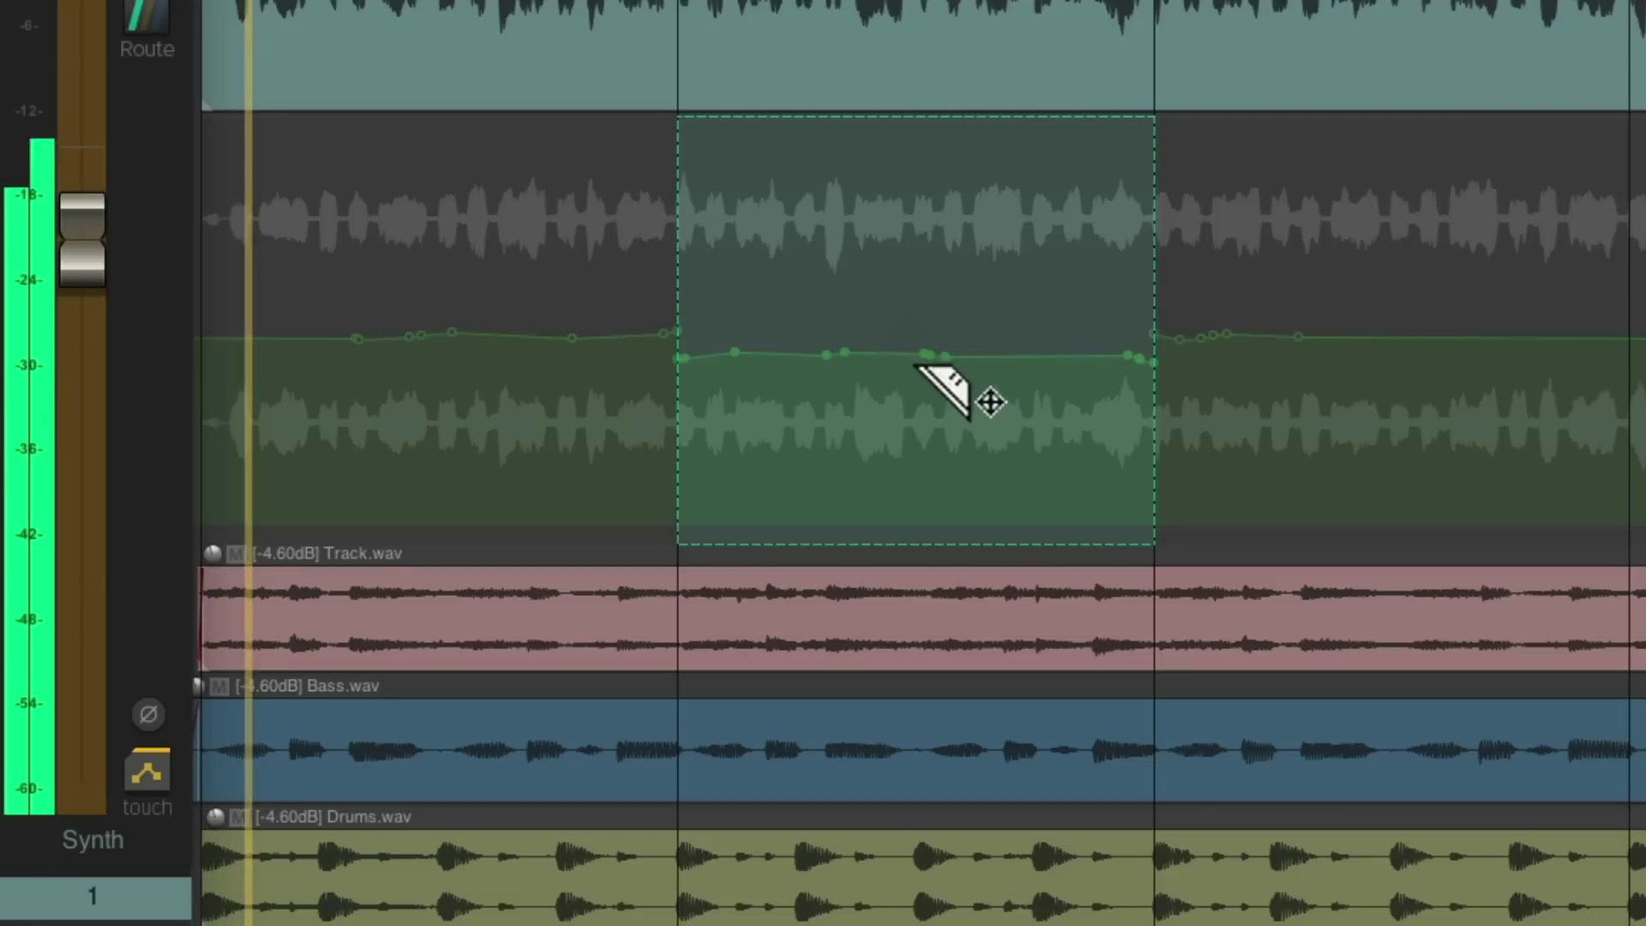
drag(897, 353, 896, 347)
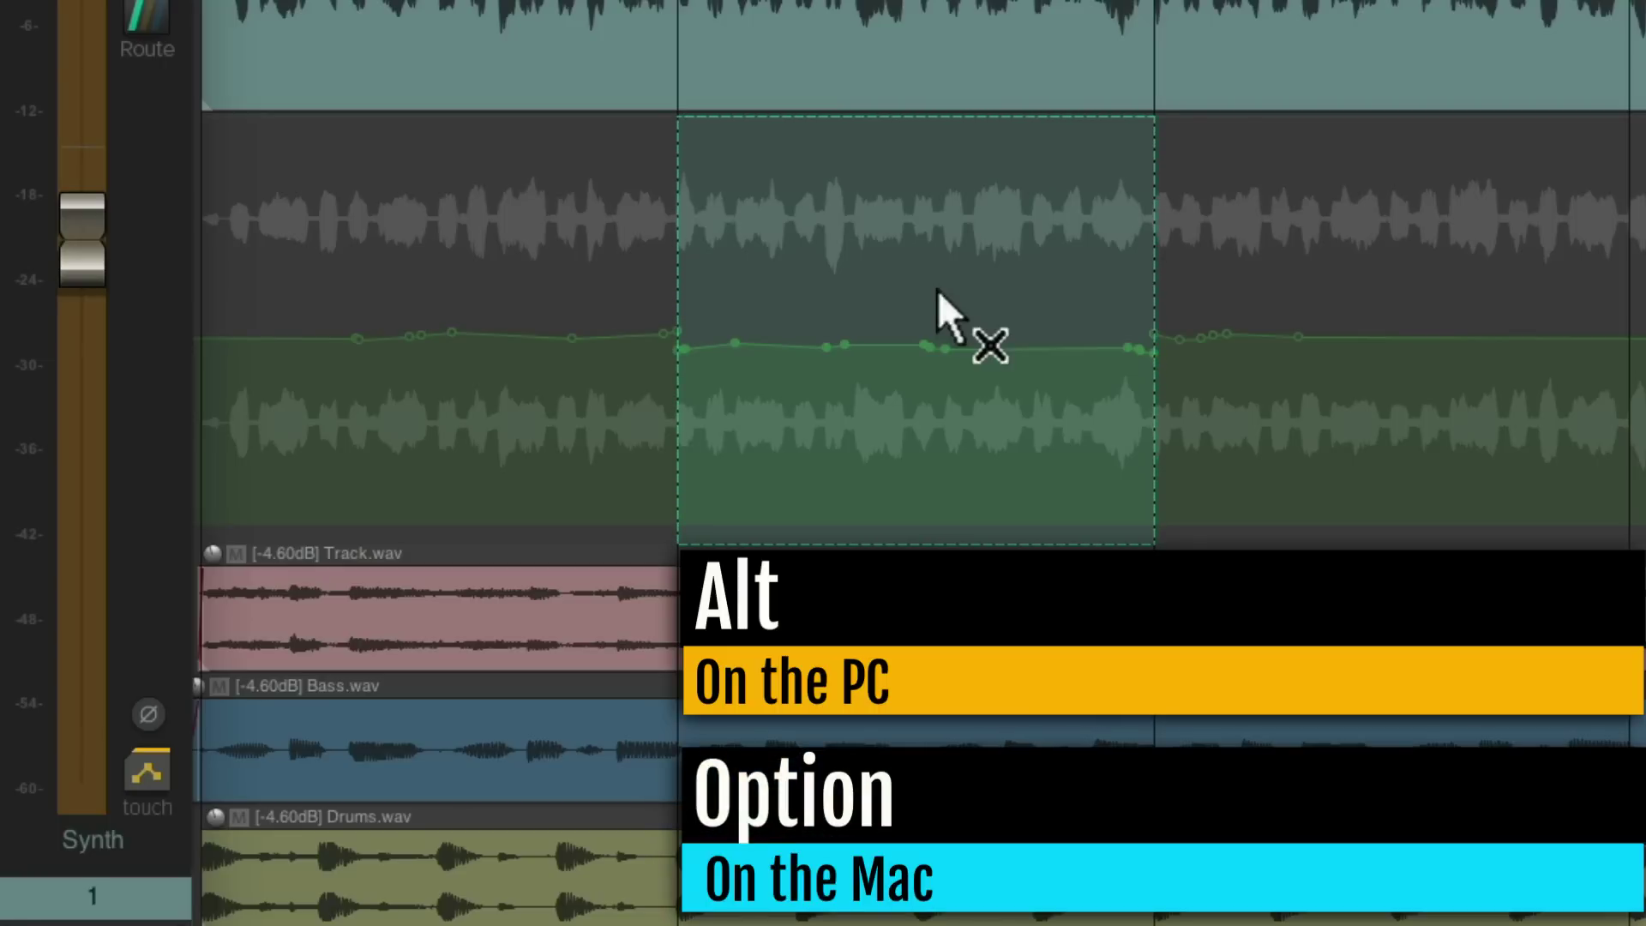
click(938, 289)
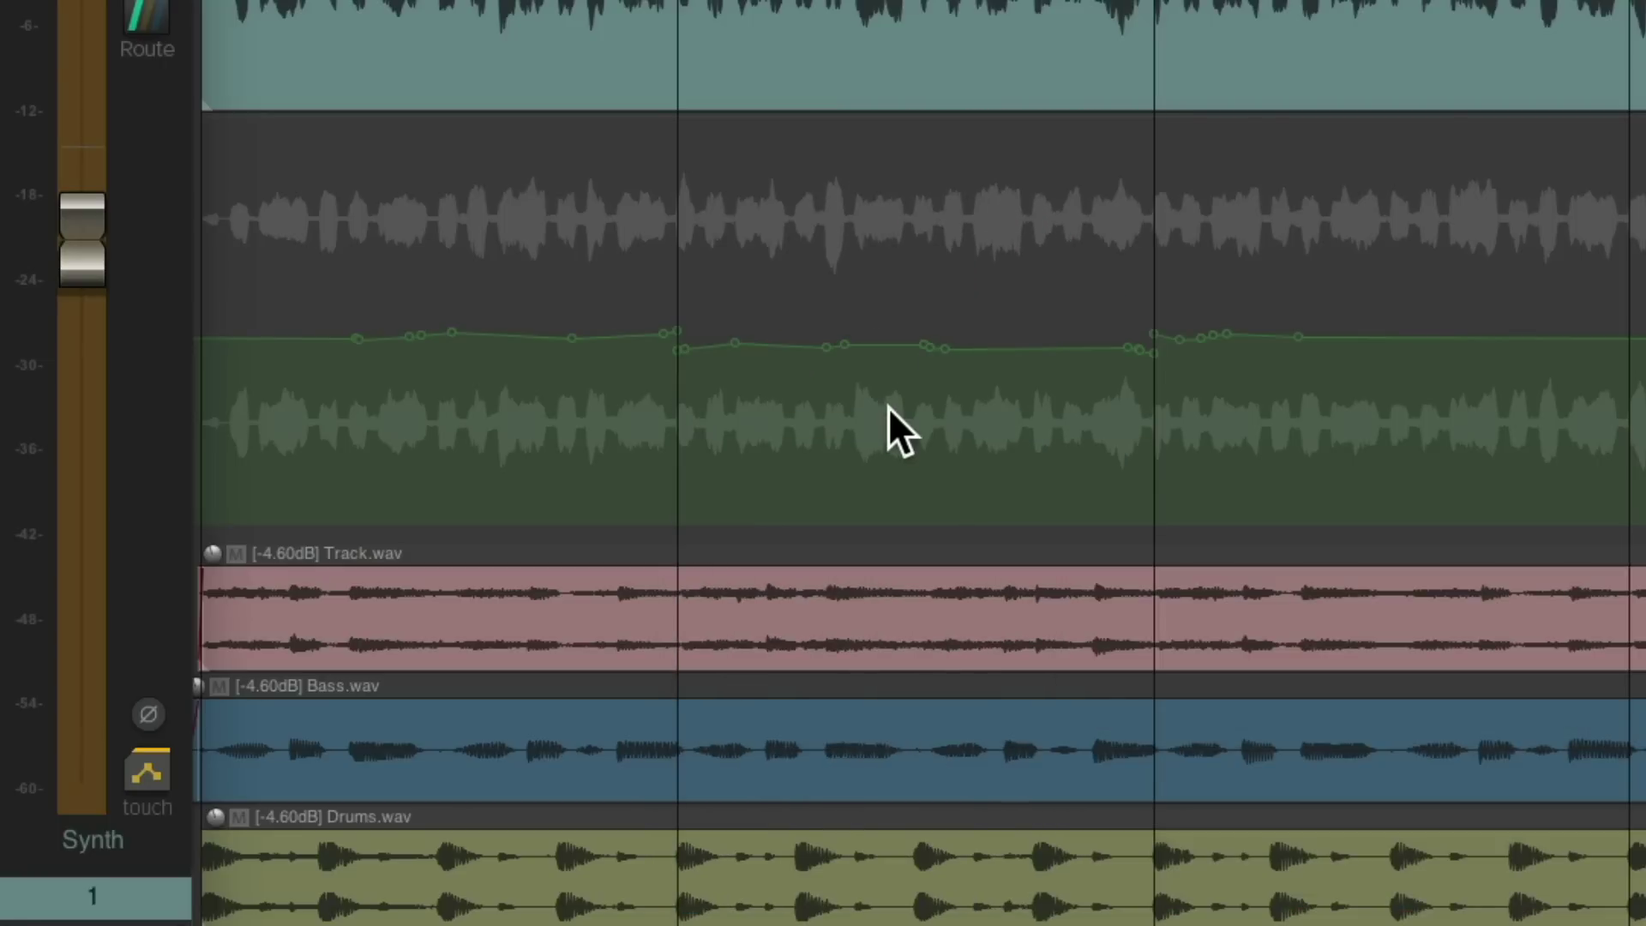
Delete the extra envelope points at the section edge and play back the smoothed dip.
scroll(738, 453, up, 5)
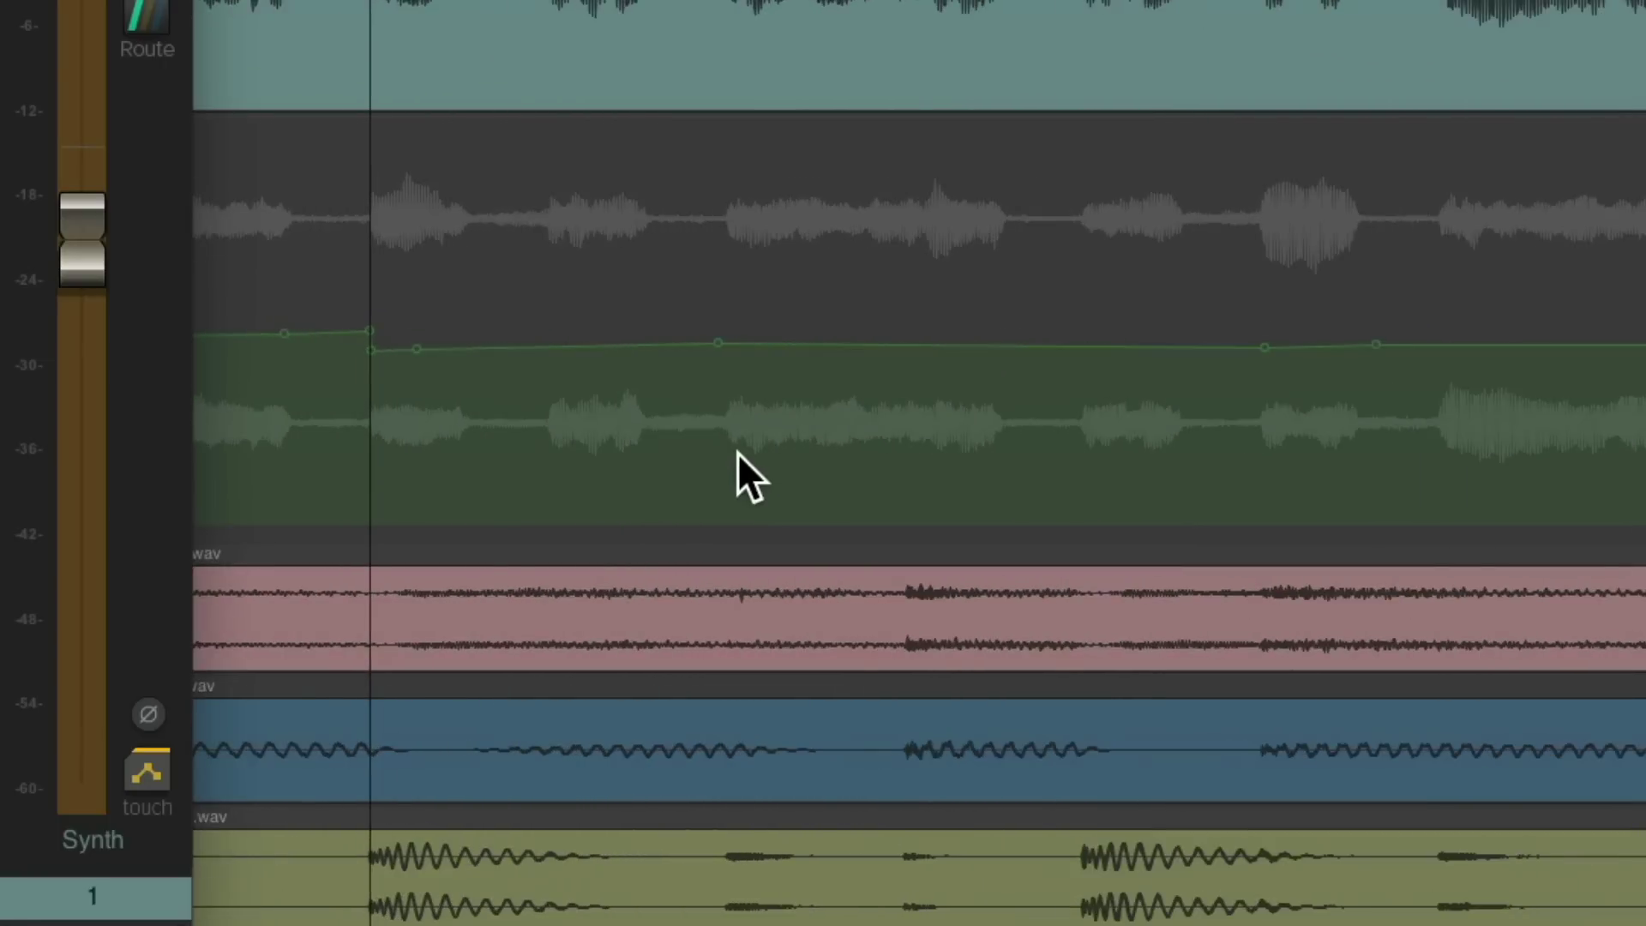
drag(506, 300, 725, 408)
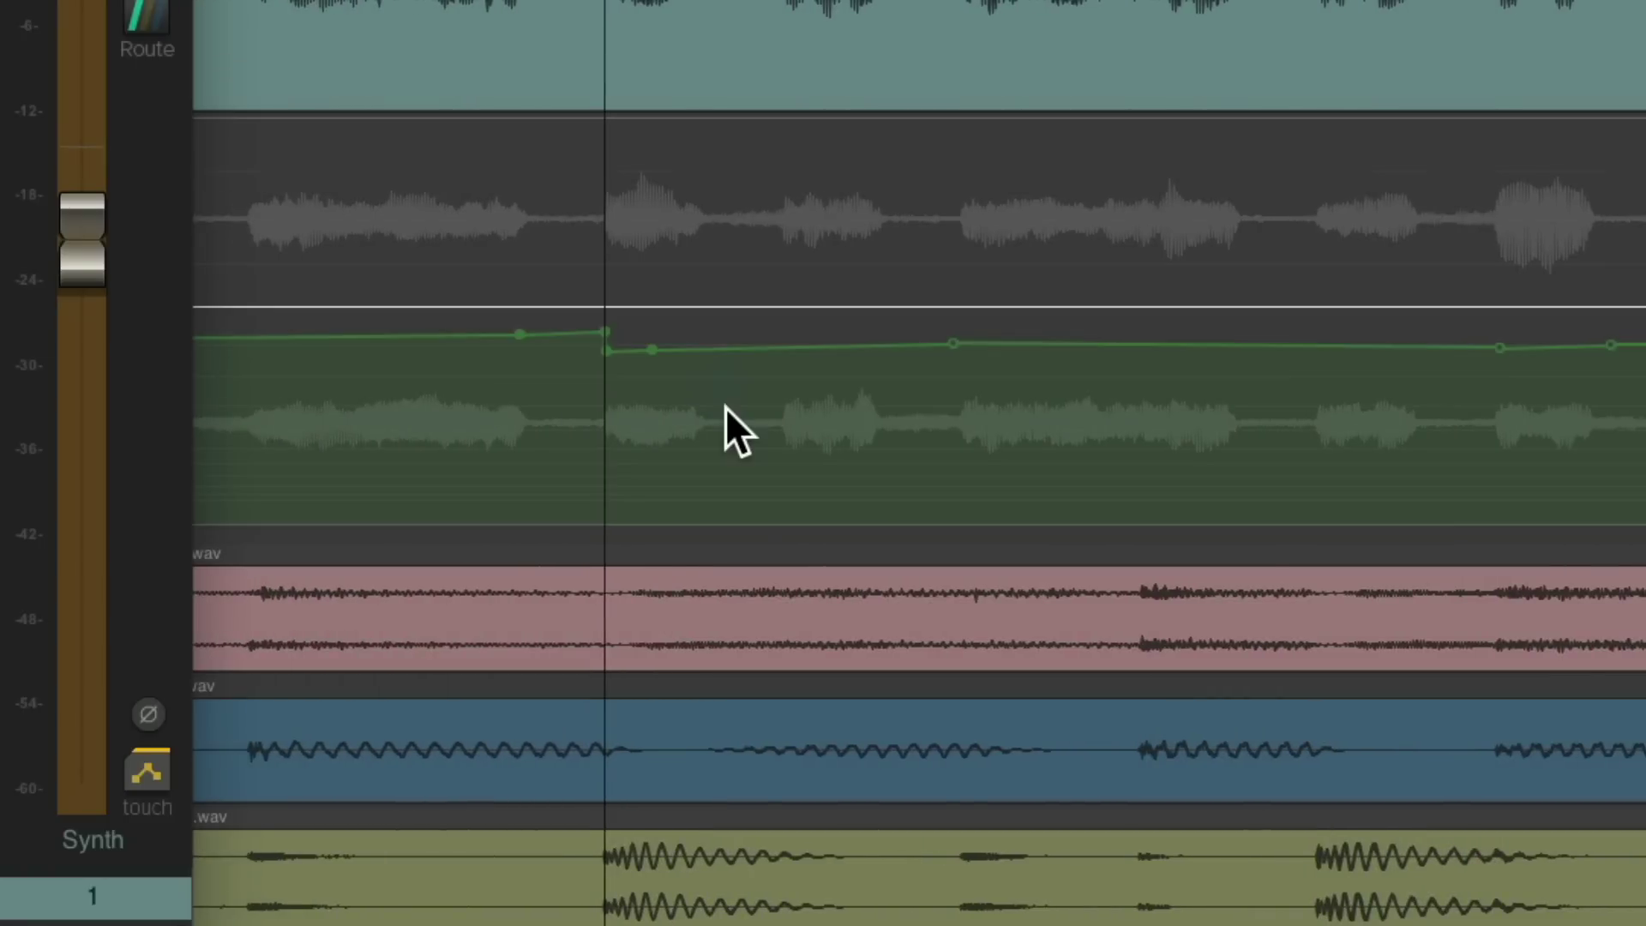
click(725, 408)
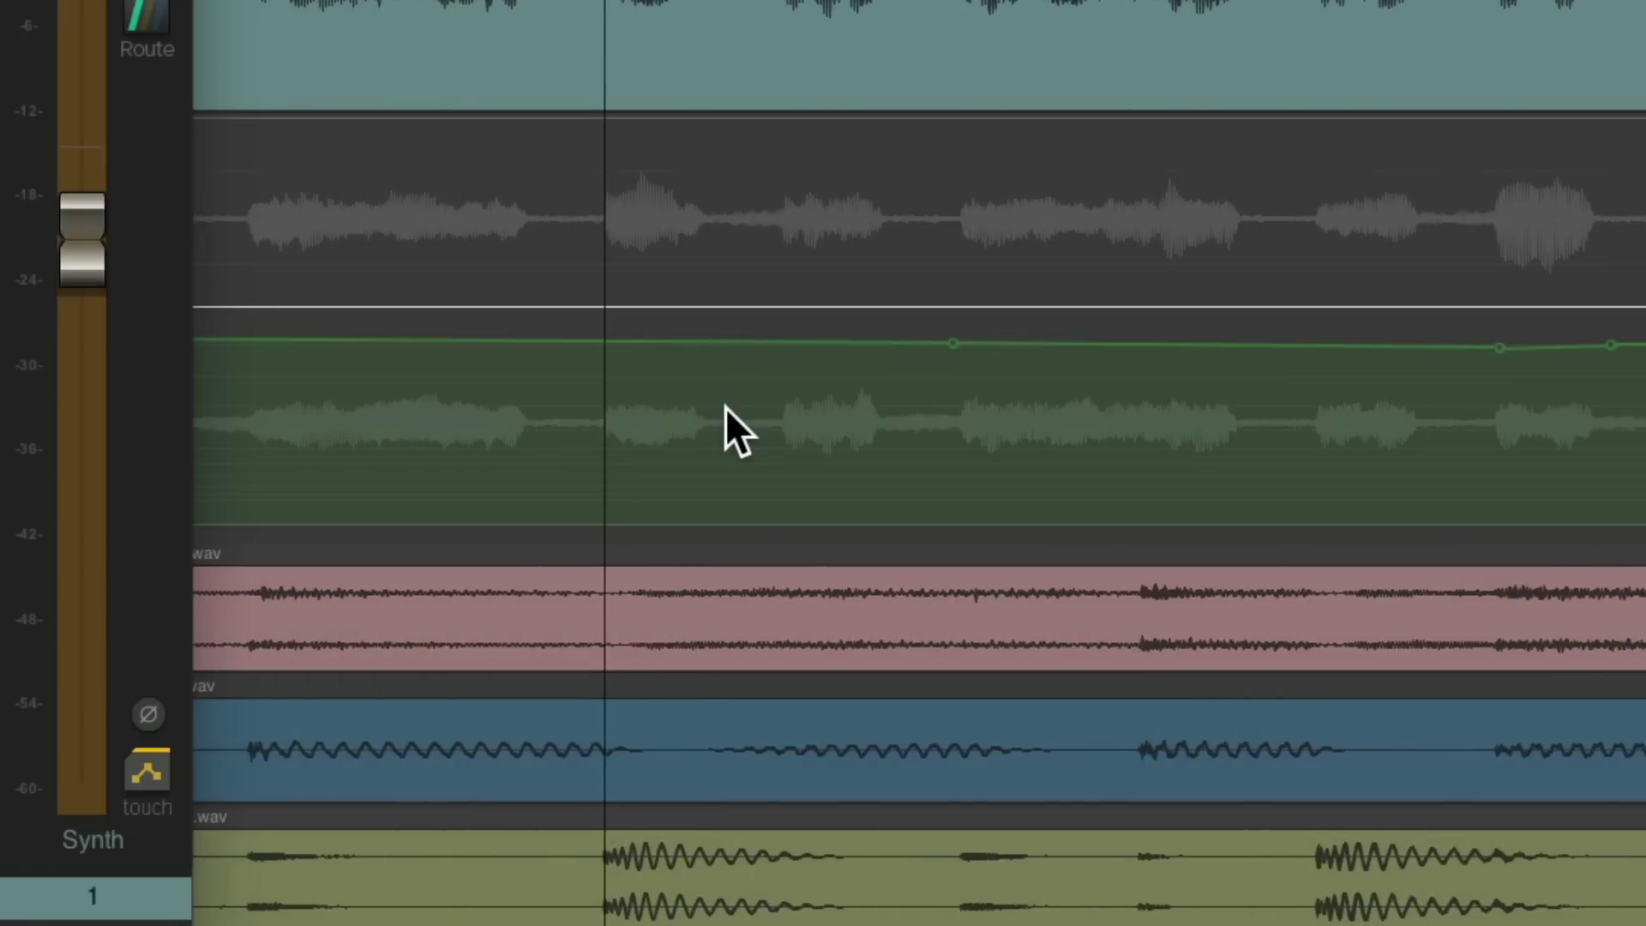
scroll(725, 408, down, 6)
scroll(947, 454, up, 4)
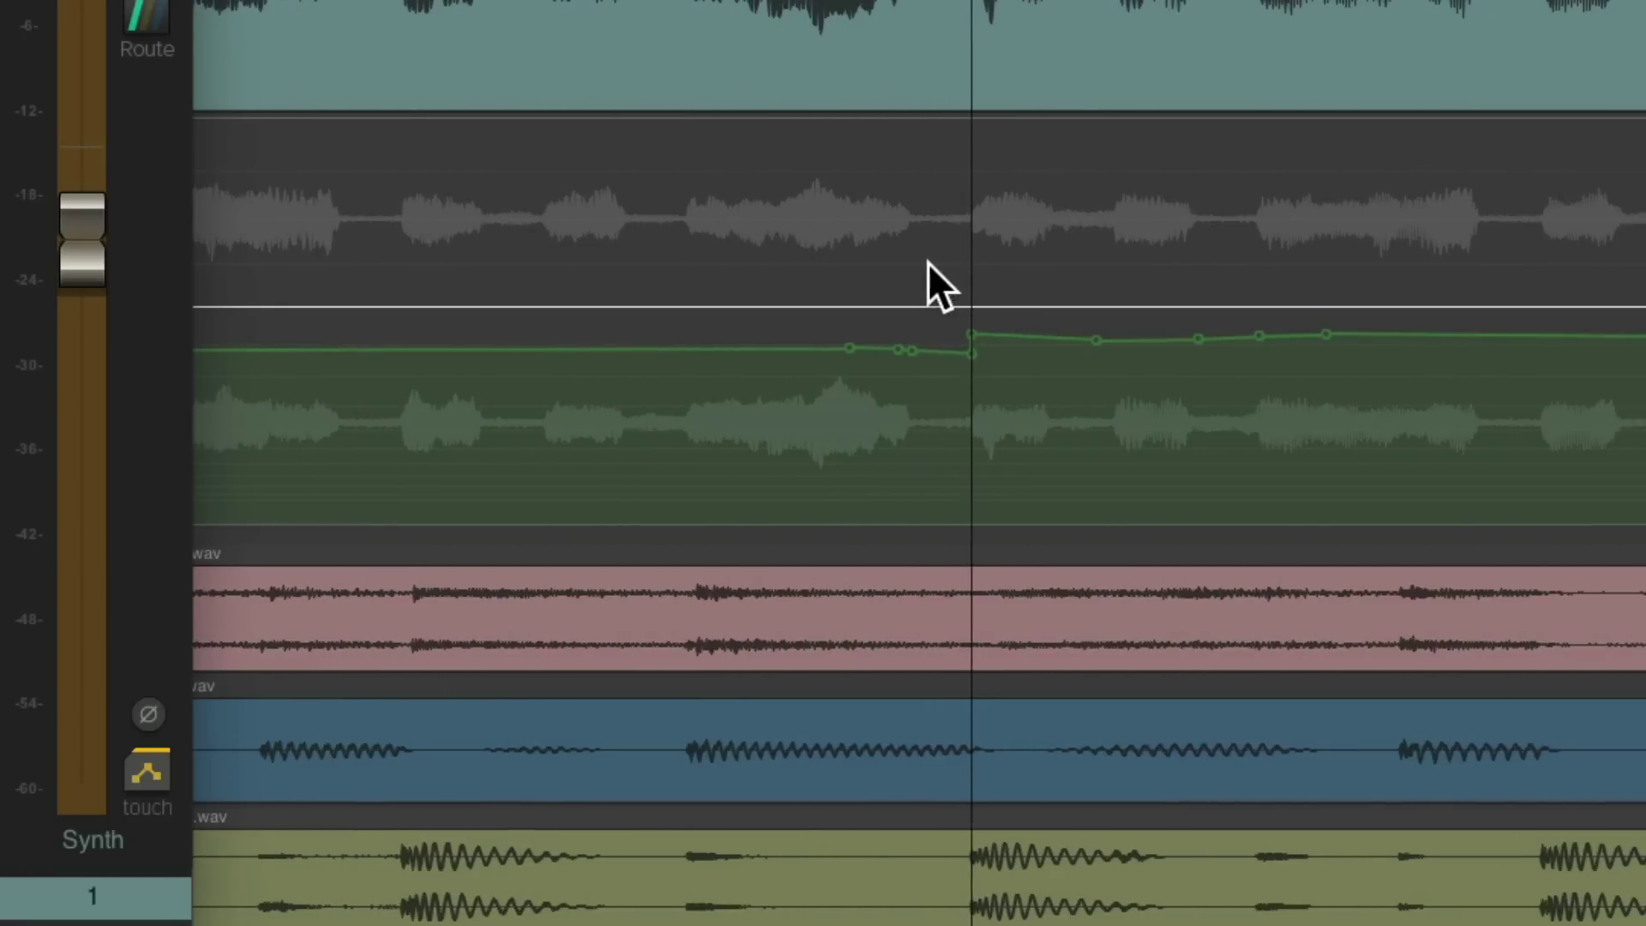
key(Delete)
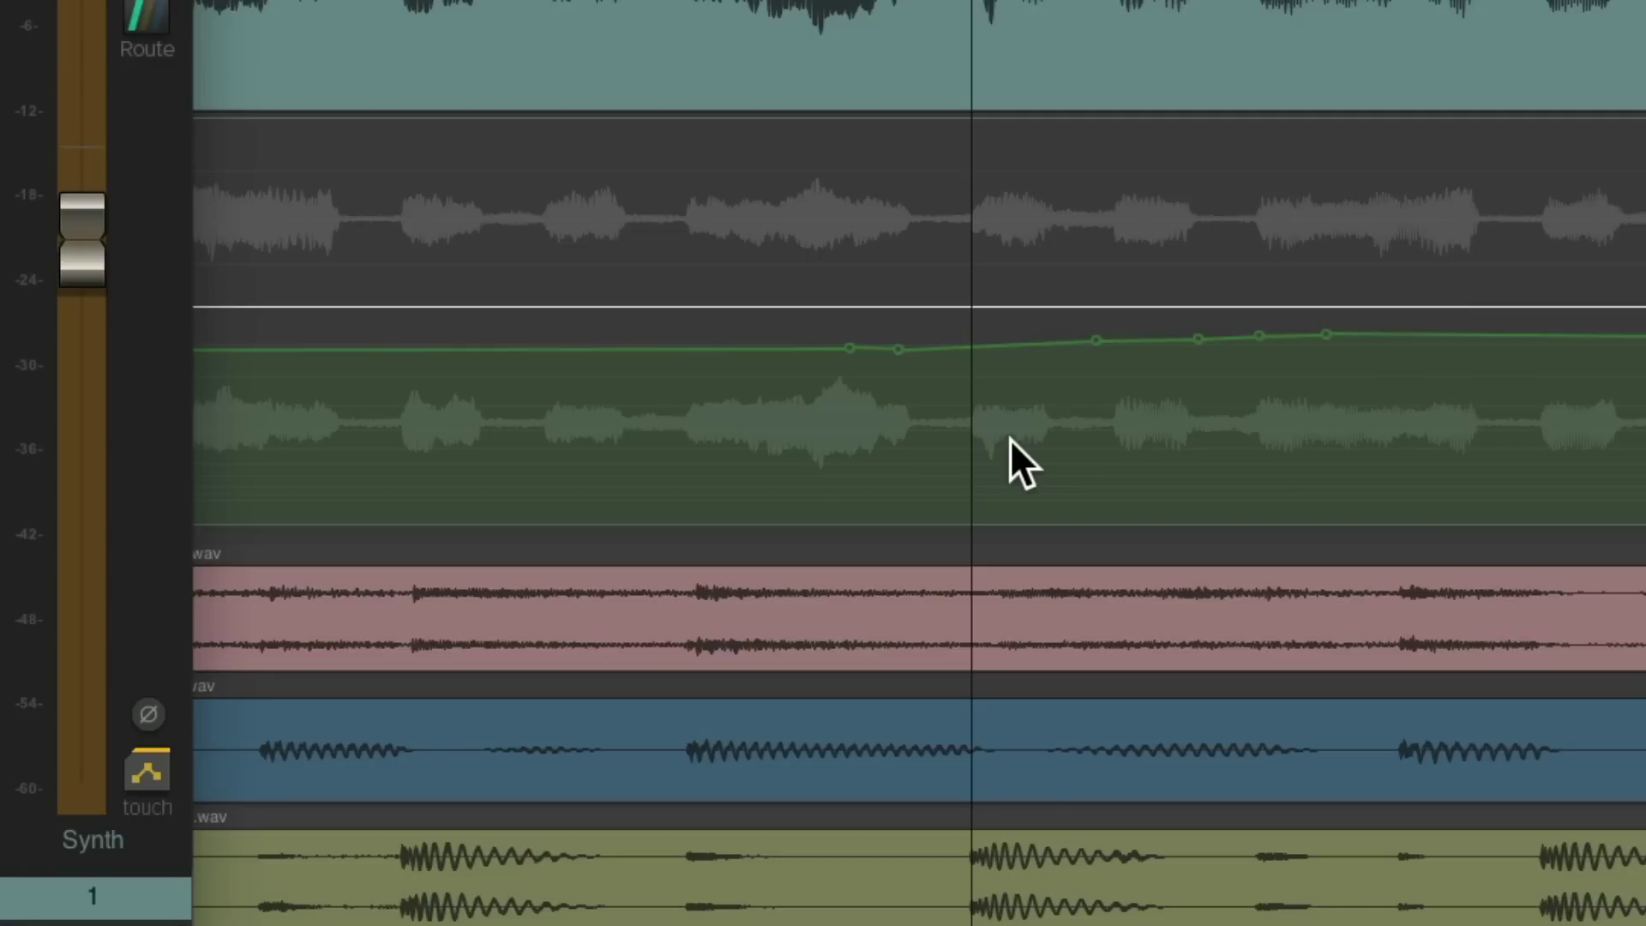
scroll(1010, 438, down, 5)
key(space)
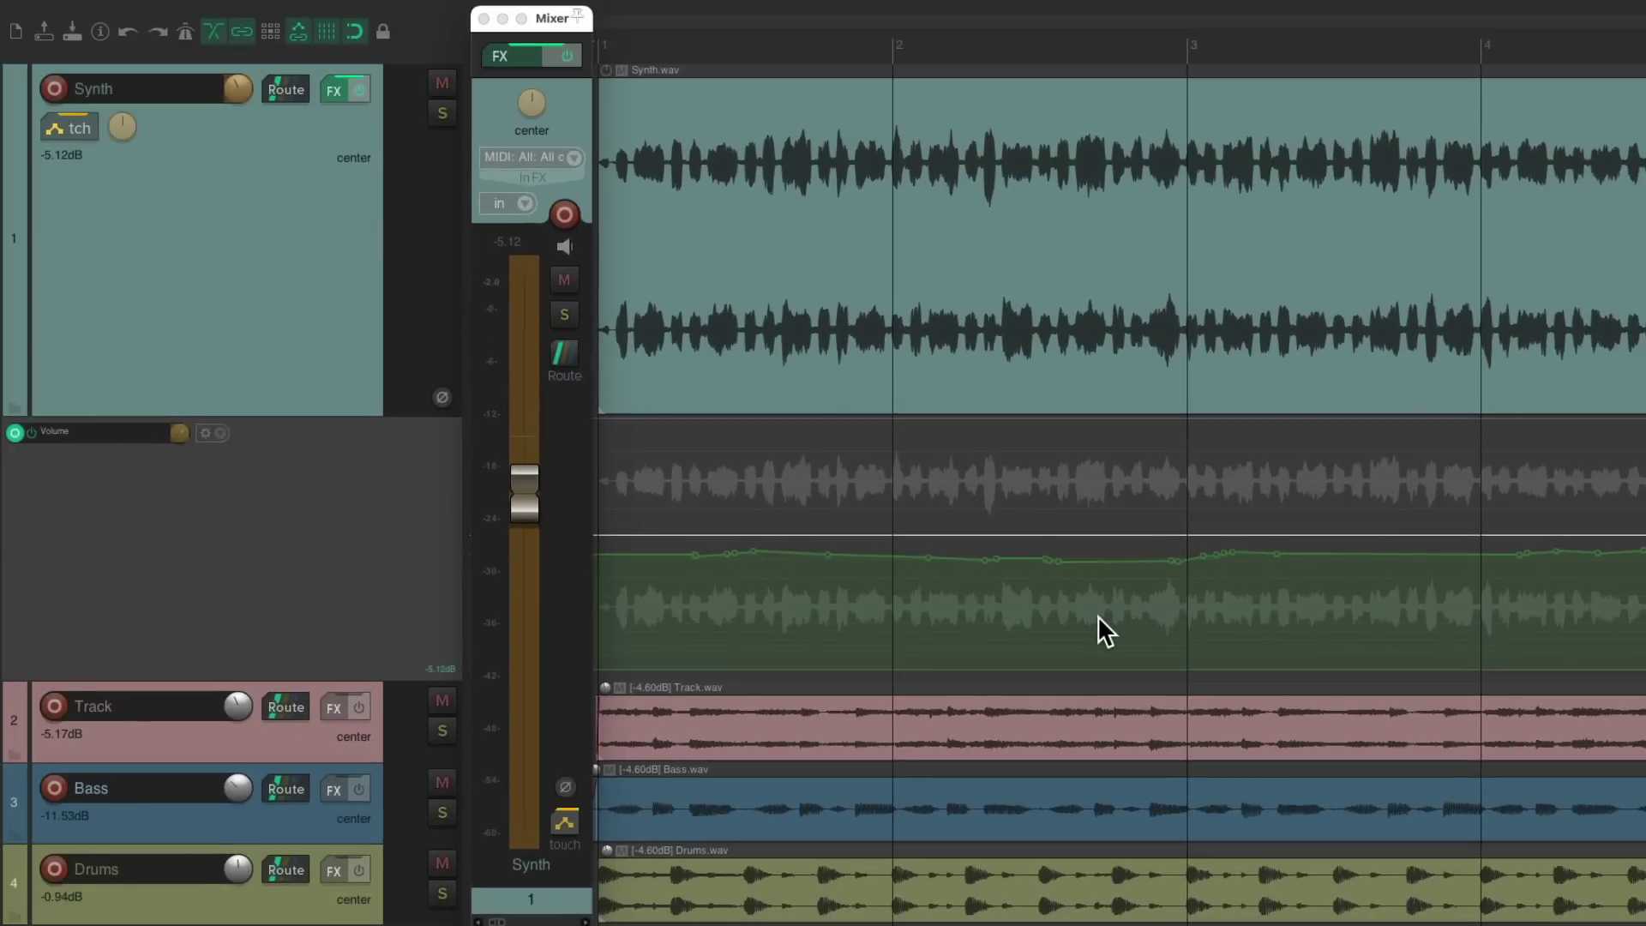
Hide the envelope lanes, set Synth to Write mode and add a pan envelope.
key(ctrl+alt+e)
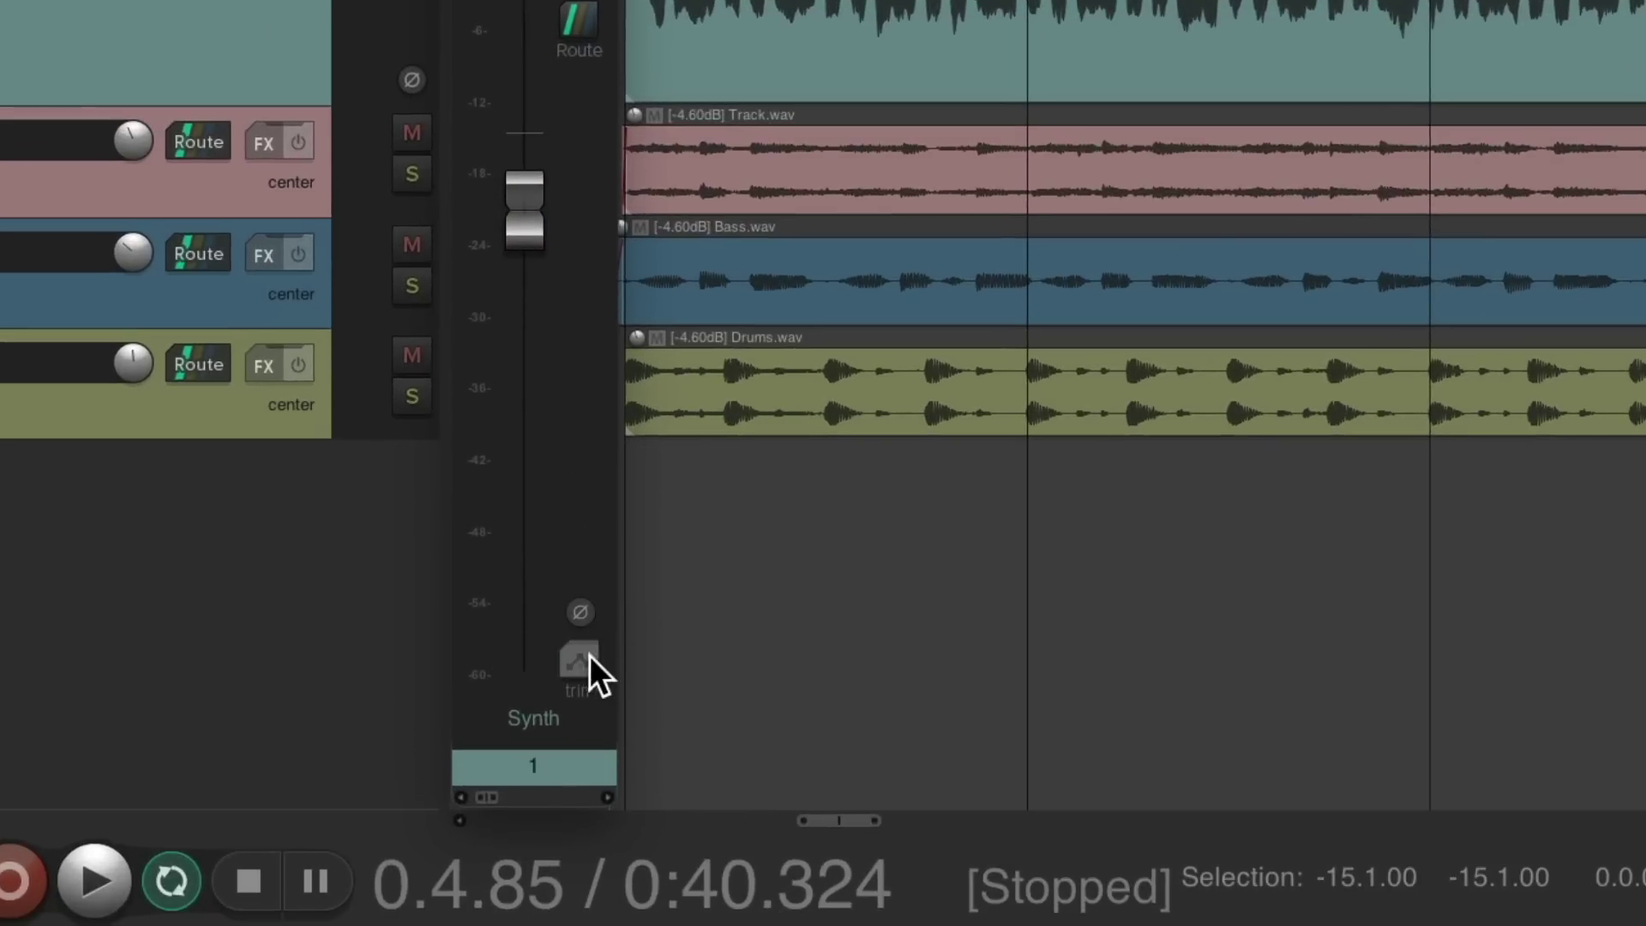
click(565, 825)
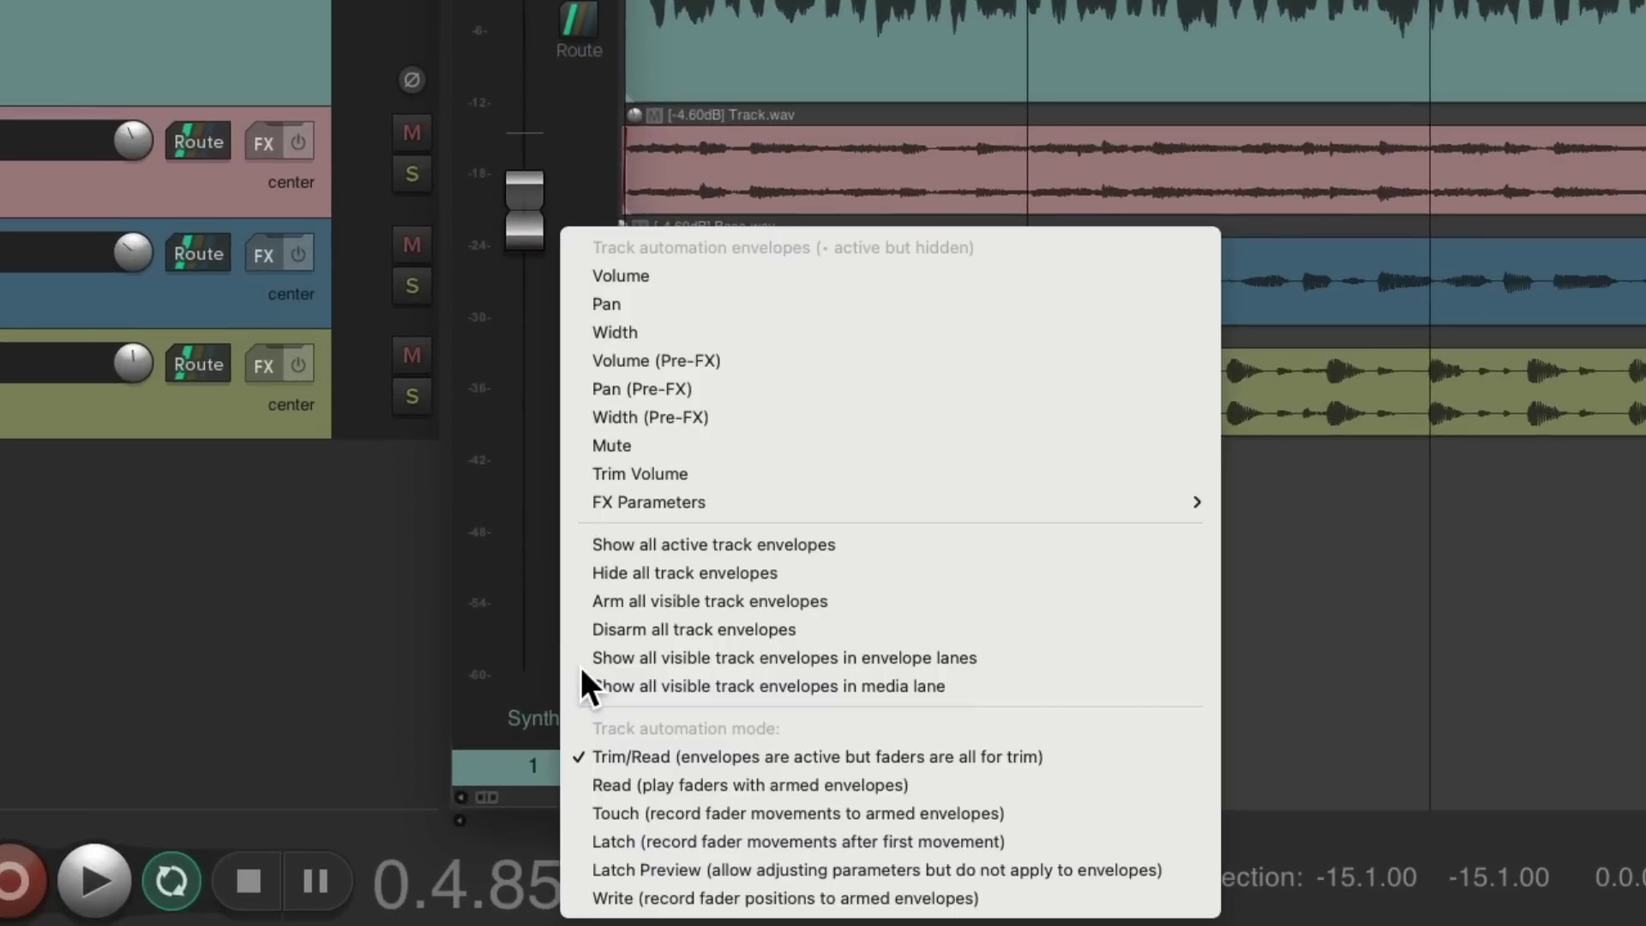
click(576, 896)
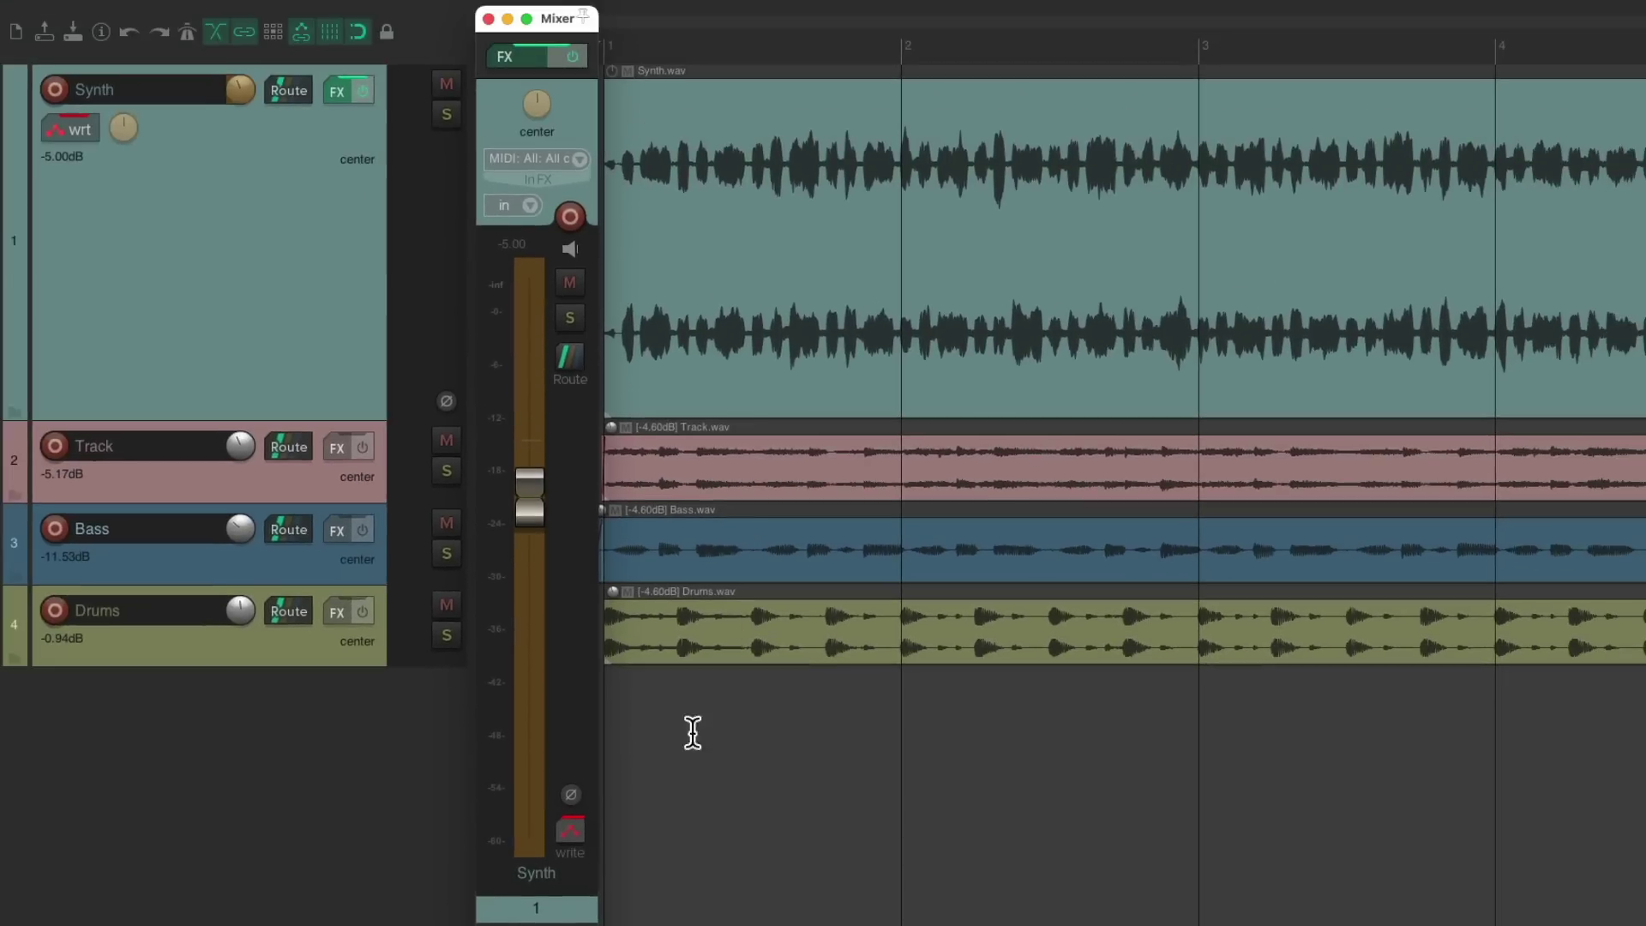
click(538, 105)
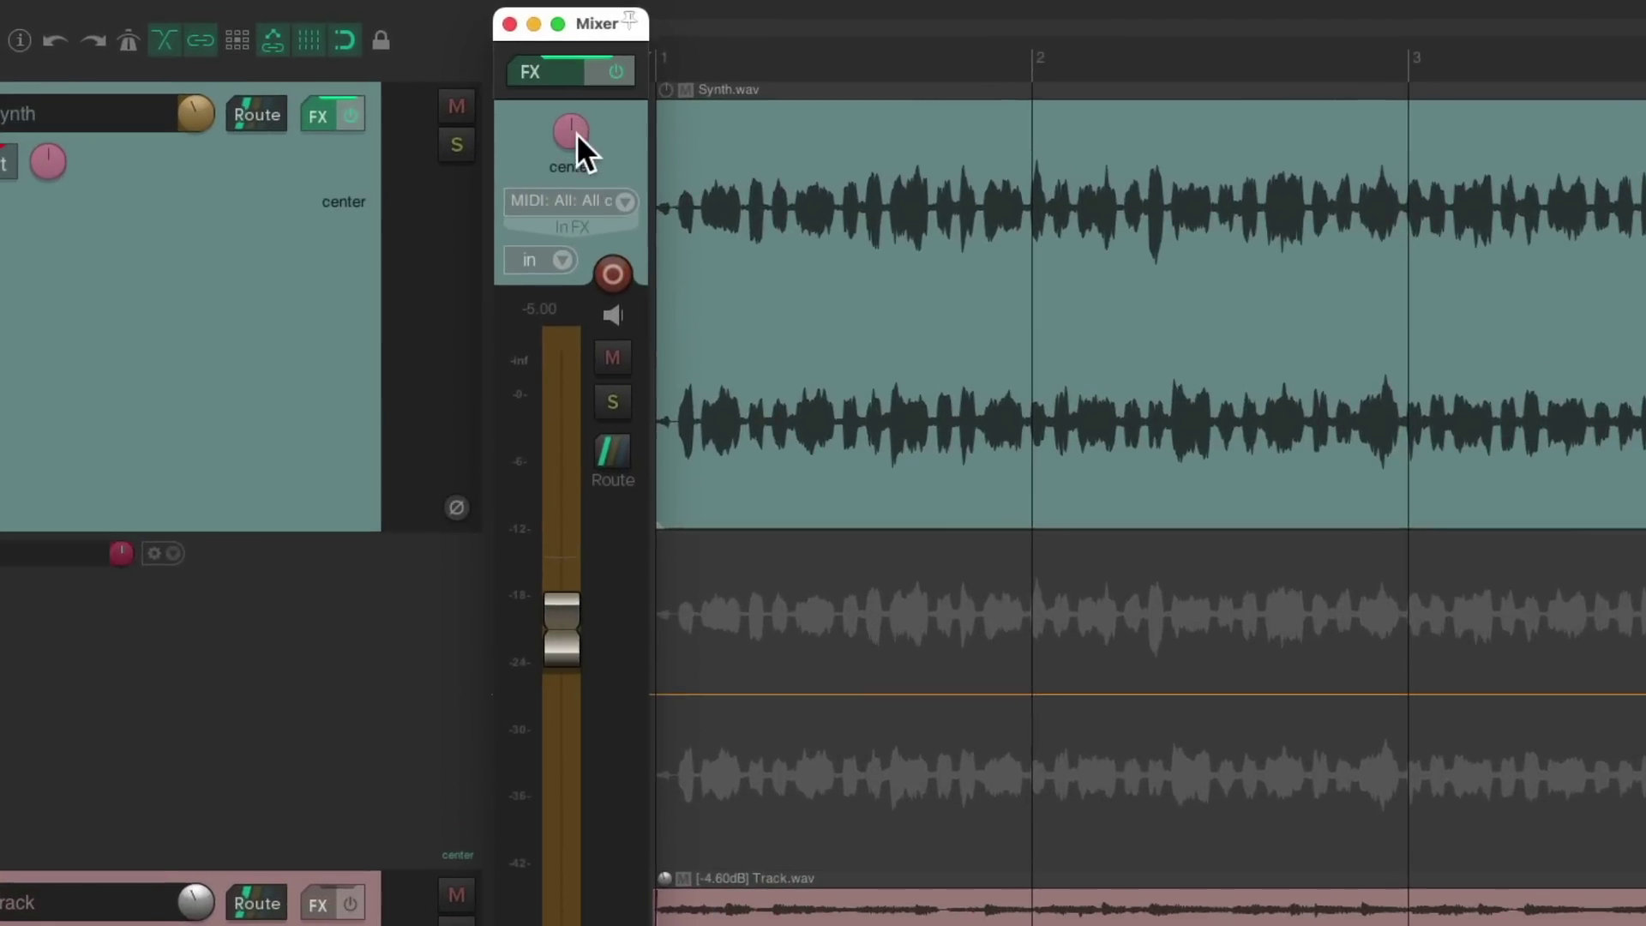
Record the Synth pan sweeping back and forth between left and right during playback.
drag(569, 130, 569, 176)
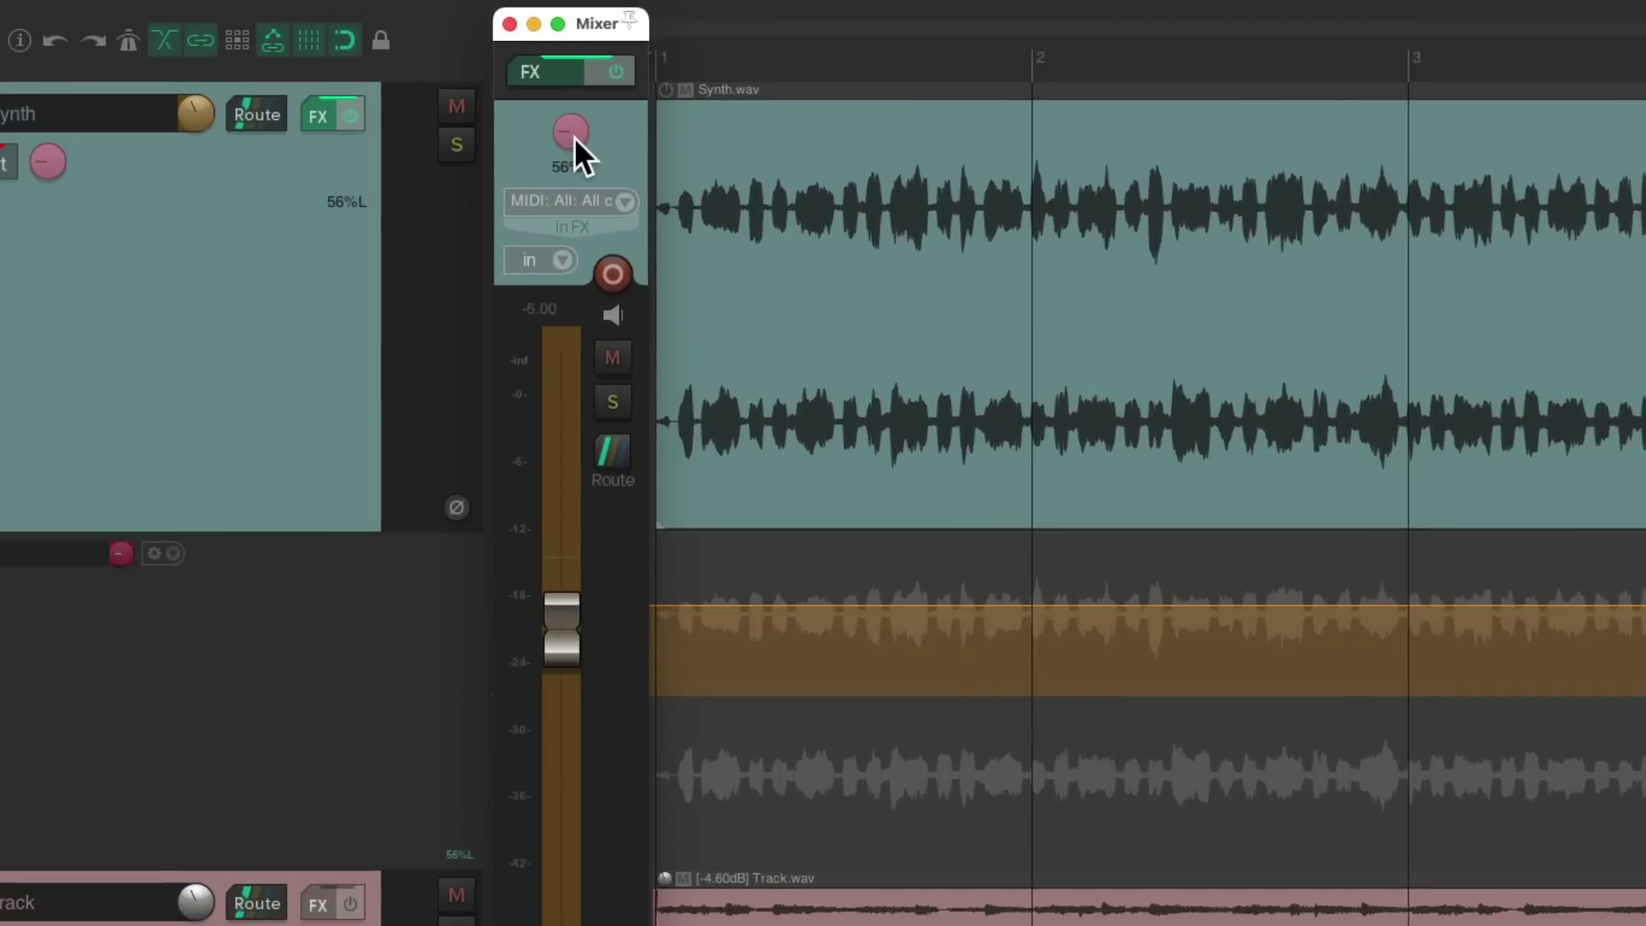
key(space)
mouse_move(573, 137)
mouse_down()
mouse_move(574, 107)
mouse_move(573, 168)
mouse_move(574, 107)
mouse_move(573, 167)
mouse_move(573, 118)
mouse_move(531, 138)
mouse_move(533, 106)
mouse_up()
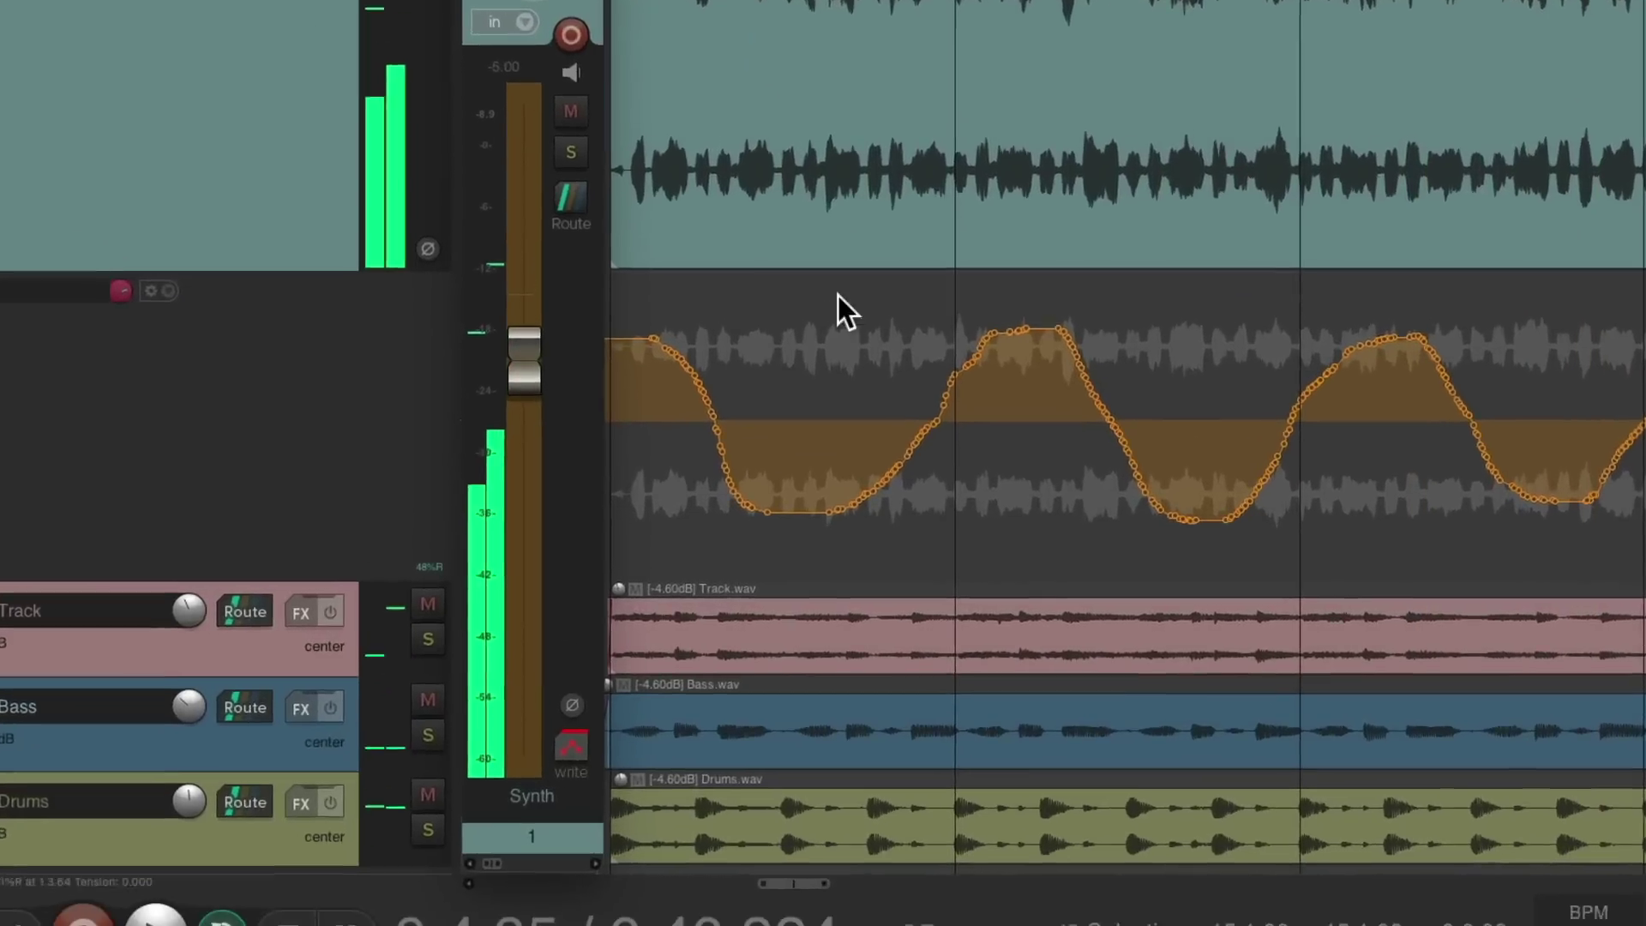
Set Synth to Touch mode and play back the recorded left-right pan swings.
click(572, 746)
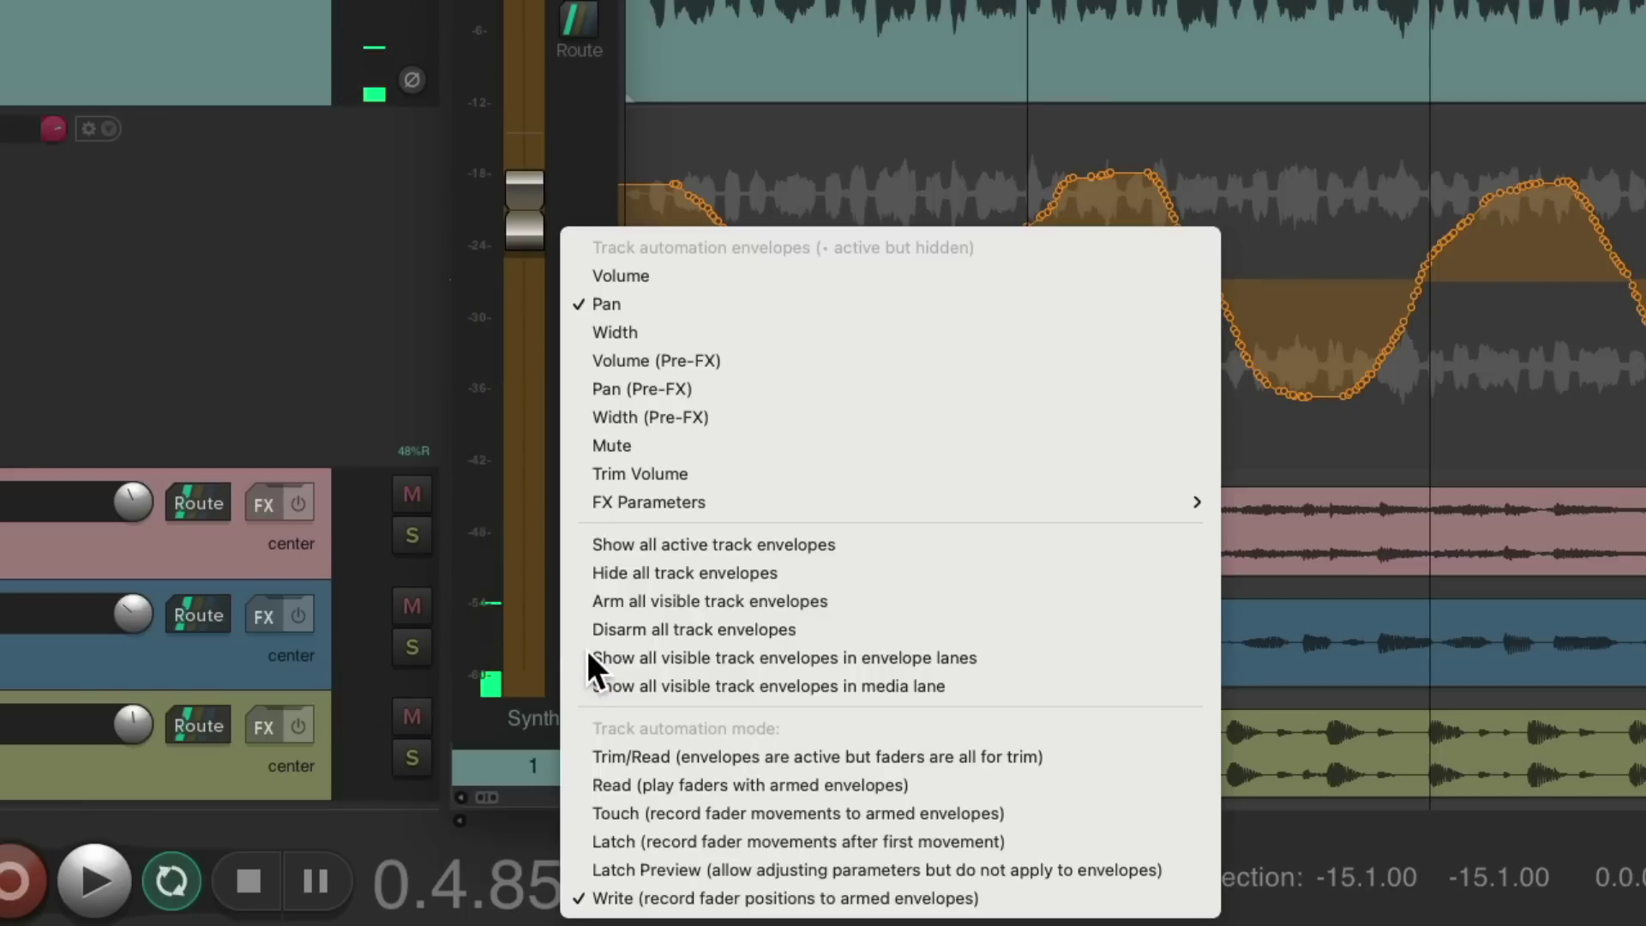
click(584, 808)
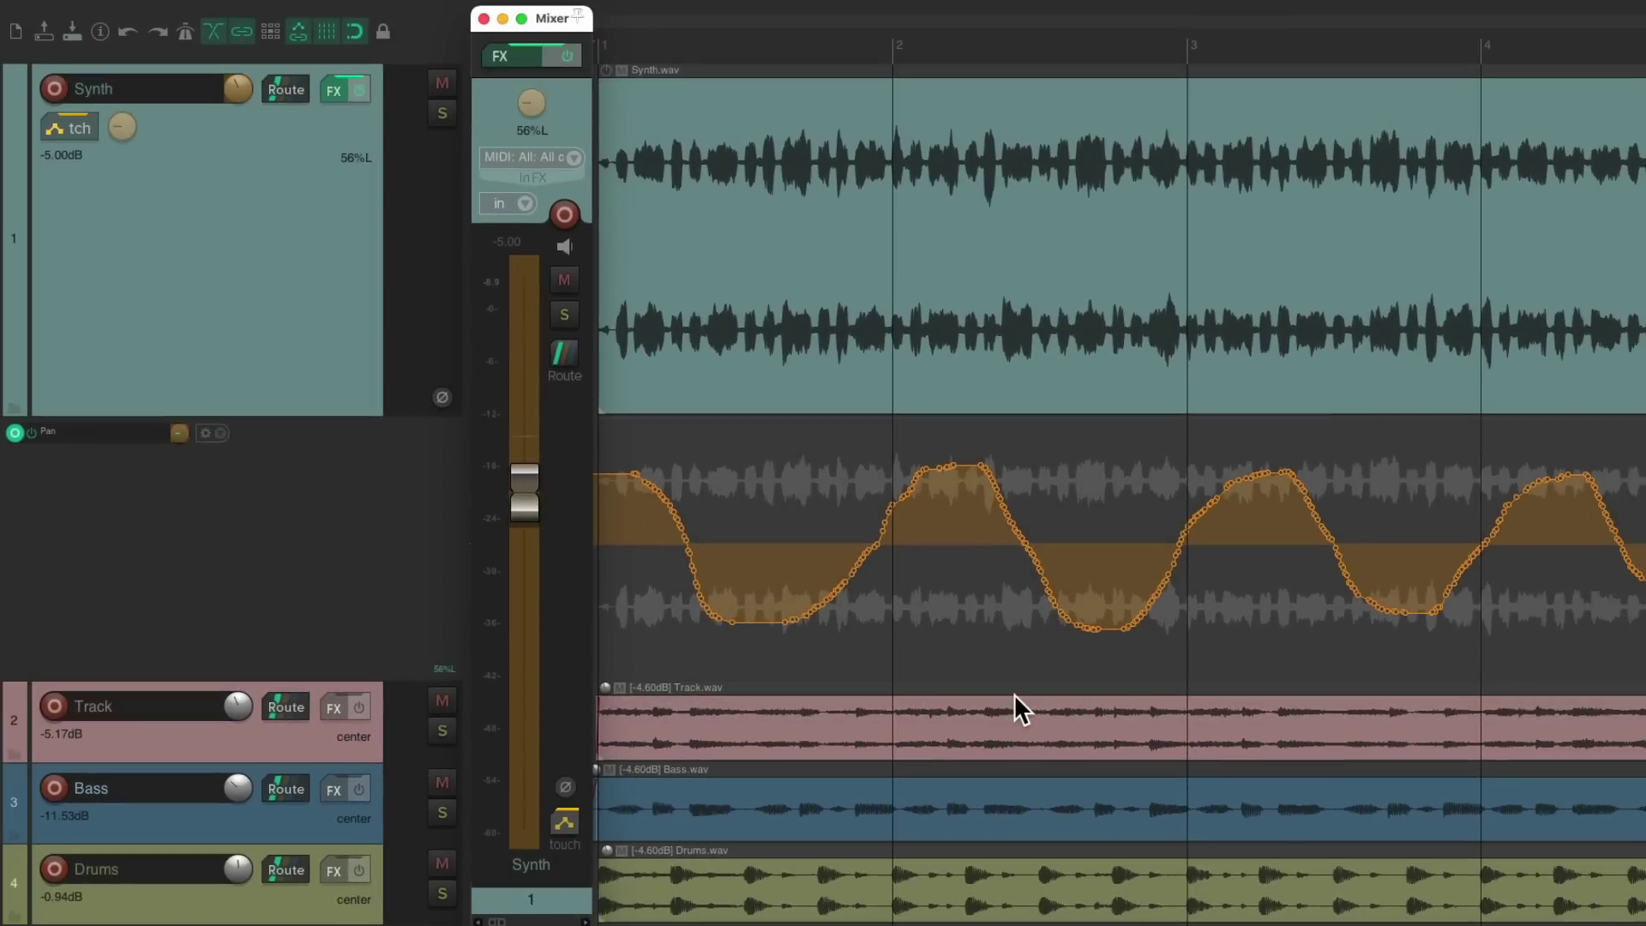
key(space)
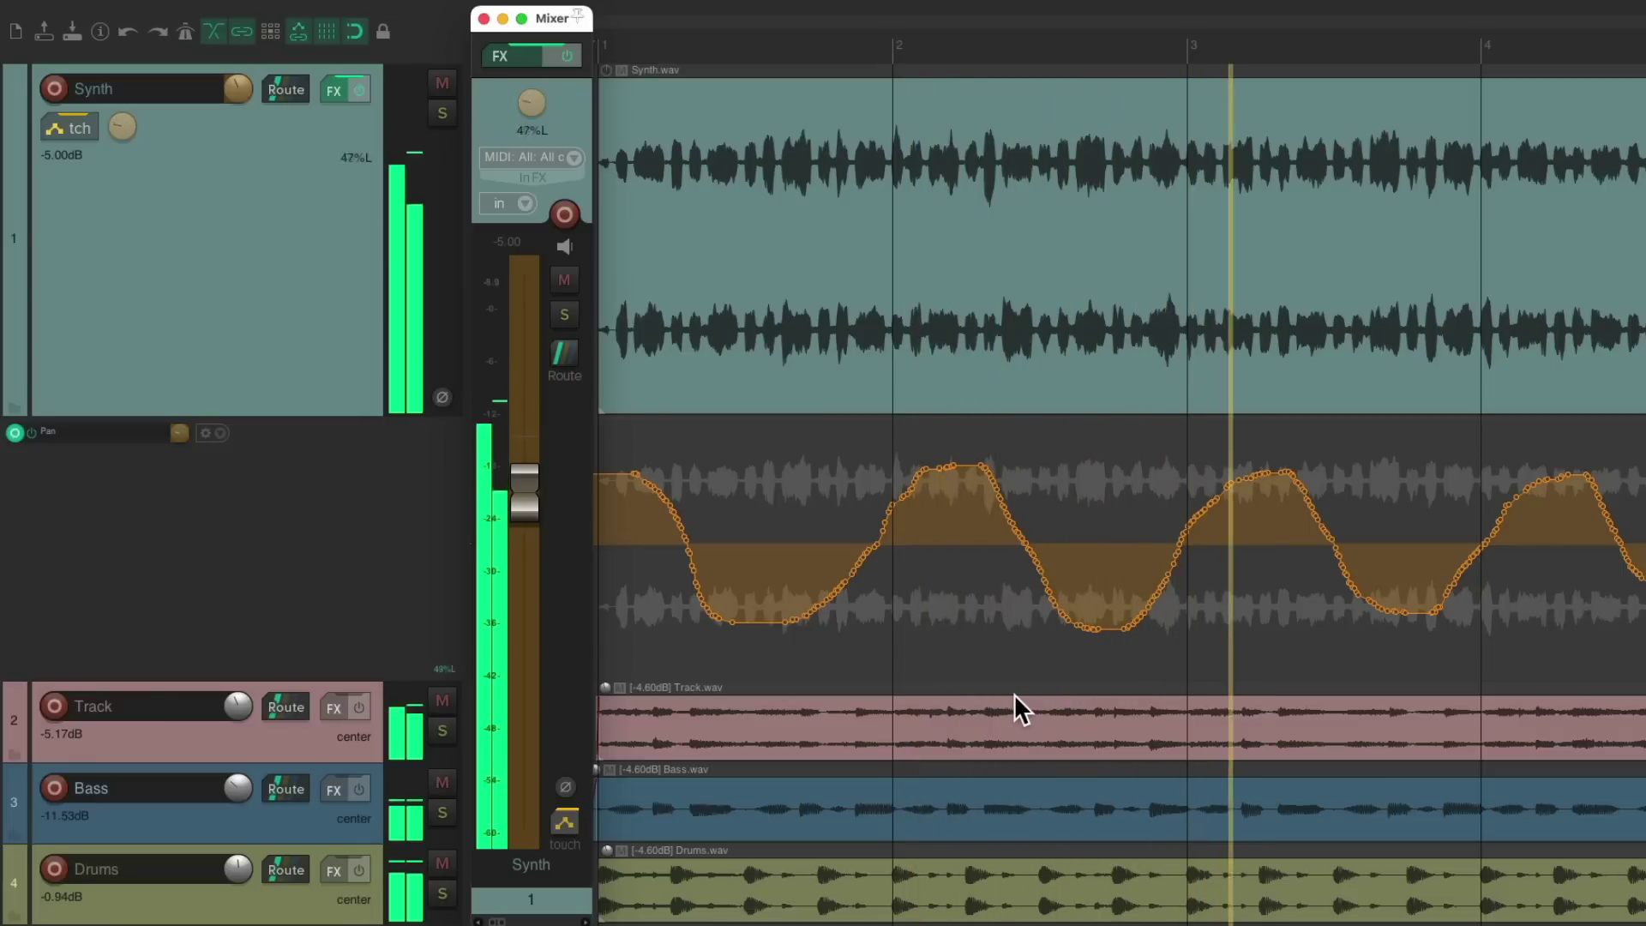
key(space)
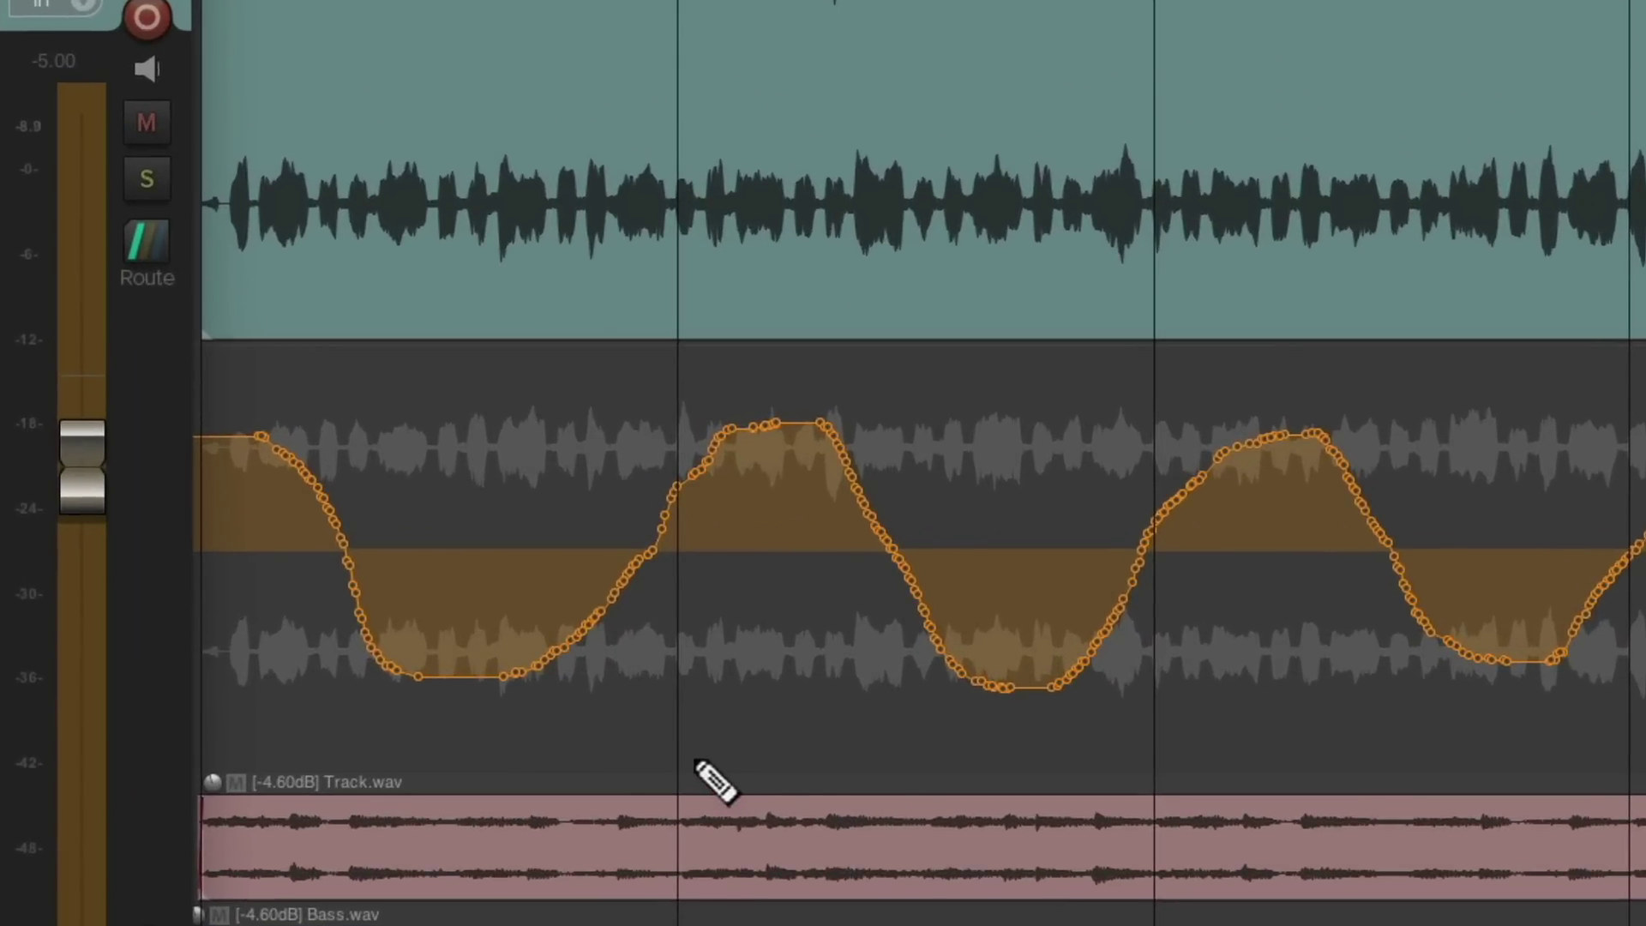
Create a pan automation item over bar 2 with baseline 0 and amplitude 131.
drag(697, 762, 1159, 775)
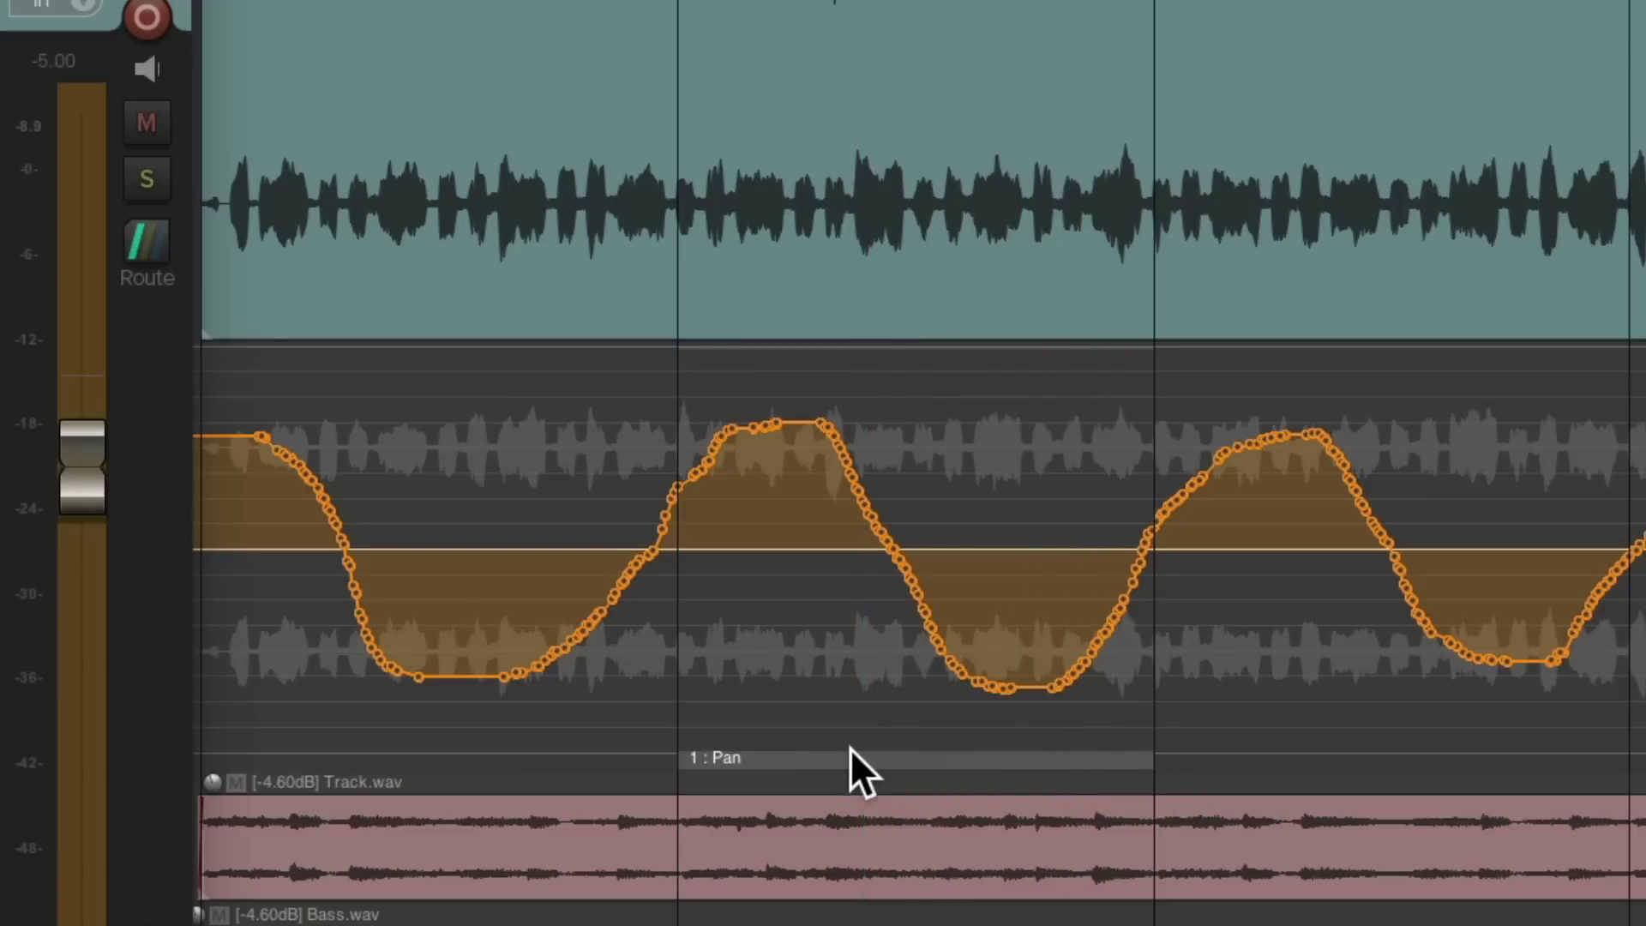
double_click(831, 759)
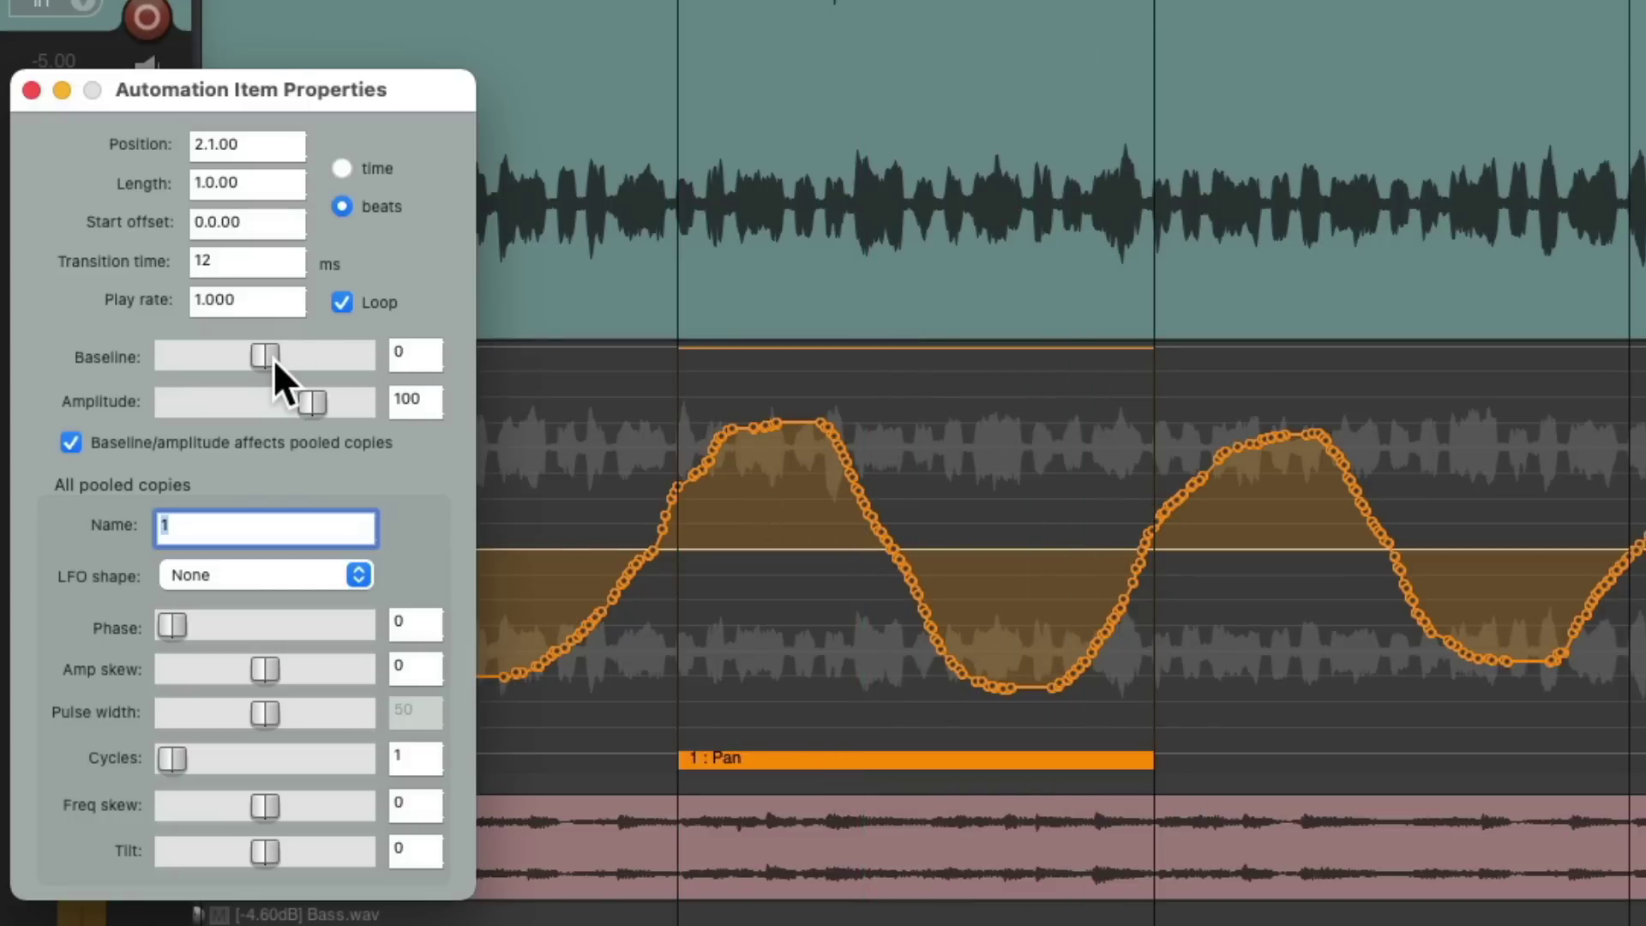
drag(261, 356, 225, 355)
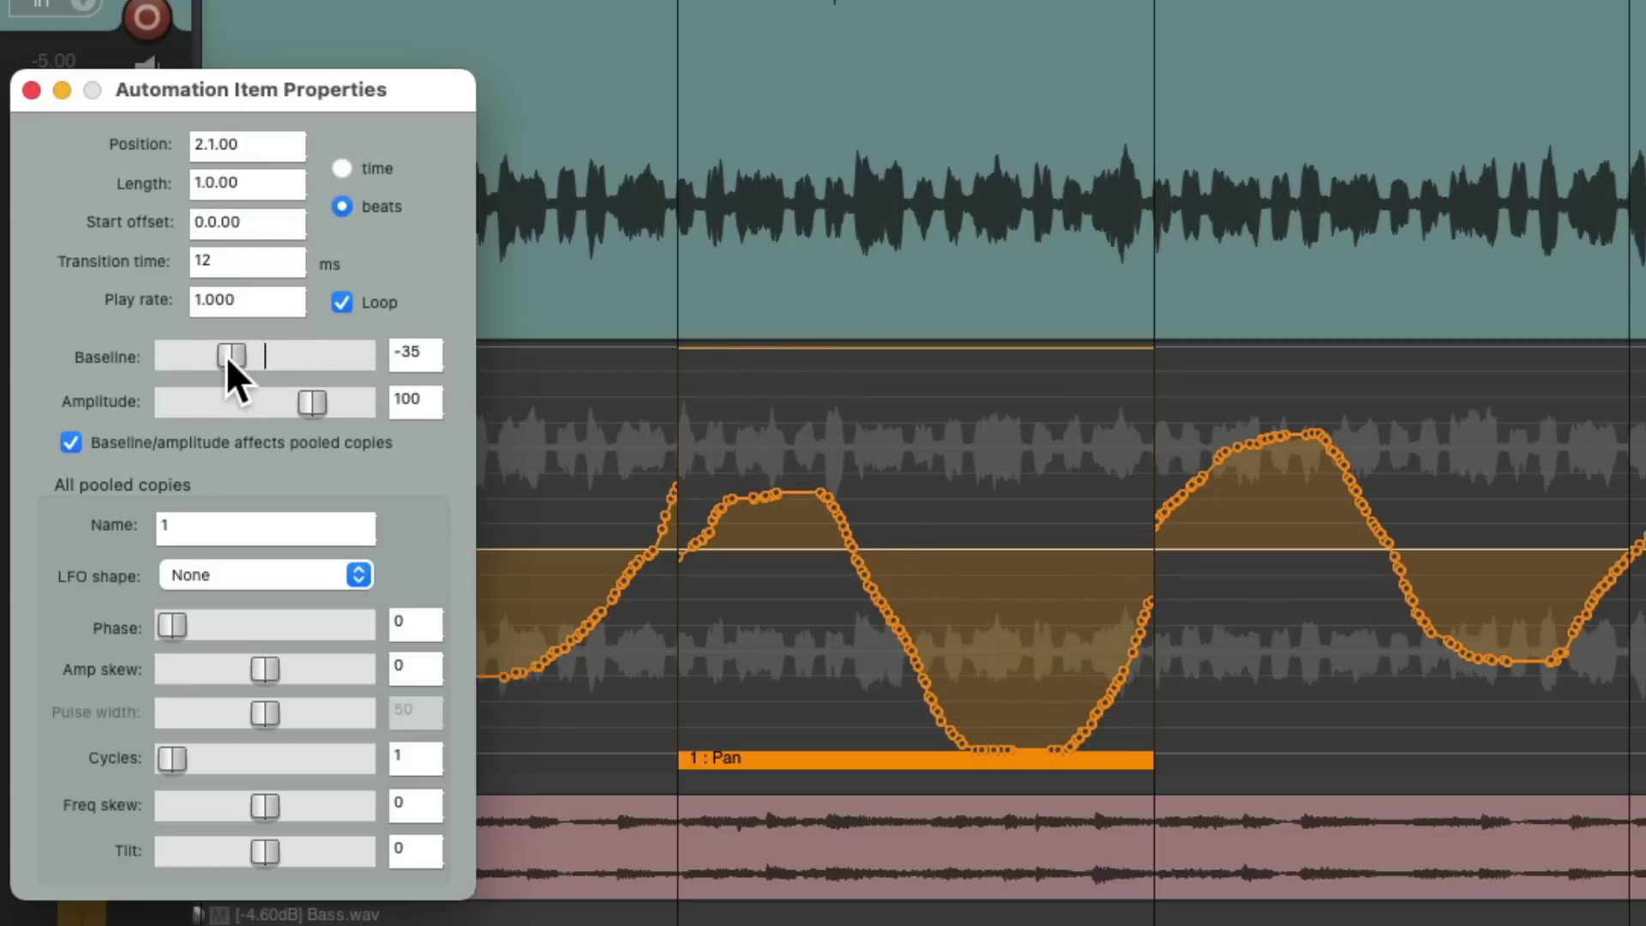
double_click(229, 352)
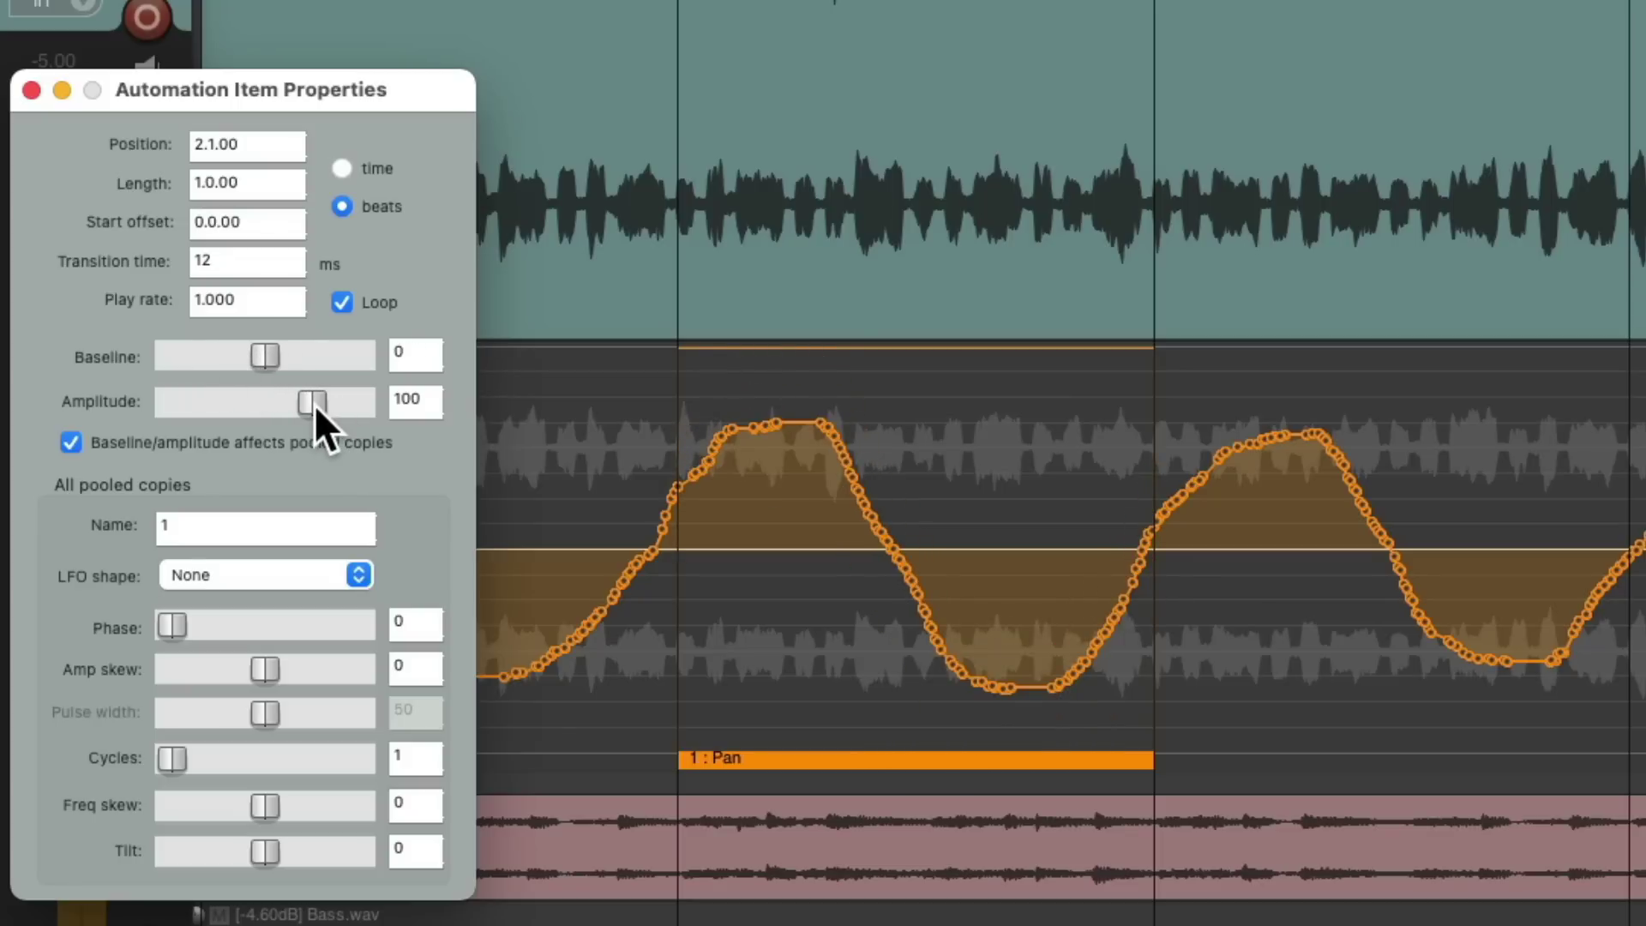
mouse_move(313, 404)
mouse_down()
mouse_move(279, 404)
mouse_move(332, 409)
mouse_up()
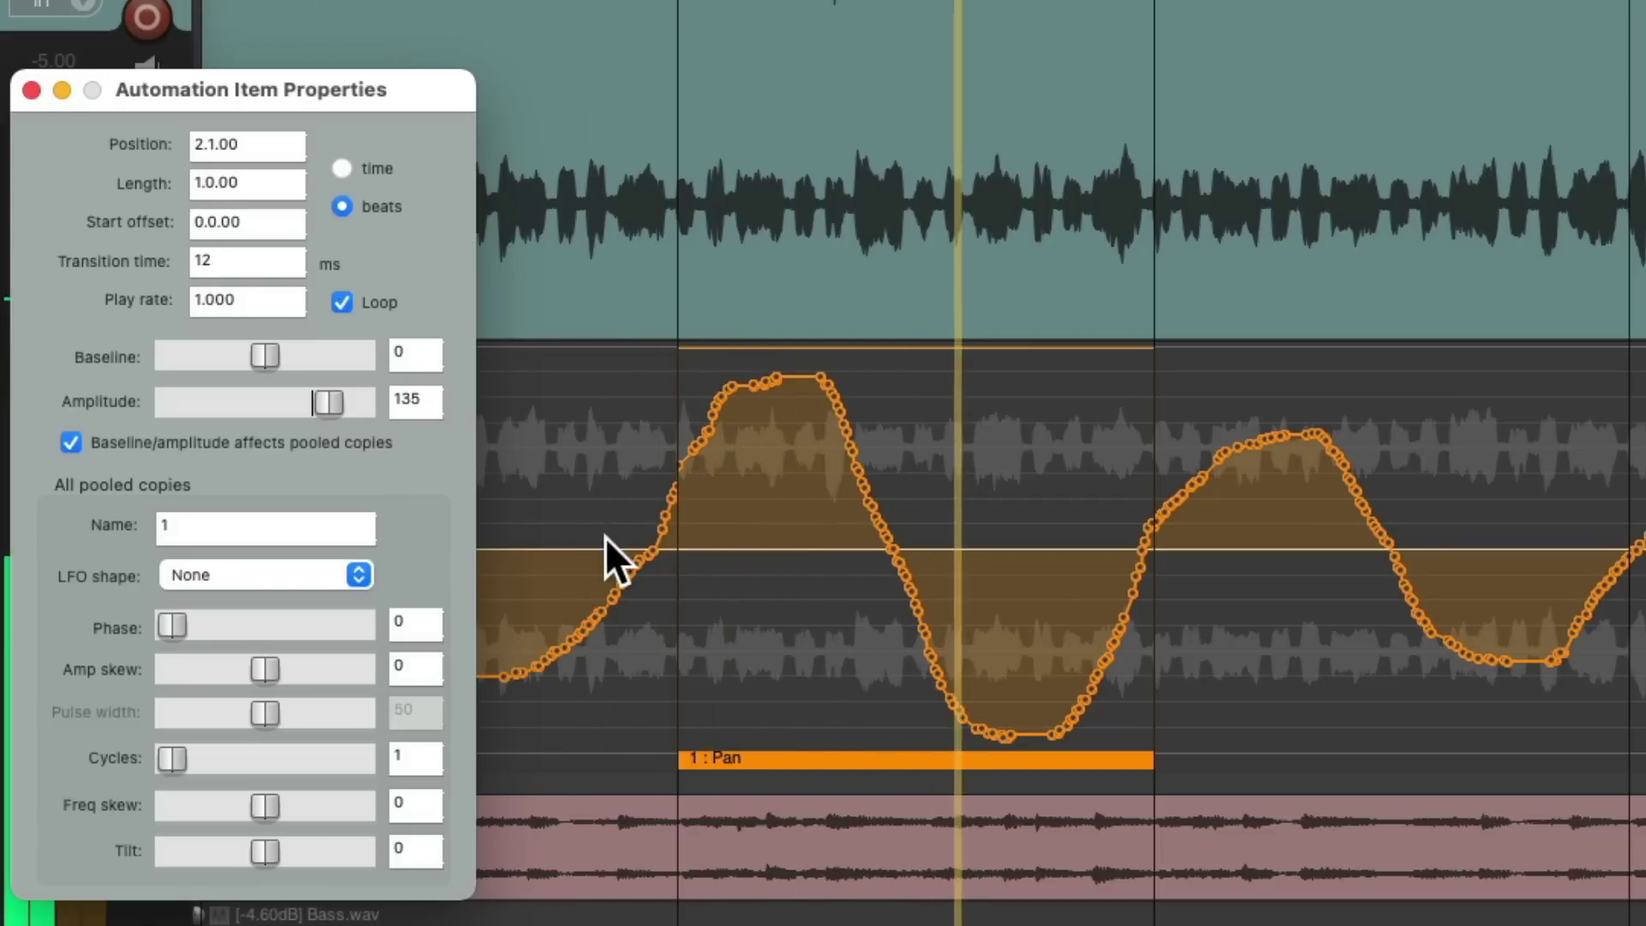
drag(333, 404, 332, 408)
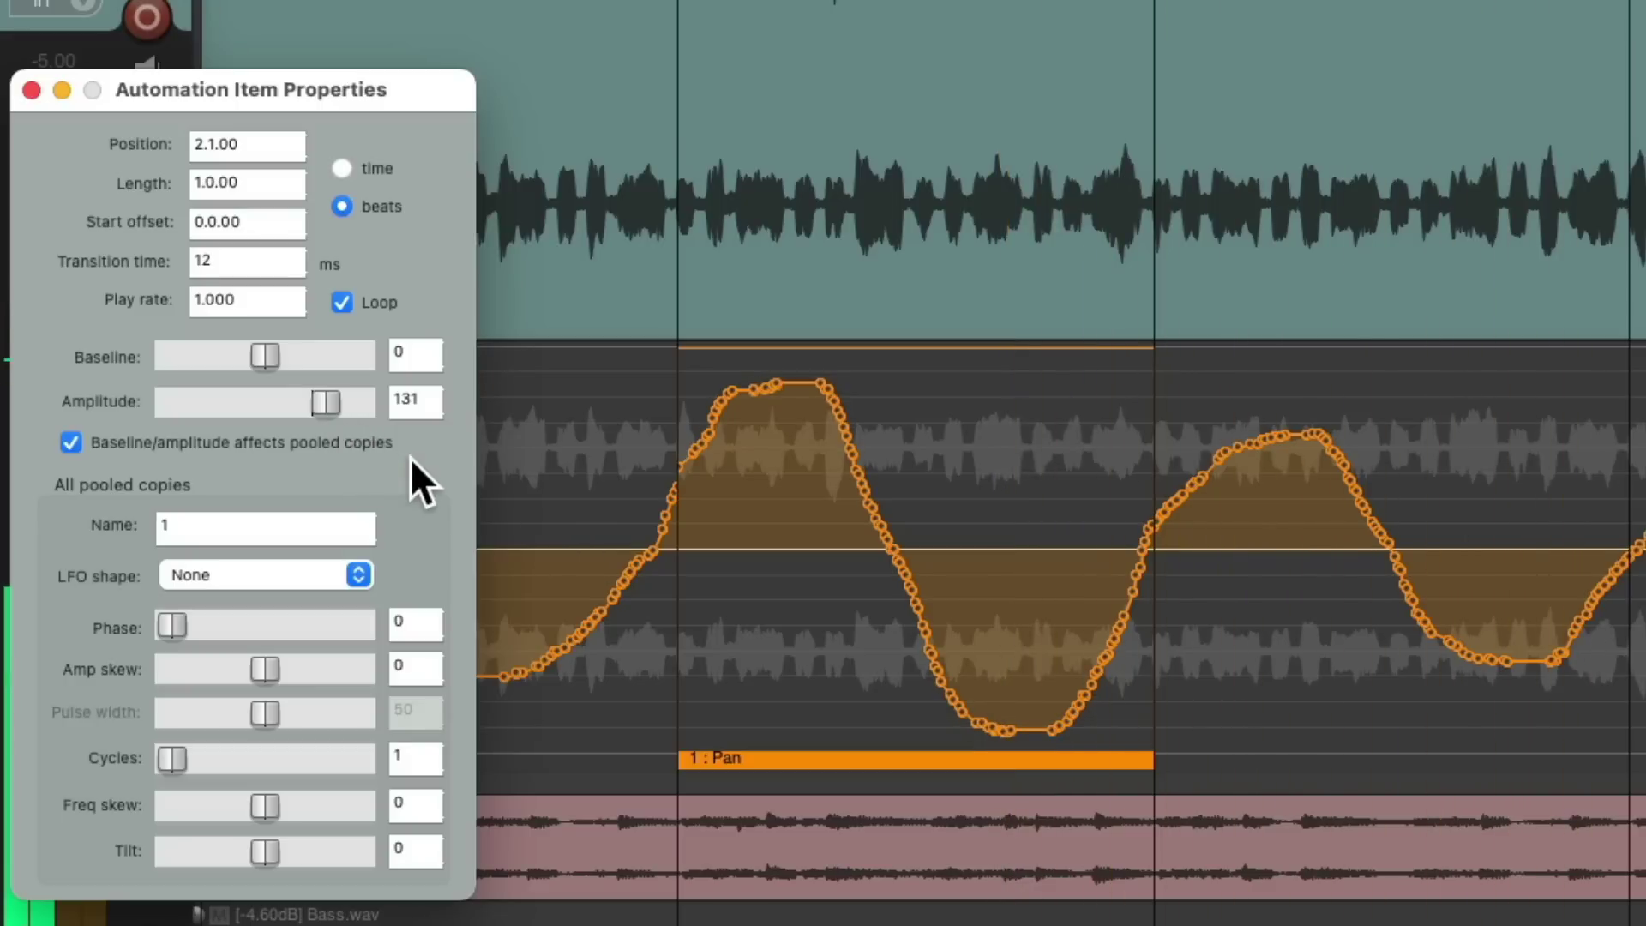
Delete the 1 : Pan automation item while preserving its points in the Pan envelope.
key(Escape)
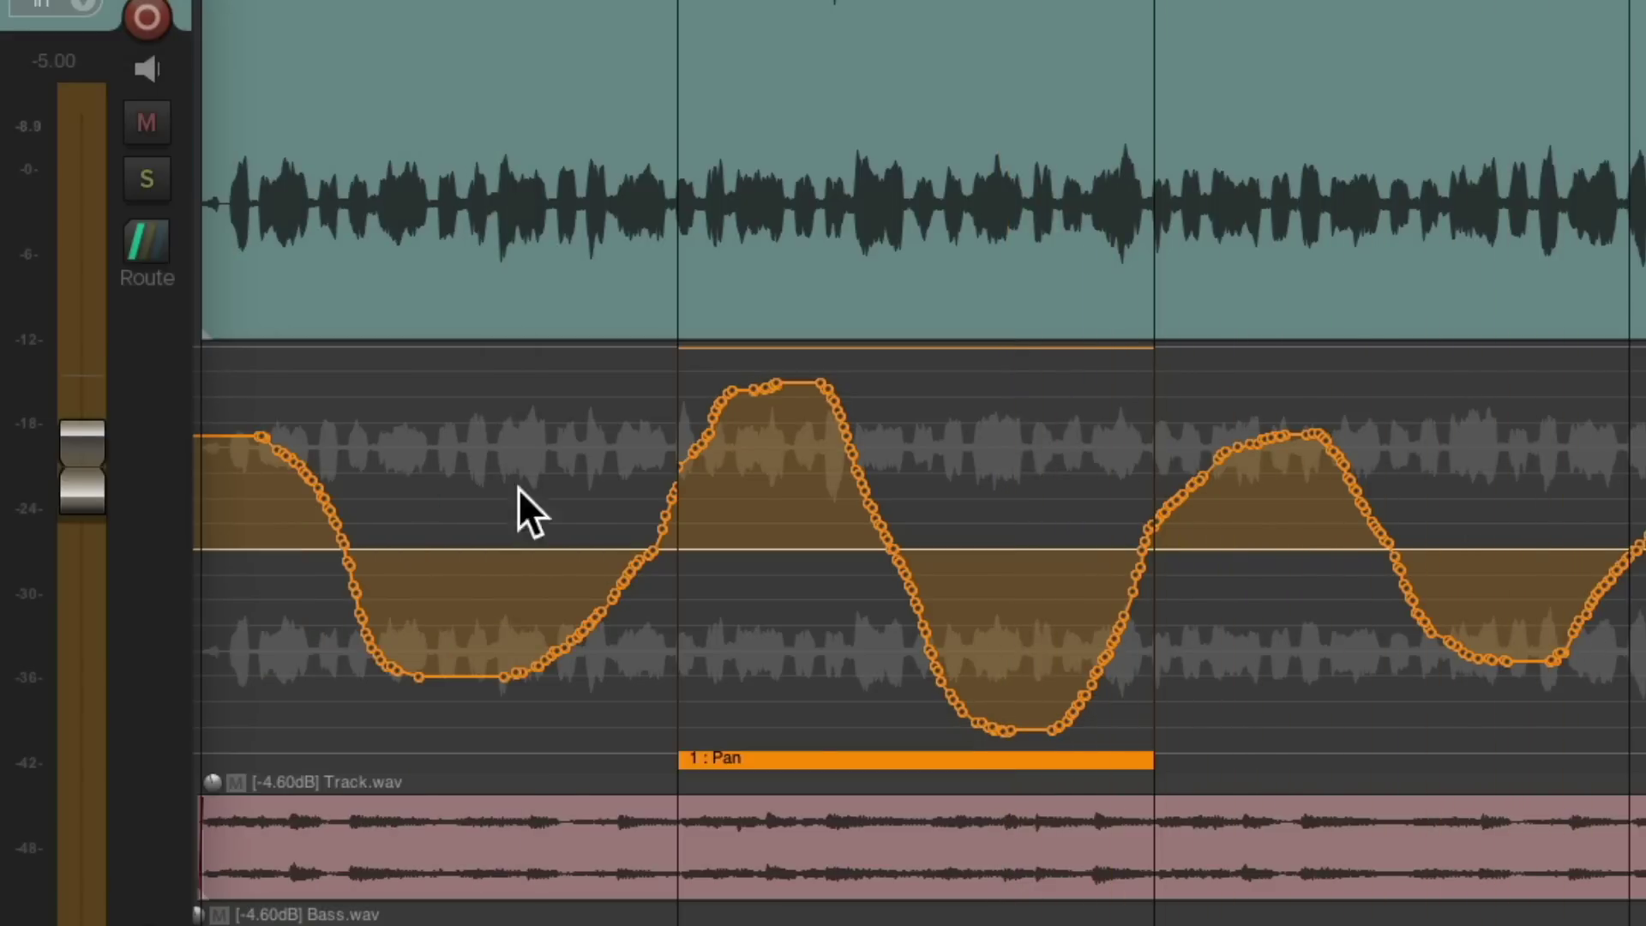
right_click(807, 760)
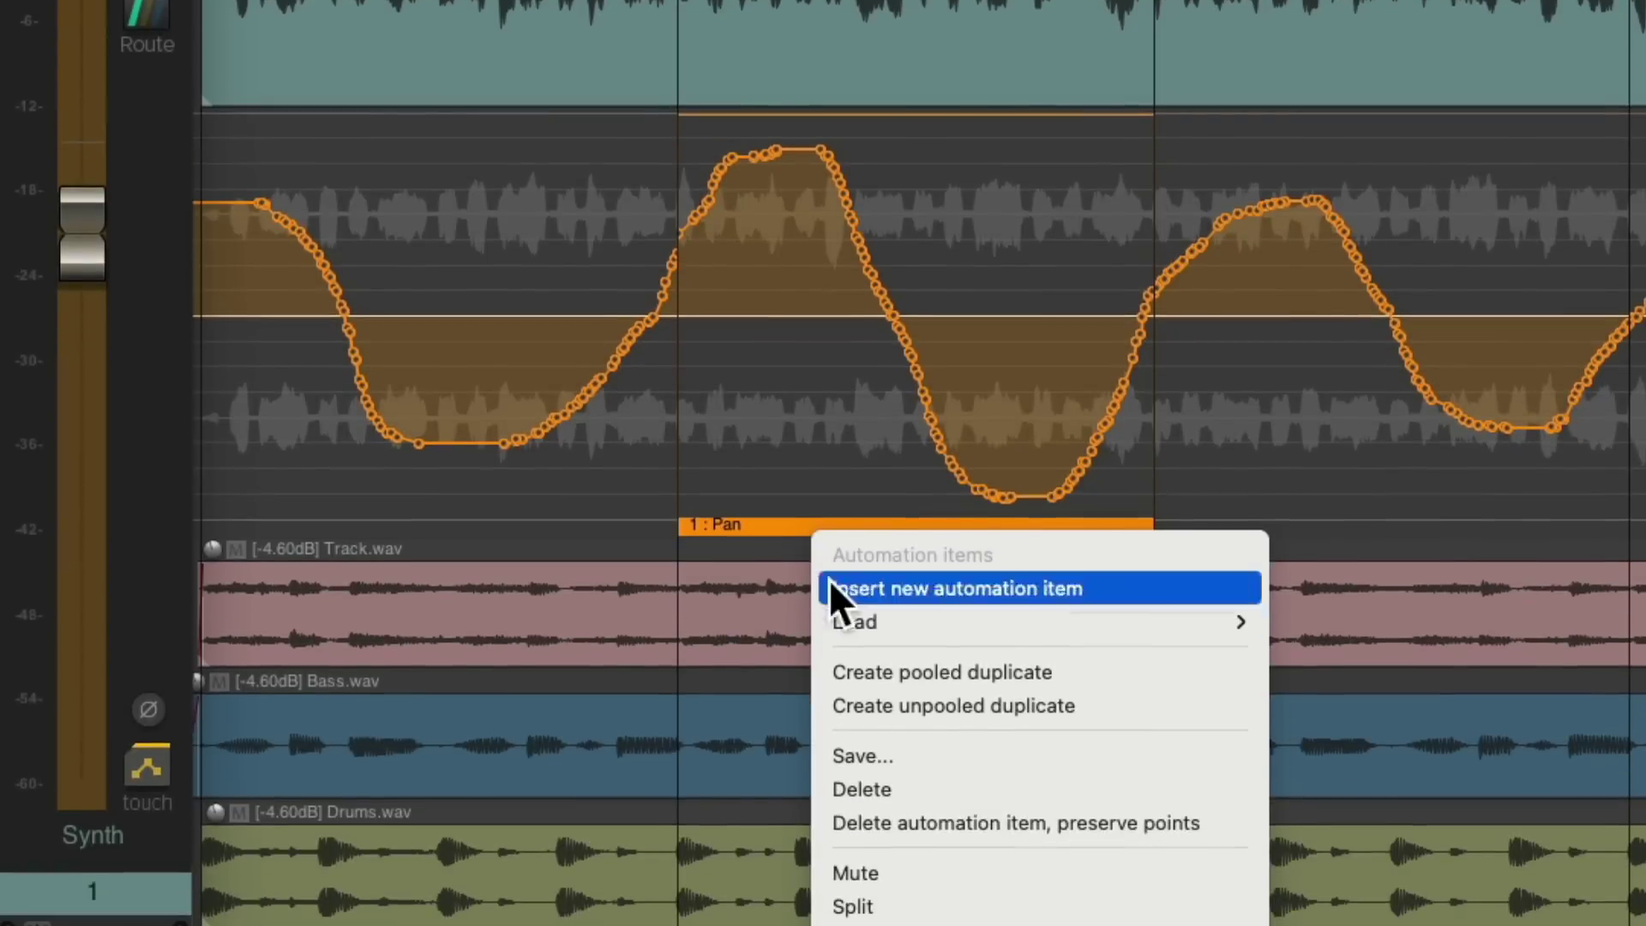
click(834, 823)
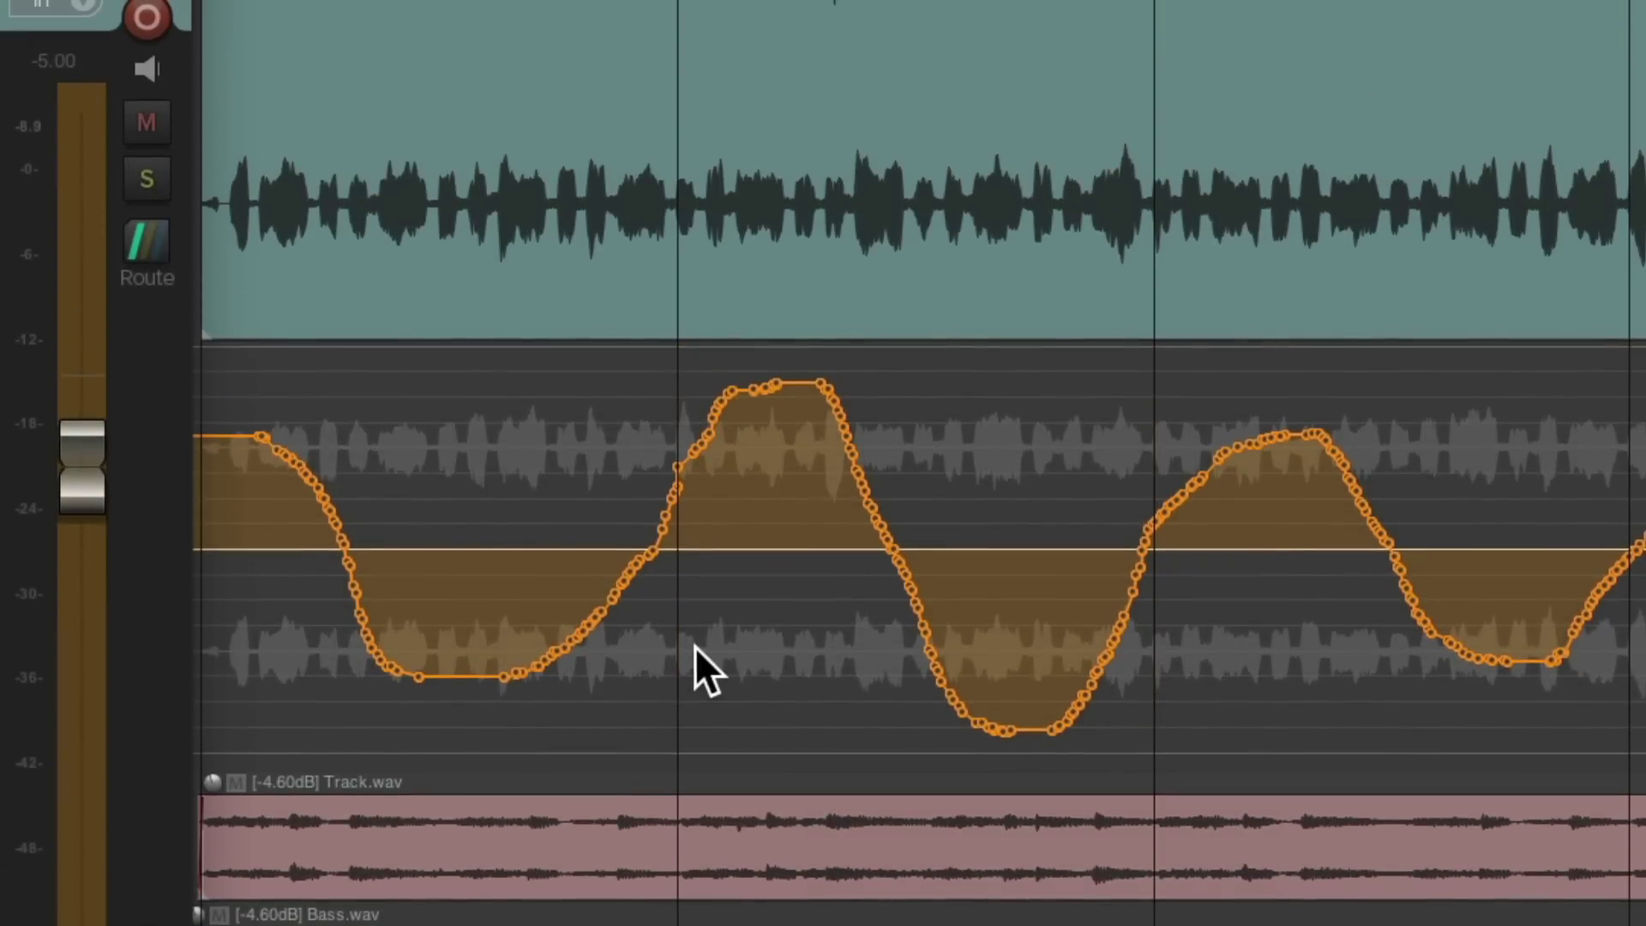
Remove the extra Pan envelope points at the junction and play the Synth track back.
scroll(696, 651, up, 3)
scroll(694, 642, up, 3)
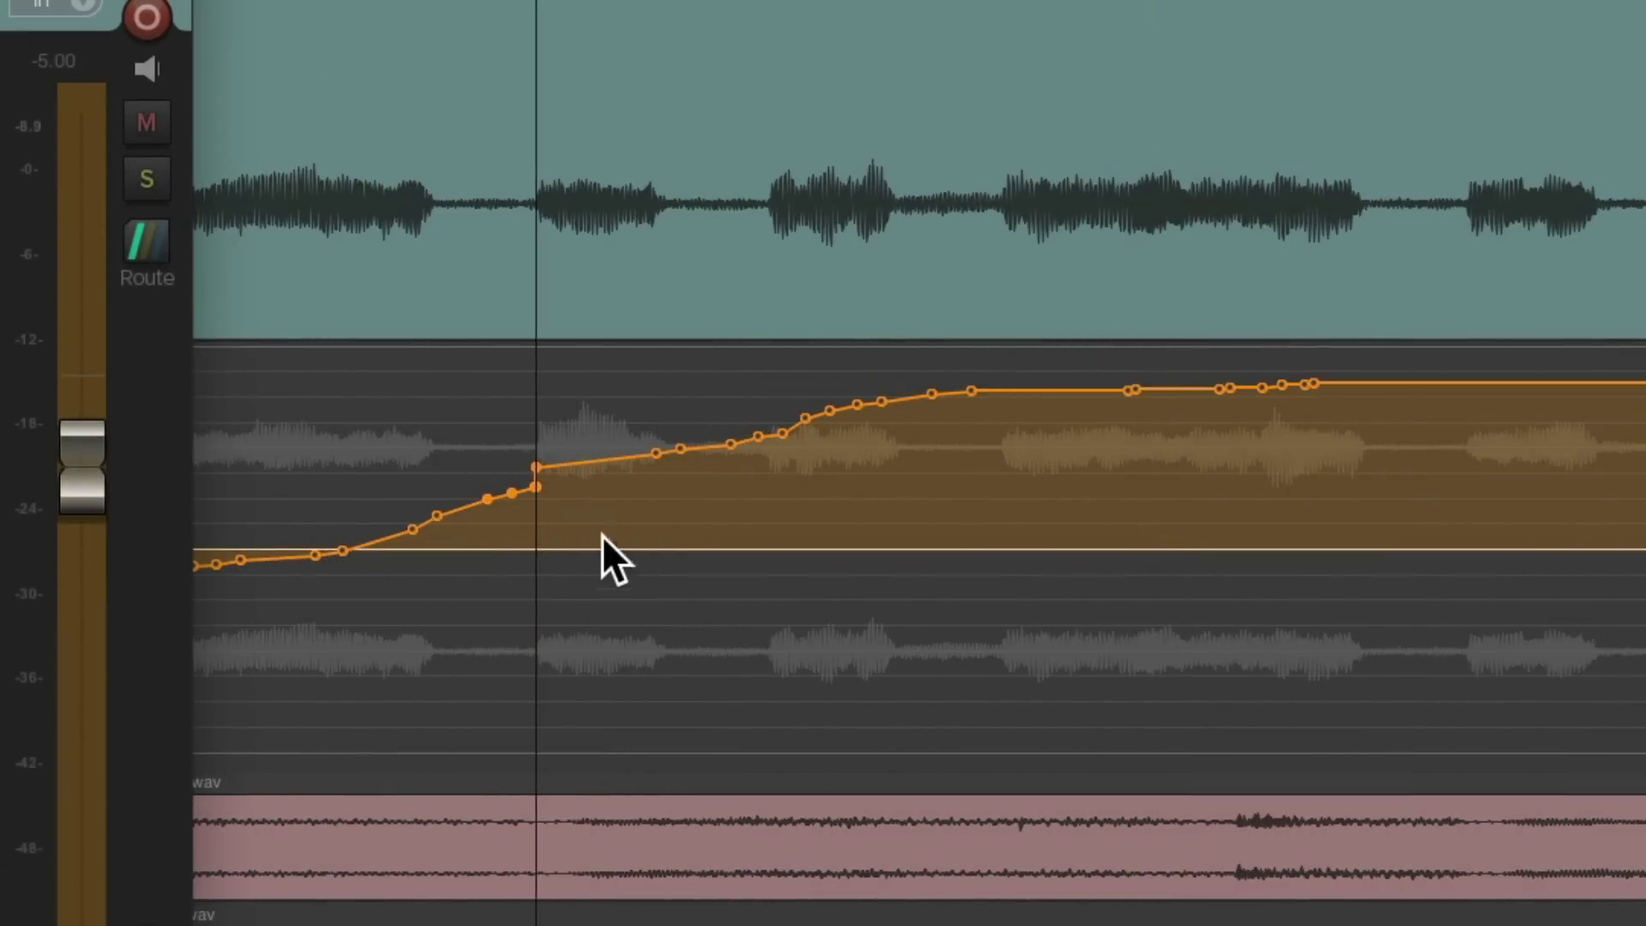
scroll(598, 547, down, 5)
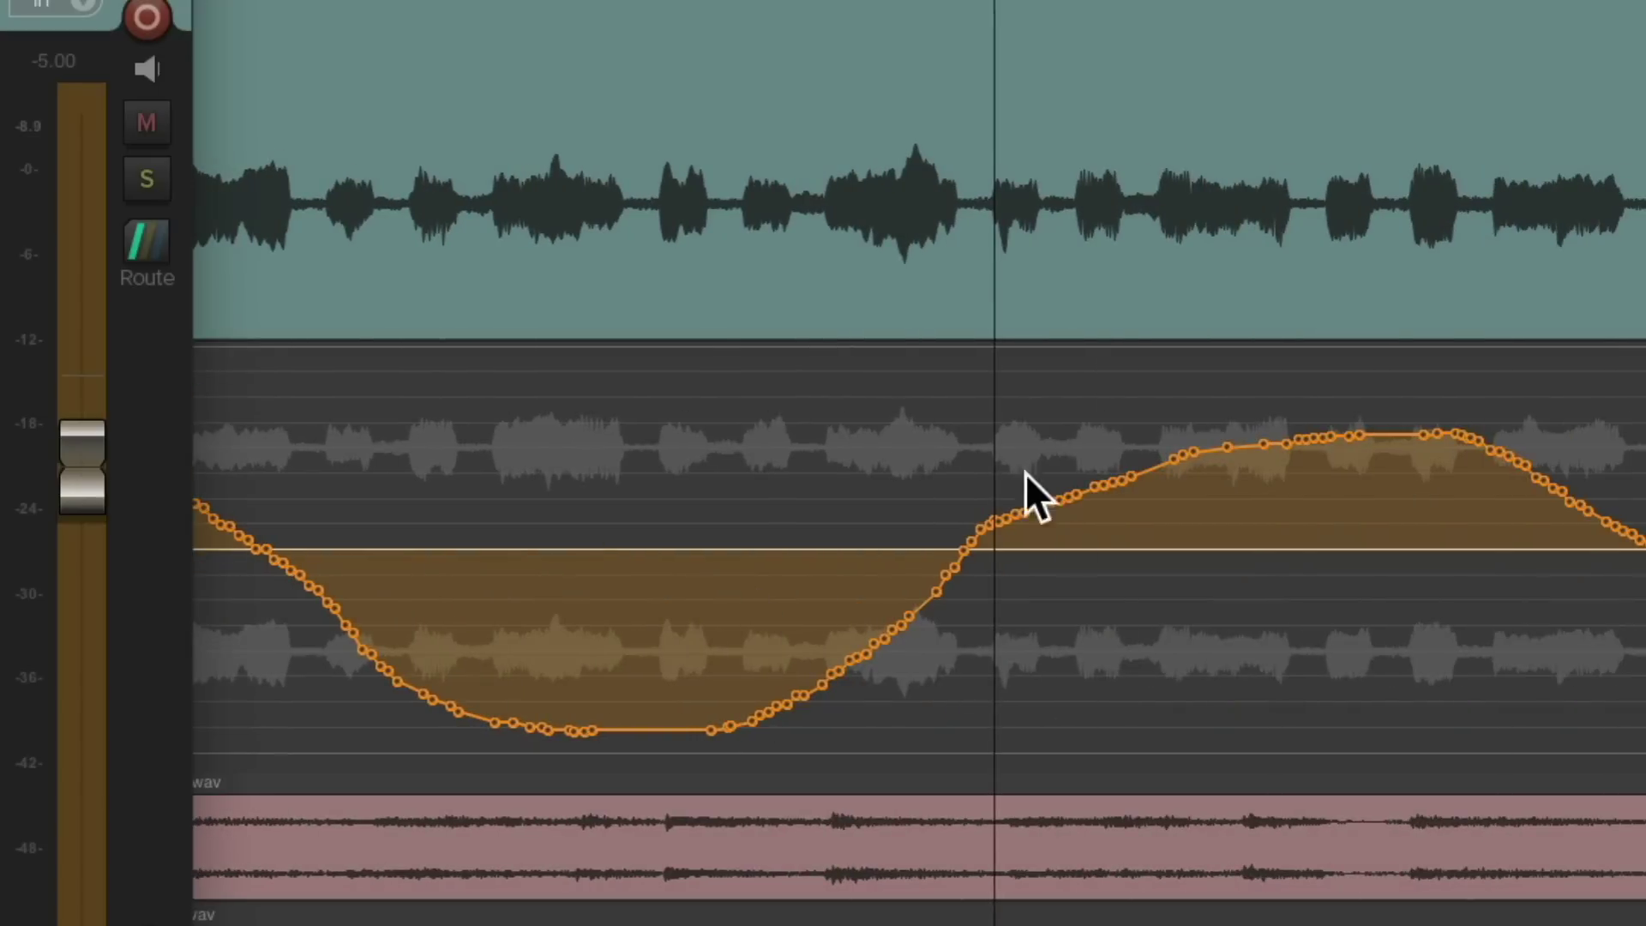
drag(938, 471, 1034, 583)
key(Delete)
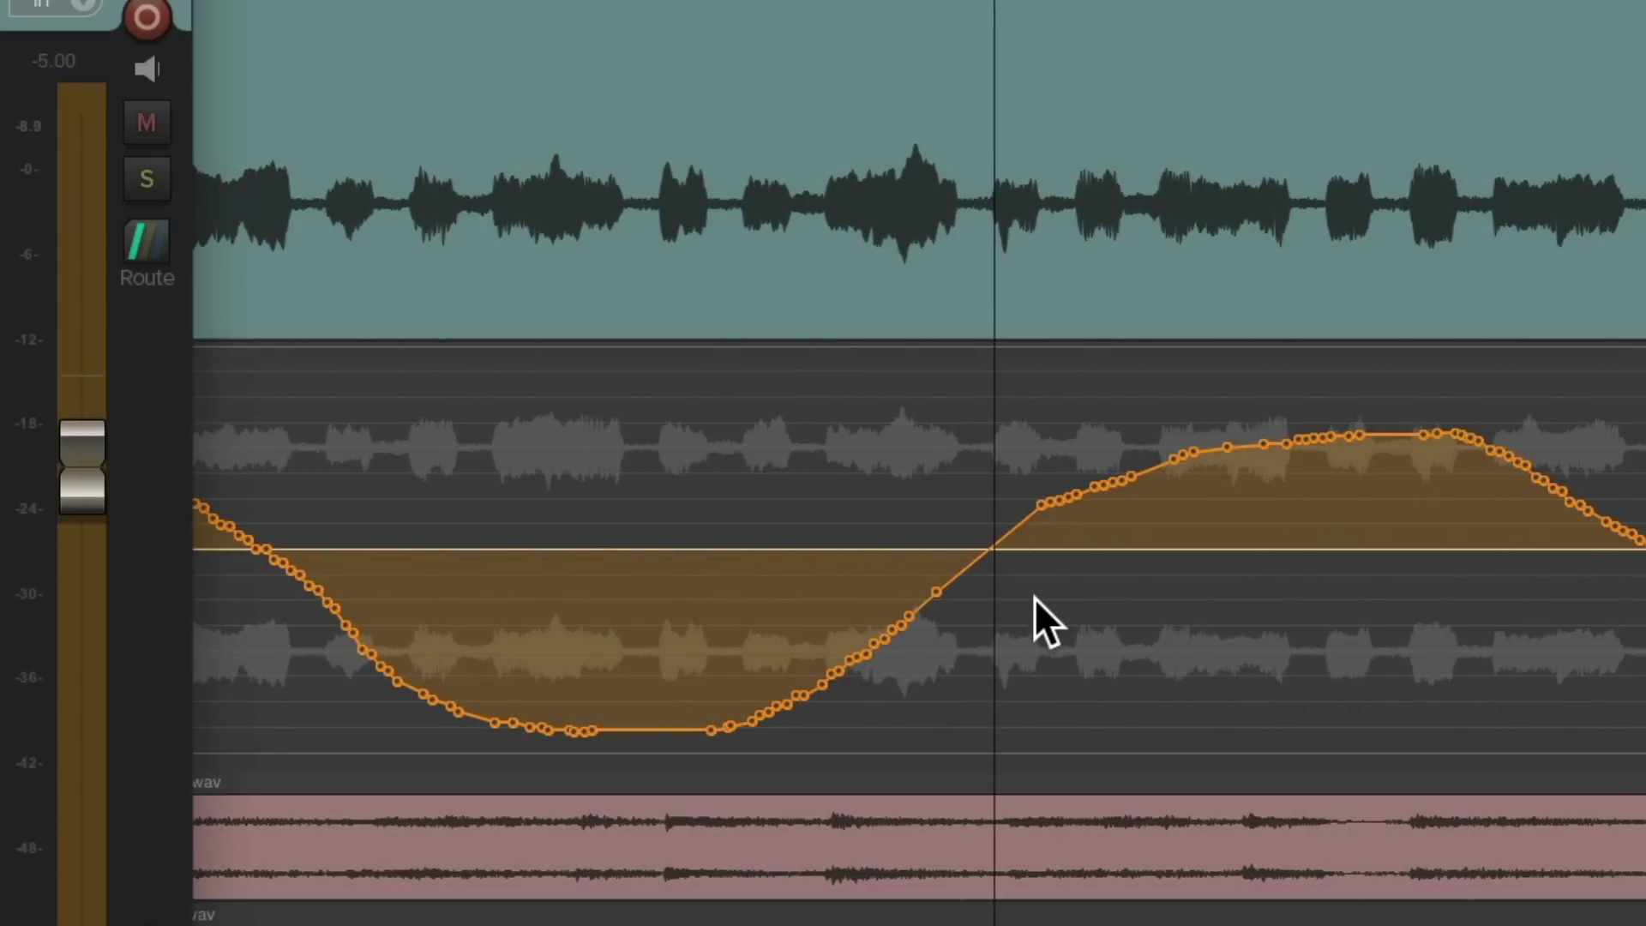
scroll(1034, 598, down, 3)
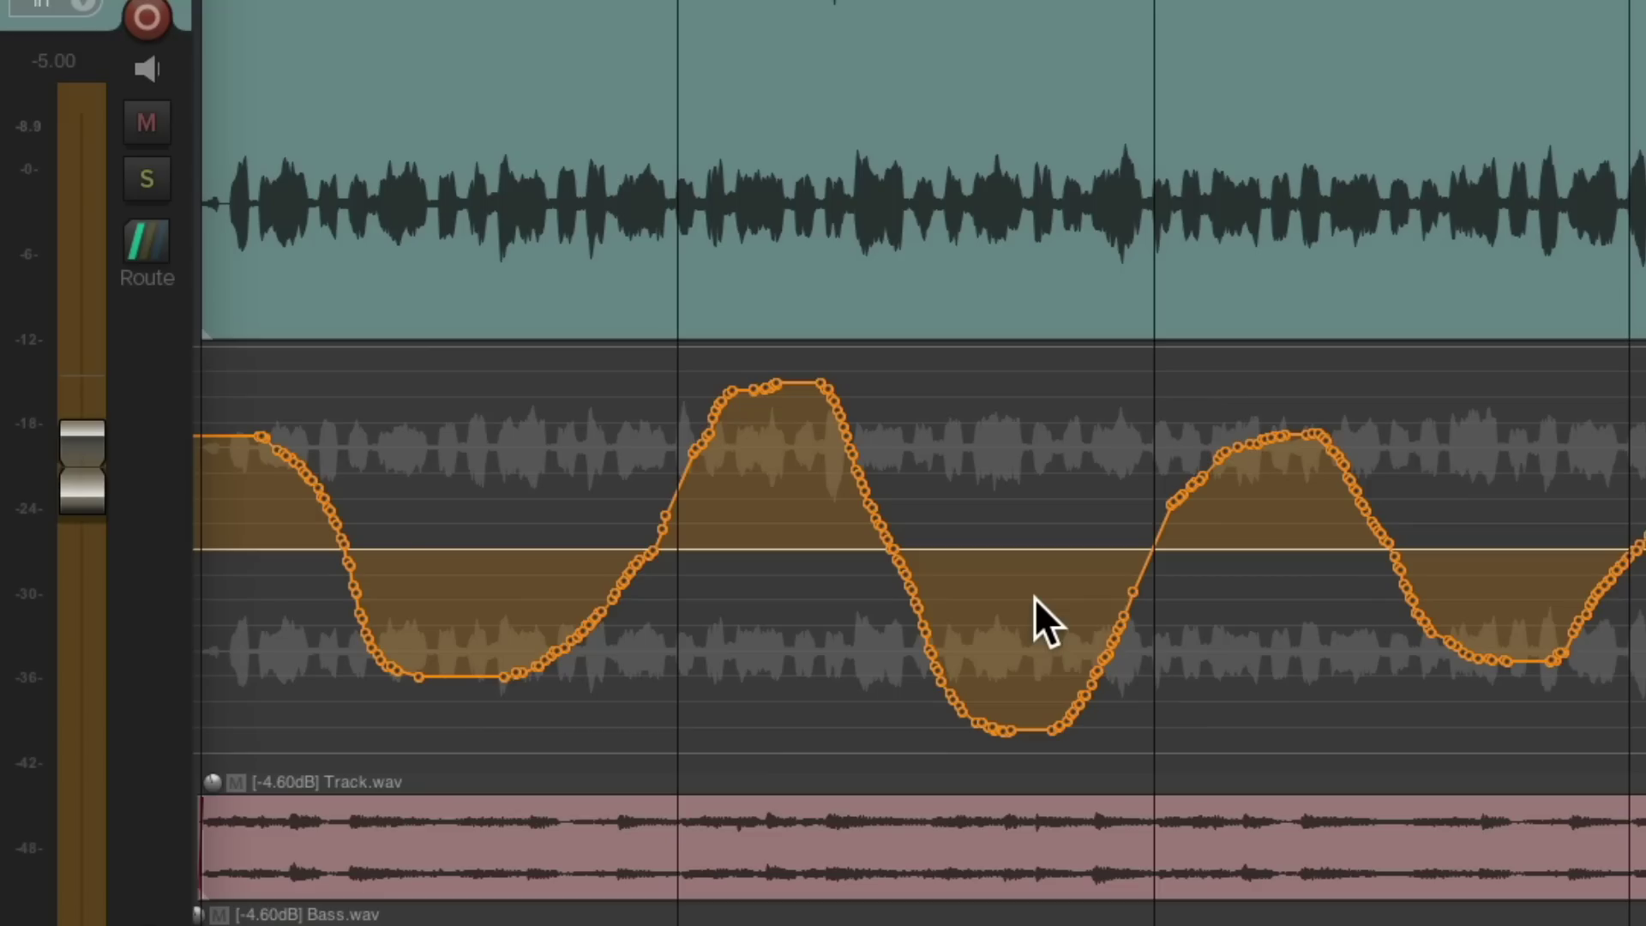
key(space)
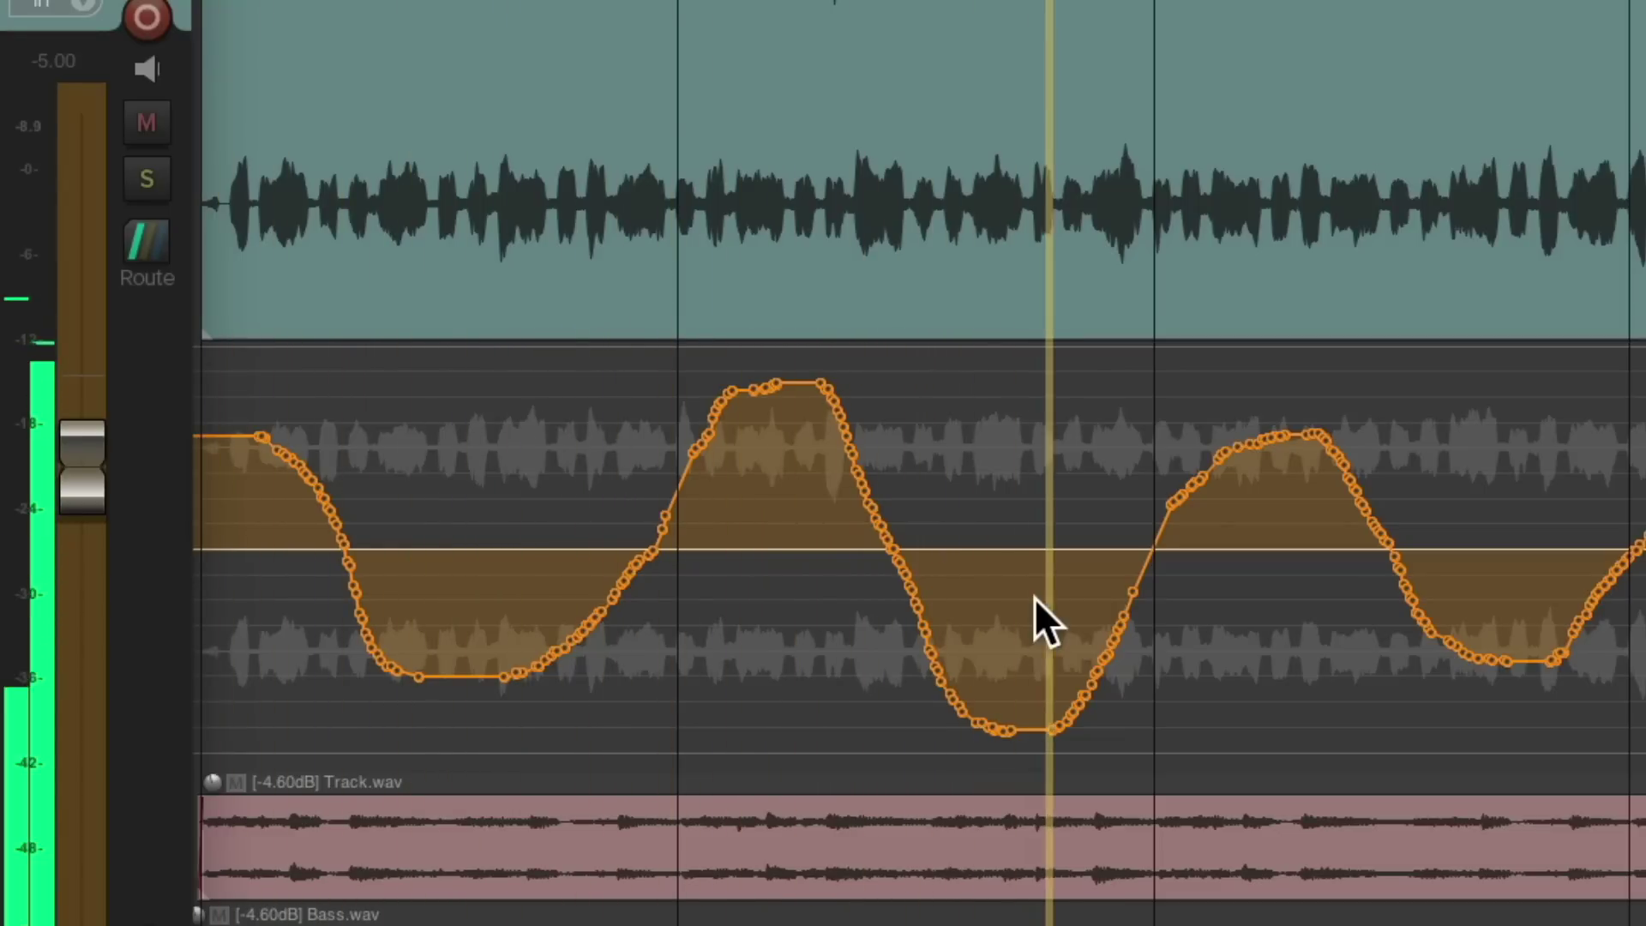
Select the middle bar's Pan envelope points, lower them and compress their swing toward centre.
key(space)
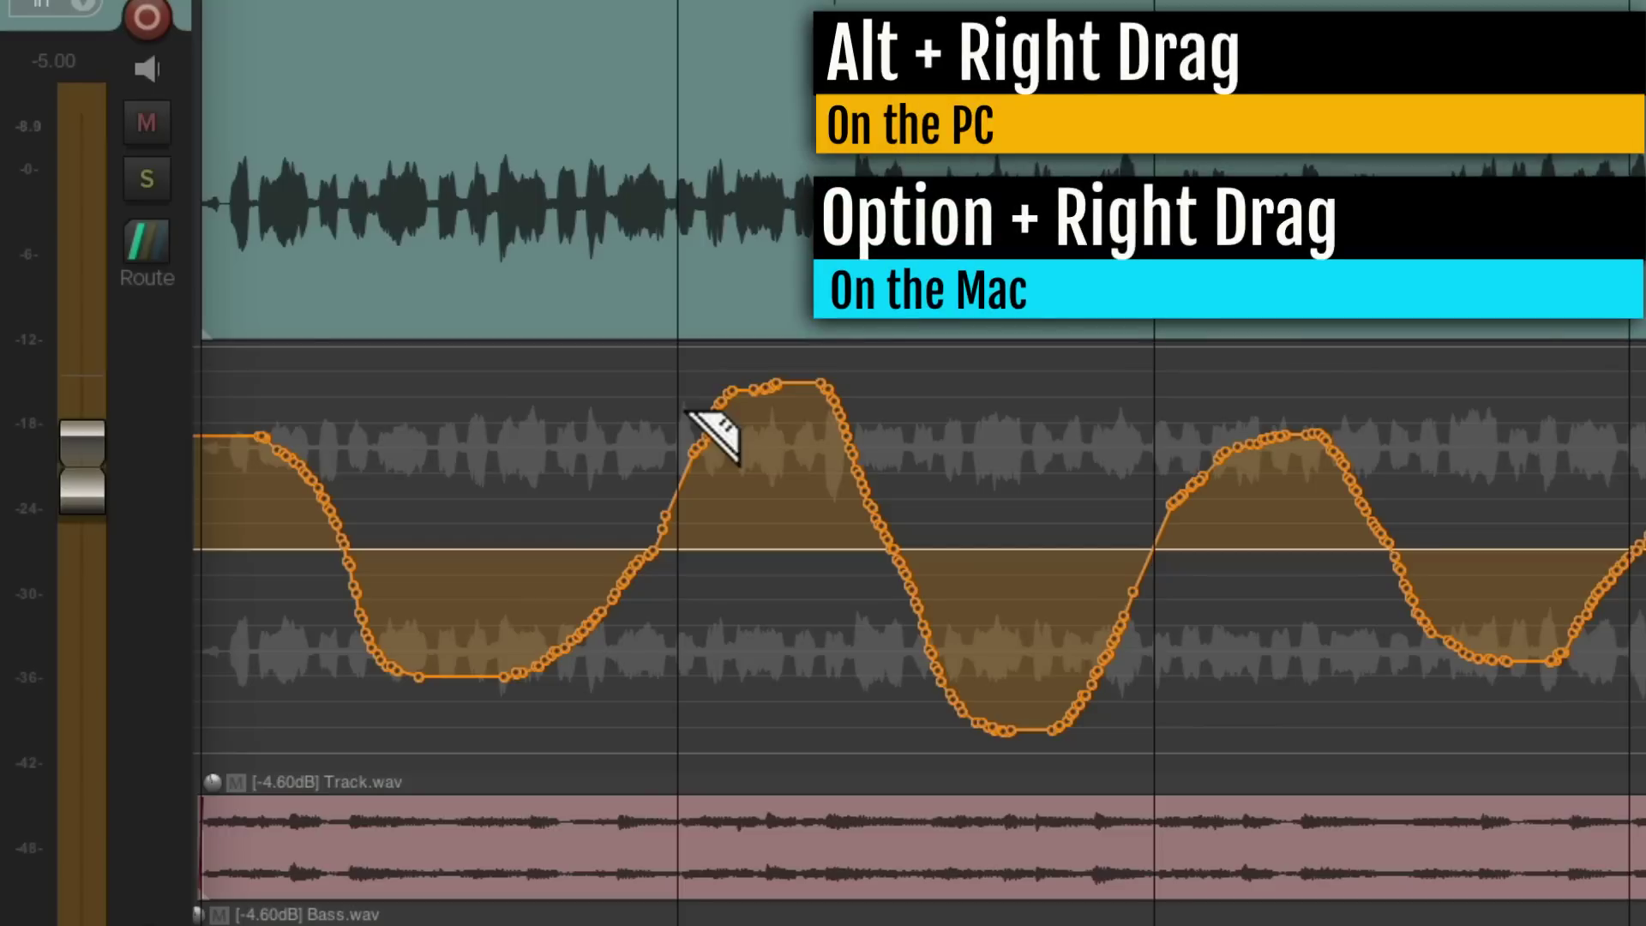
mouse_move(686, 410)
mouse_down()
mouse_move(1157, 469)
mouse_move(1146, 450)
mouse_up()
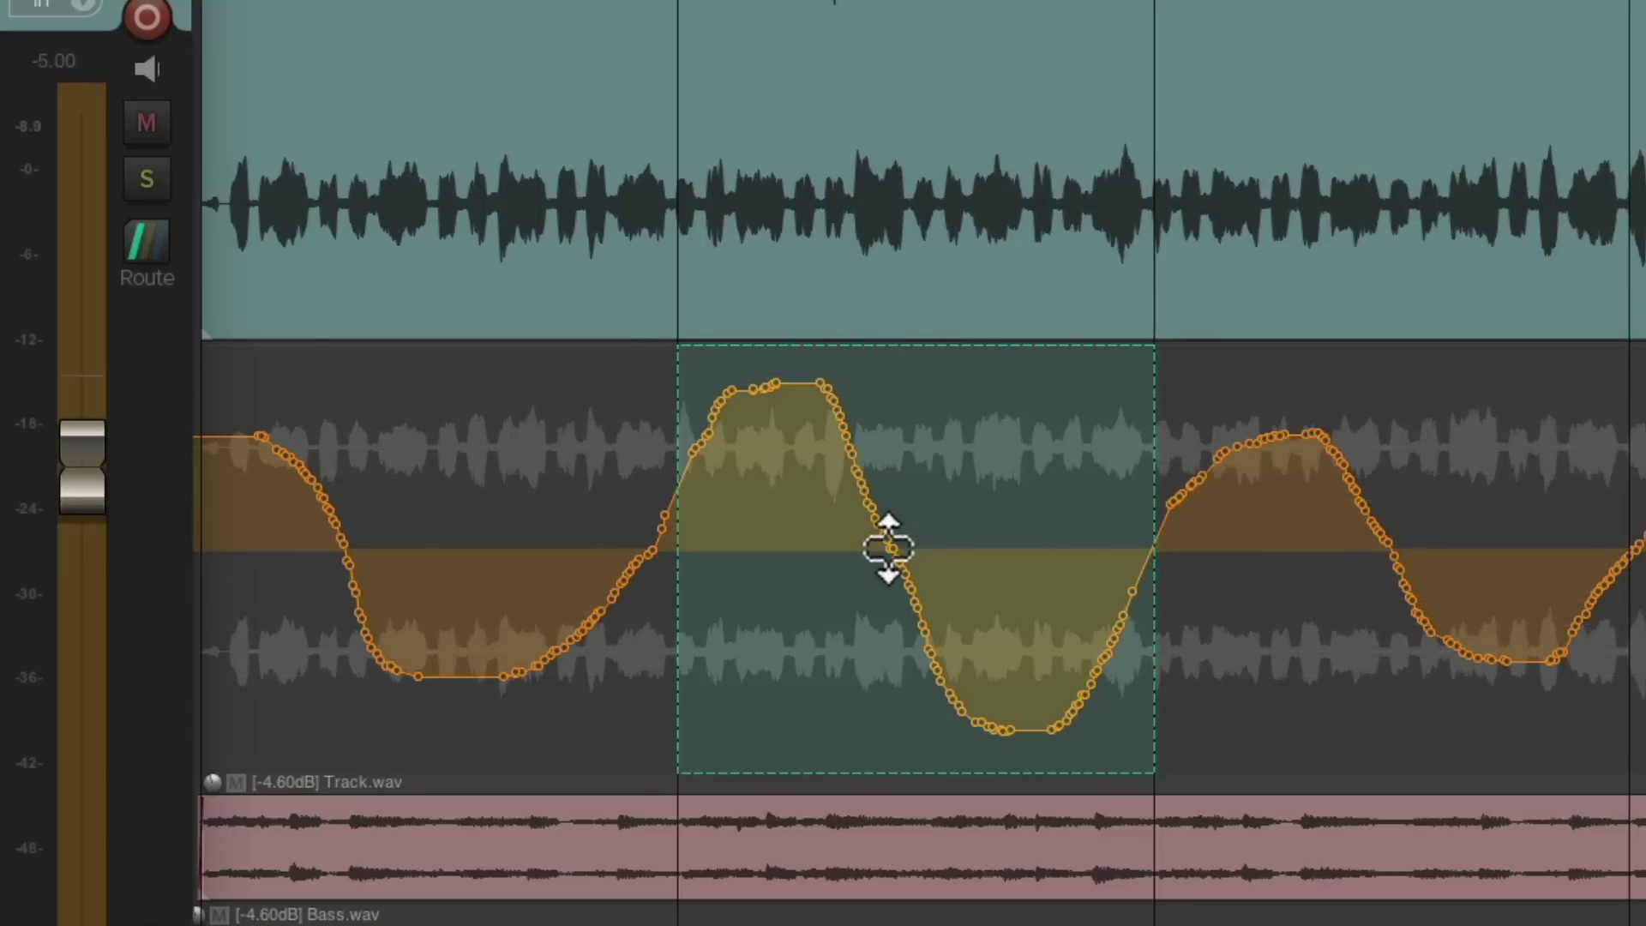
mouse_move(888, 548)
mouse_down()
mouse_move(882, 573)
mouse_move(886, 532)
mouse_move(902, 547)
mouse_up()
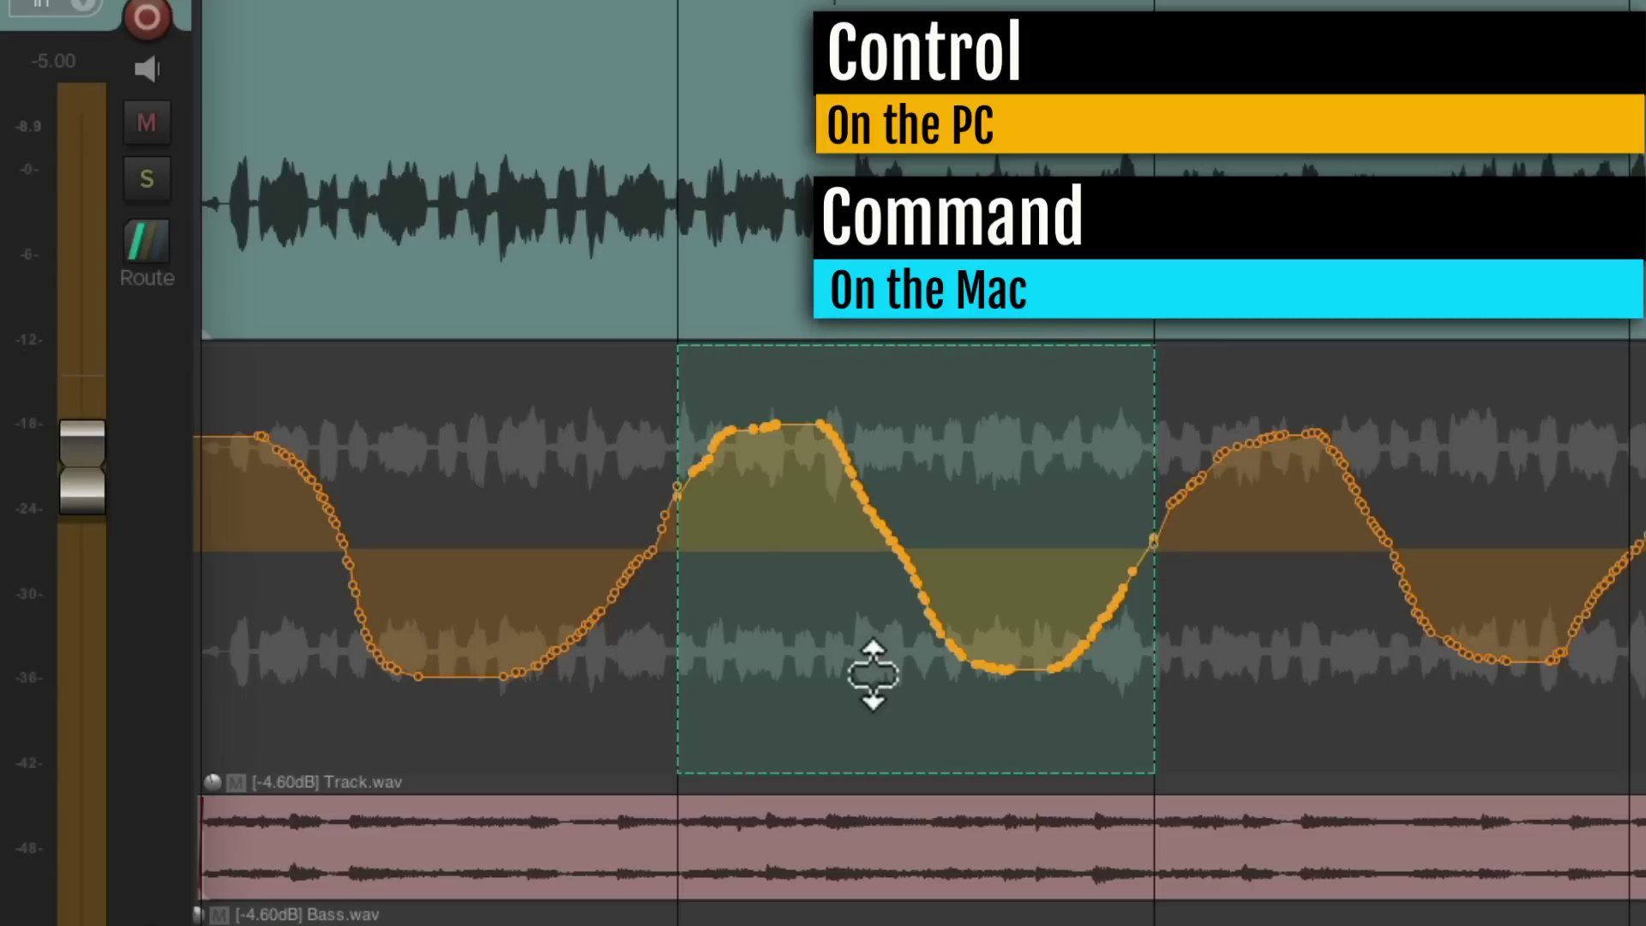
drag(879, 603, 862, 686)
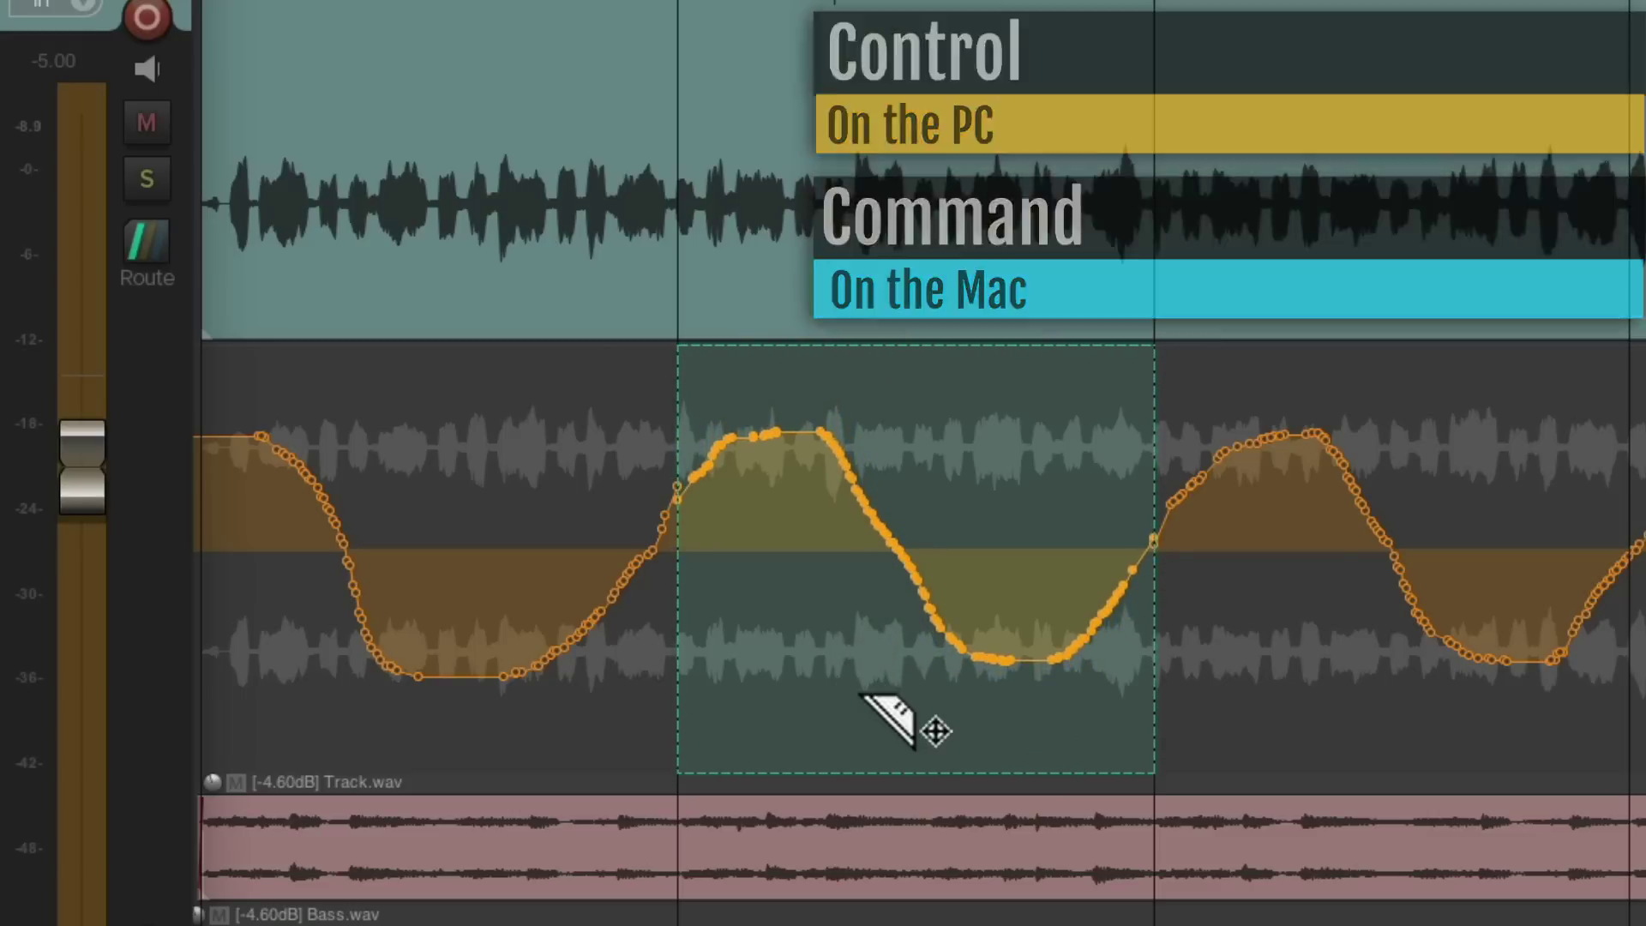
key(space)
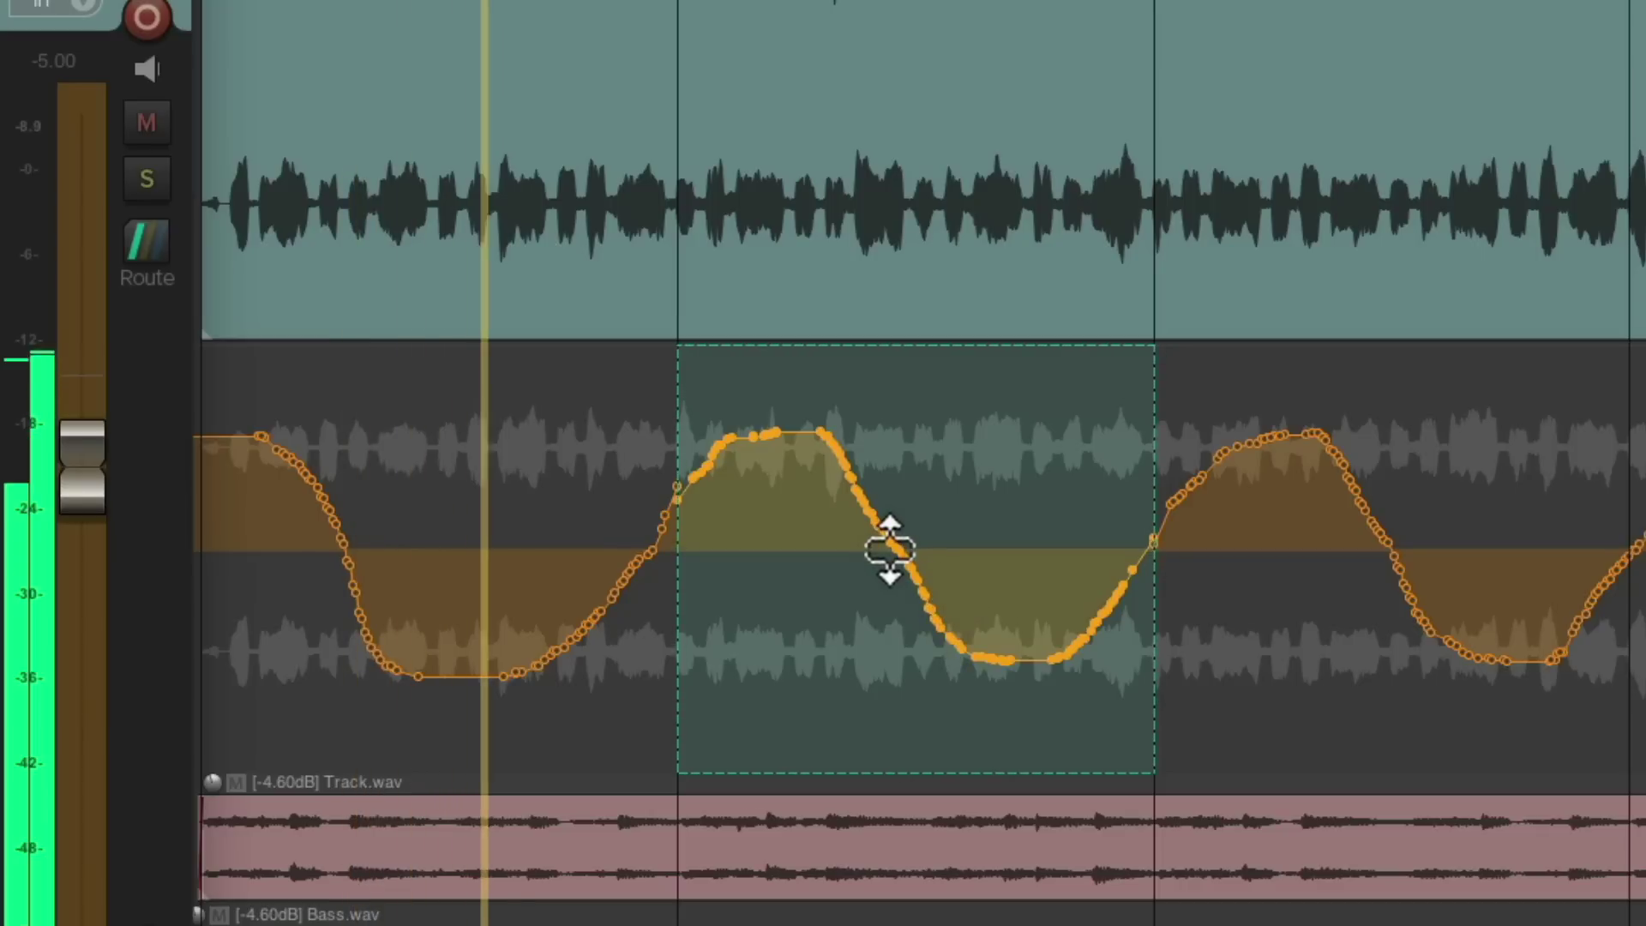
drag(886, 551, 888, 477)
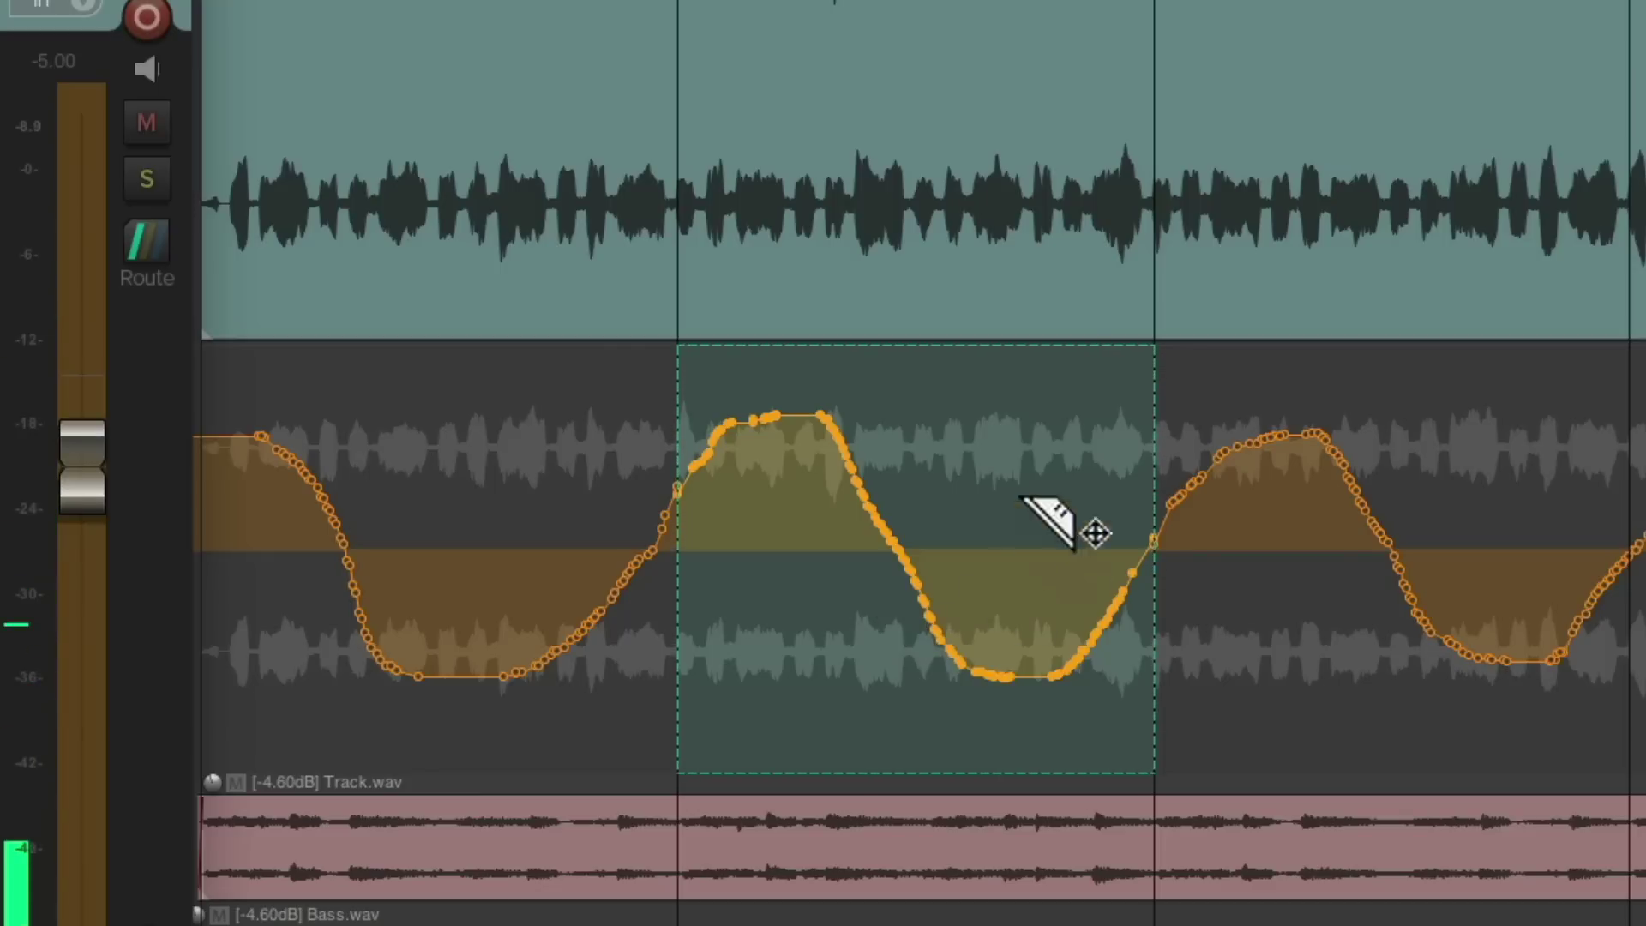
click(943, 444)
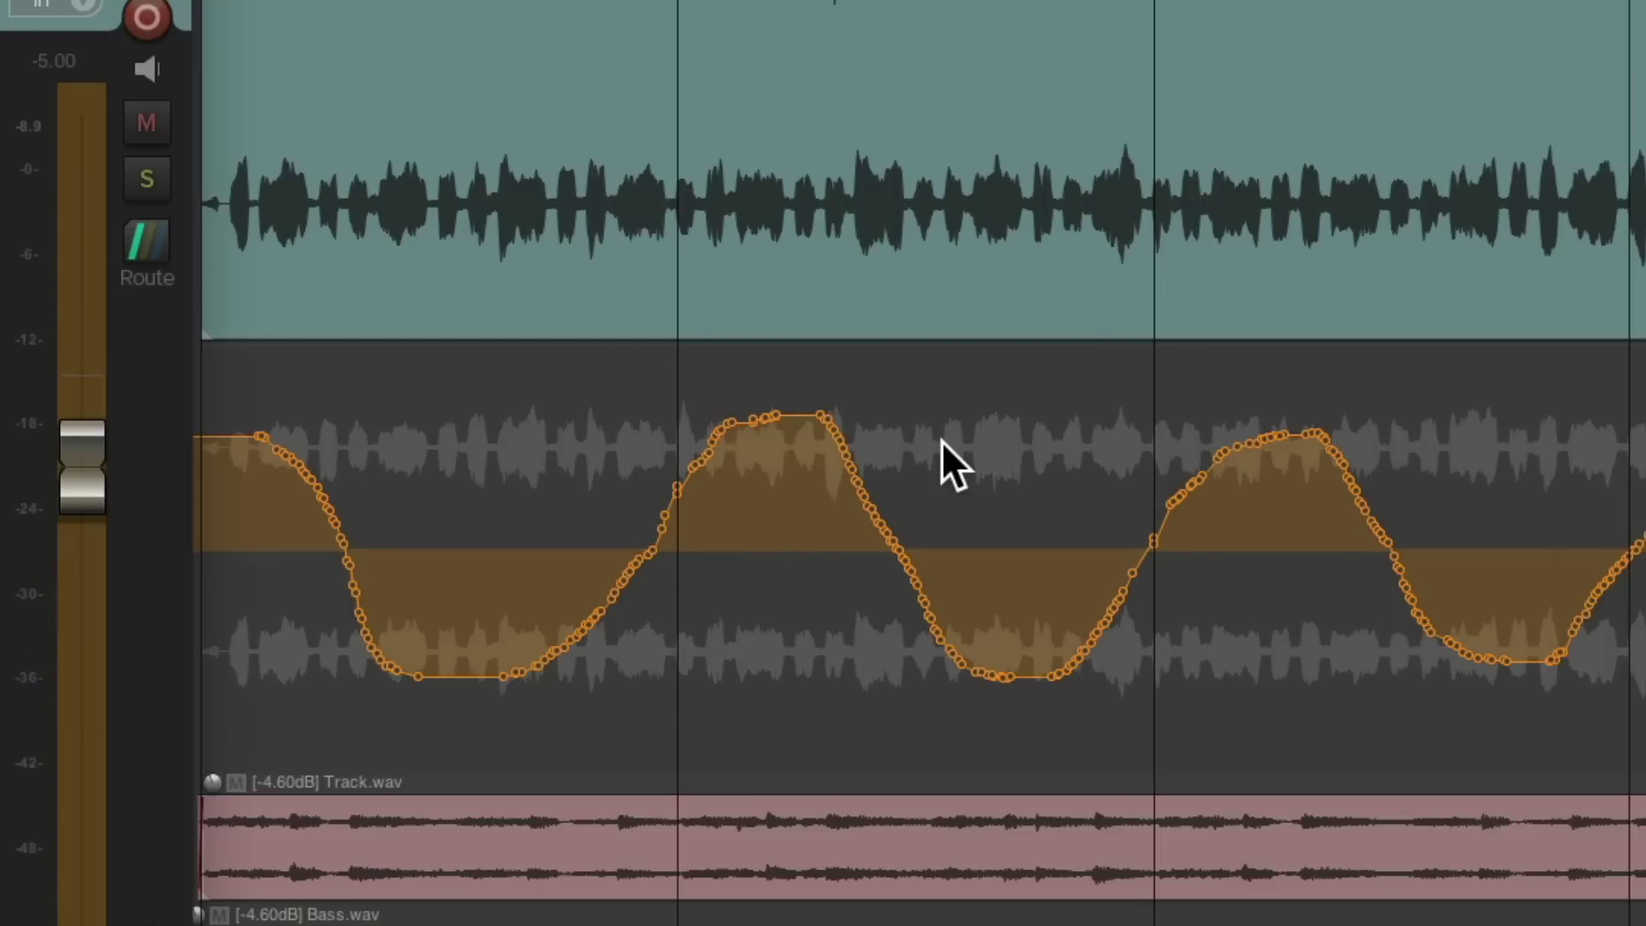
Select the envelope points at the section start and junction, then play back to check.
scroll(629, 641, up, 5)
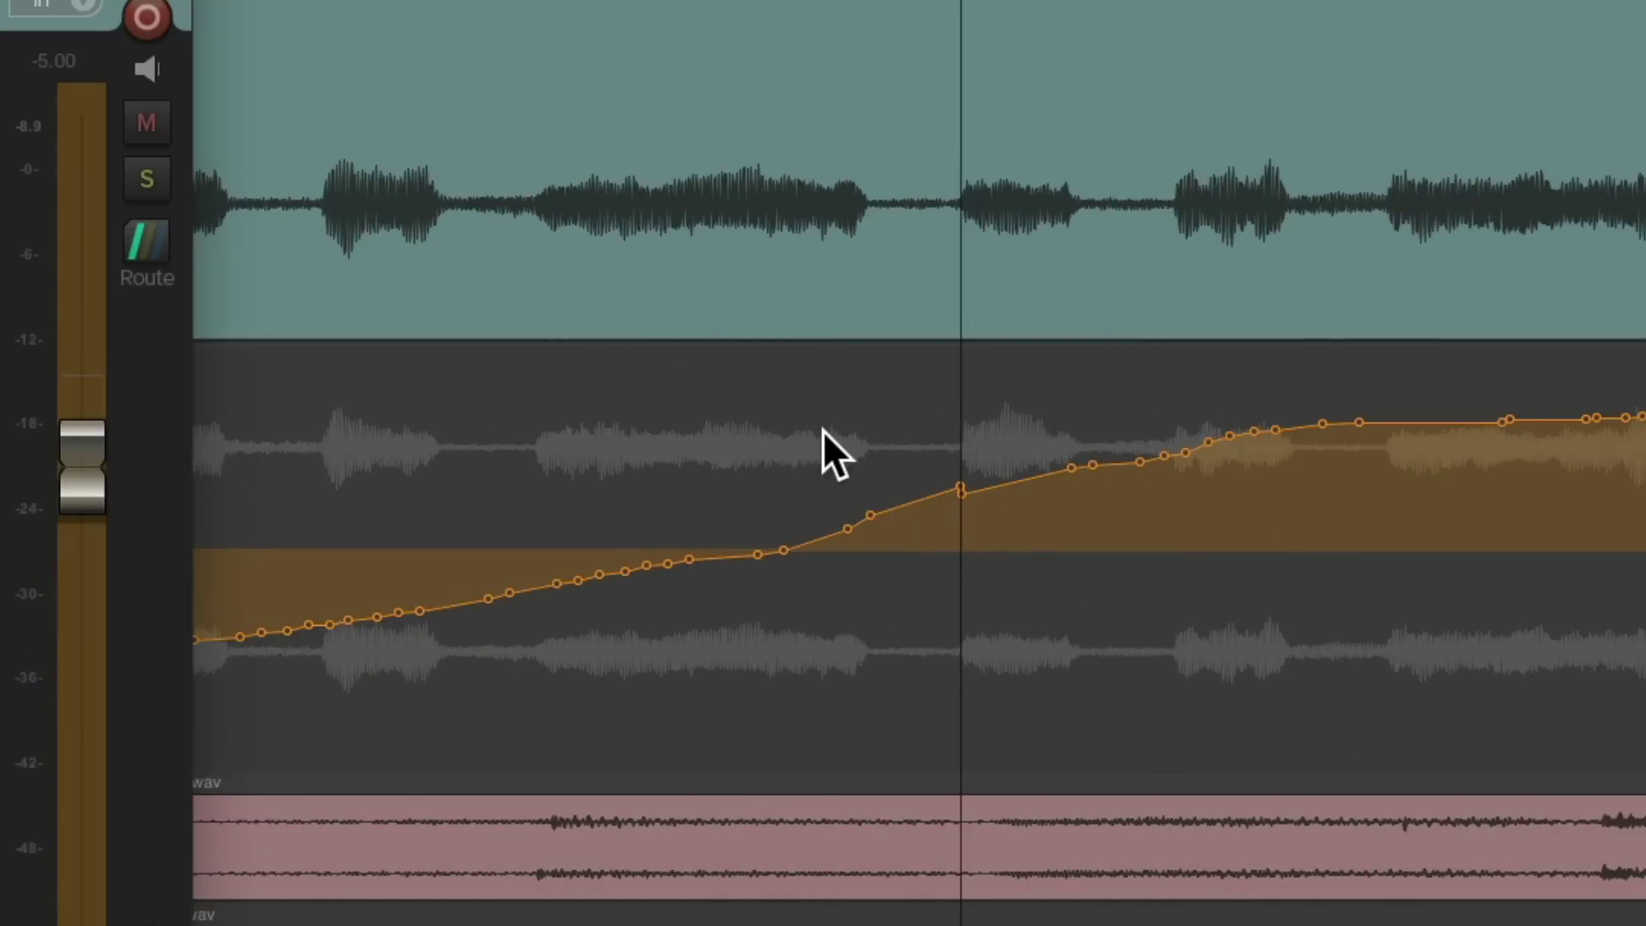
drag(882, 429, 1003, 553)
scroll(1002, 558, down, 5)
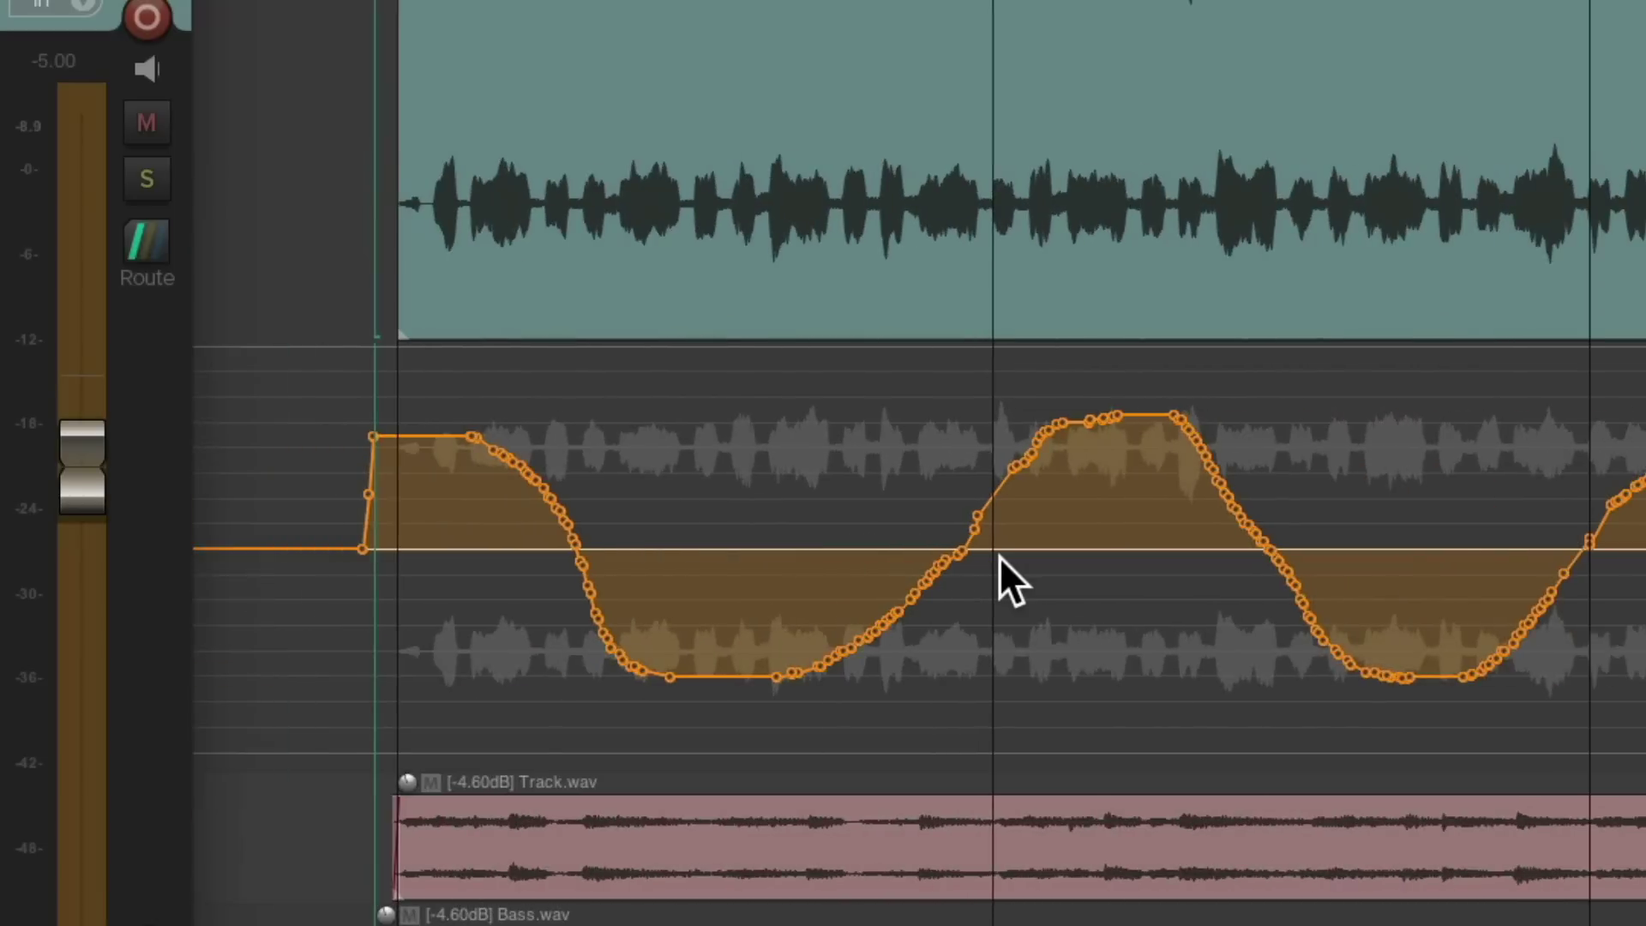
scroll(1165, 652, up, 5)
drag(1085, 467, 1190, 651)
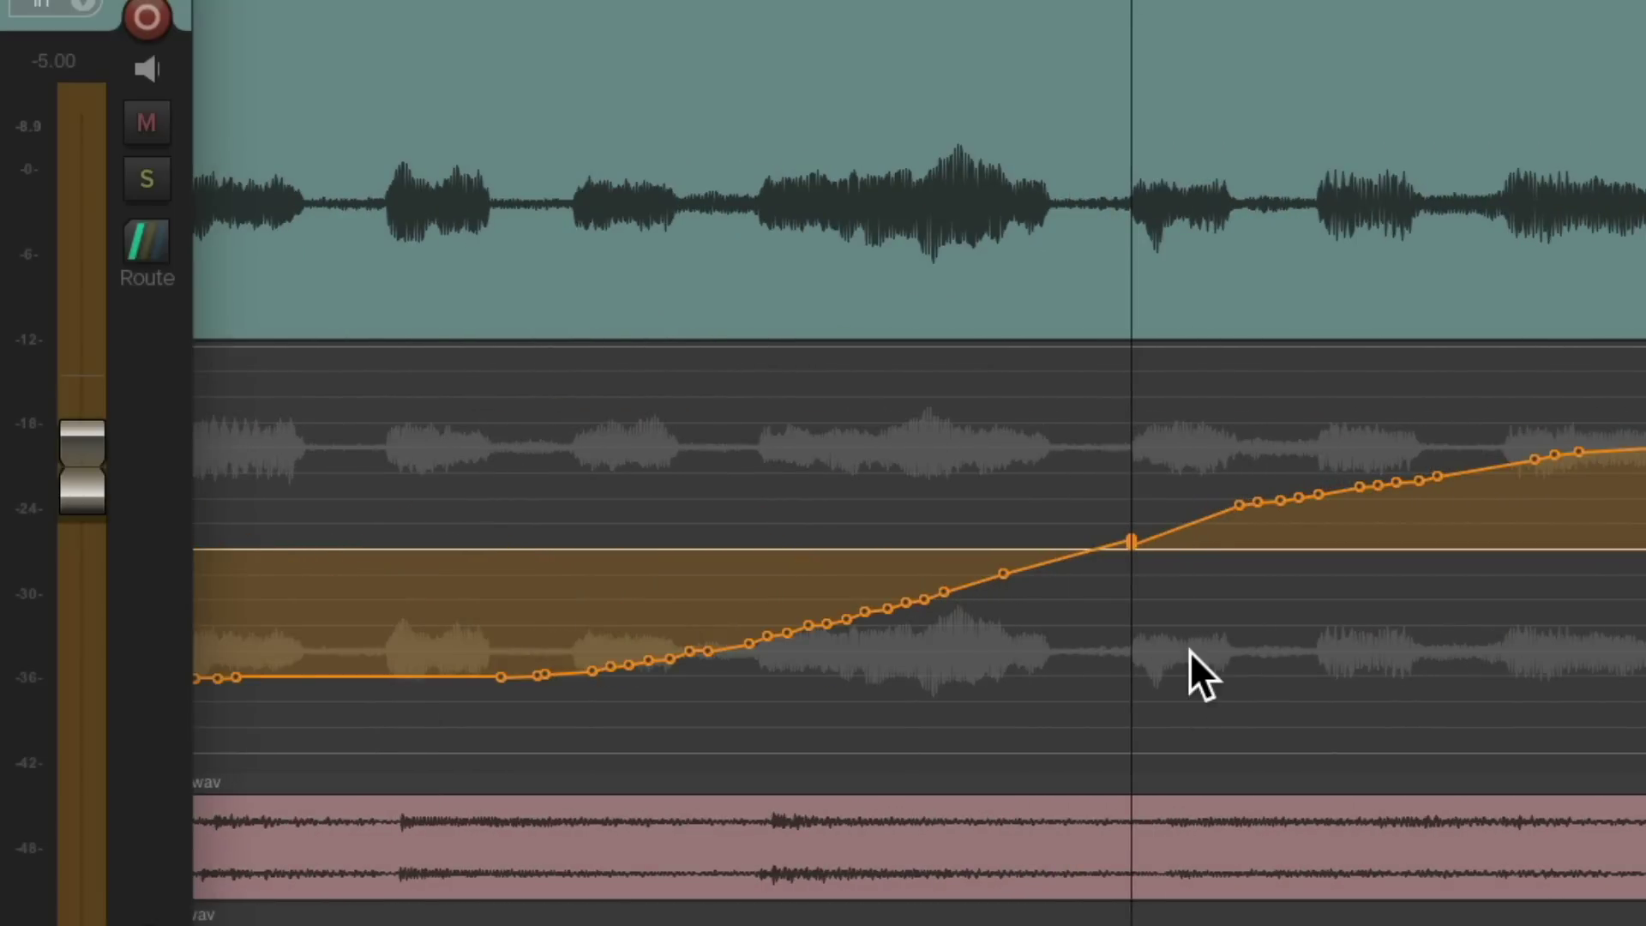
scroll(1190, 651, down, 5)
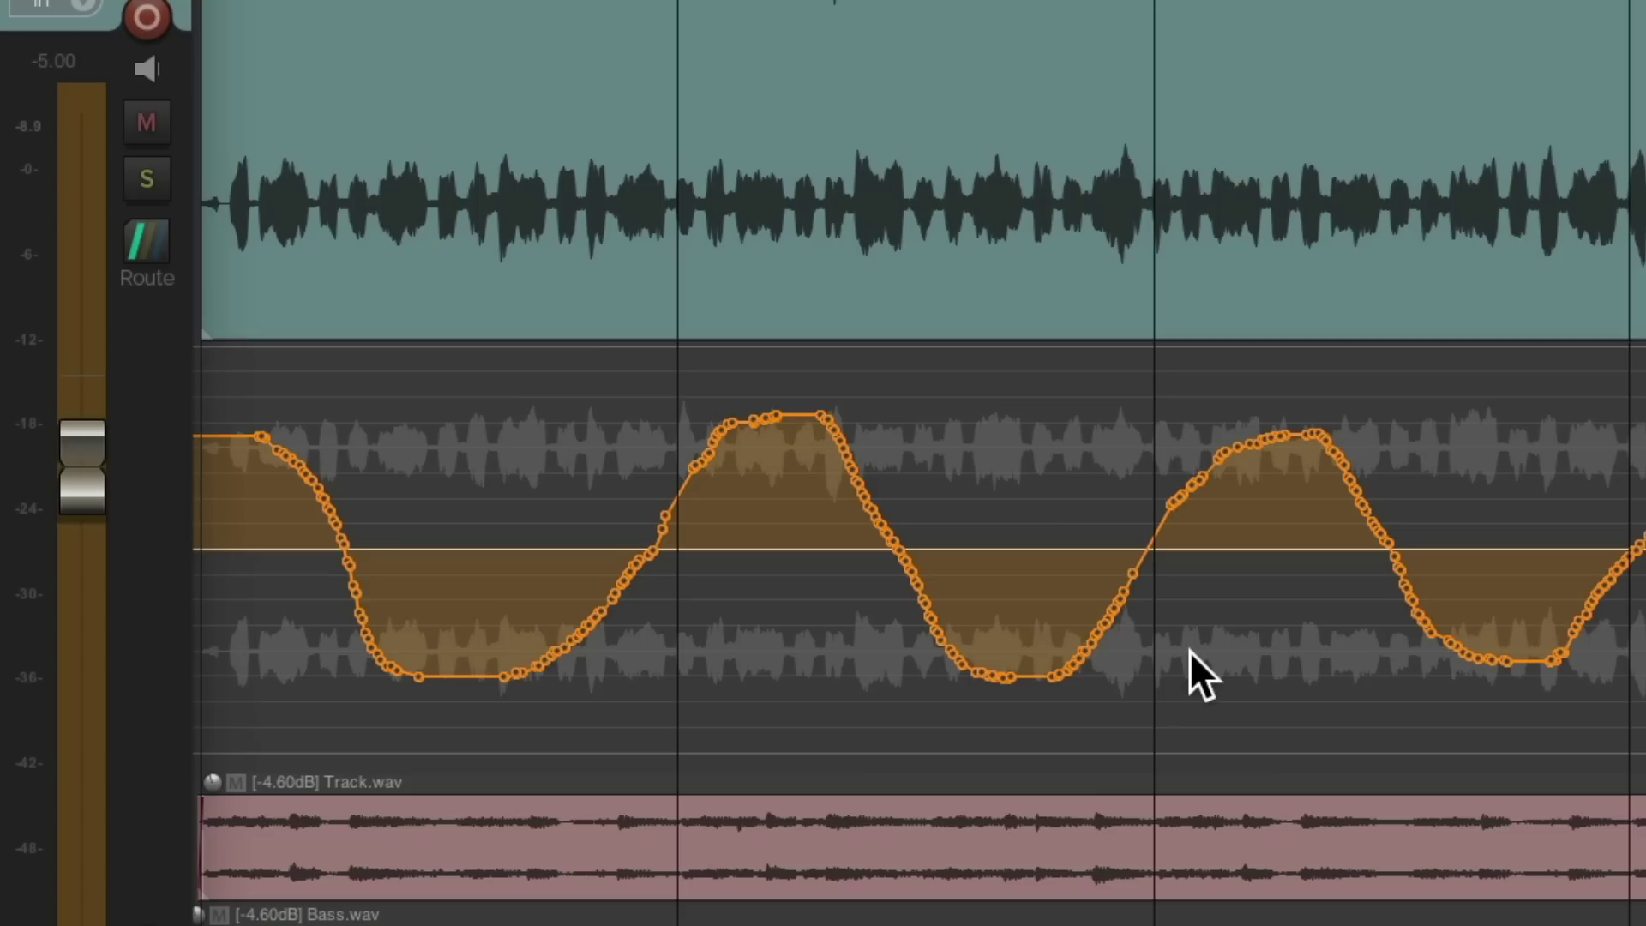
key(space)
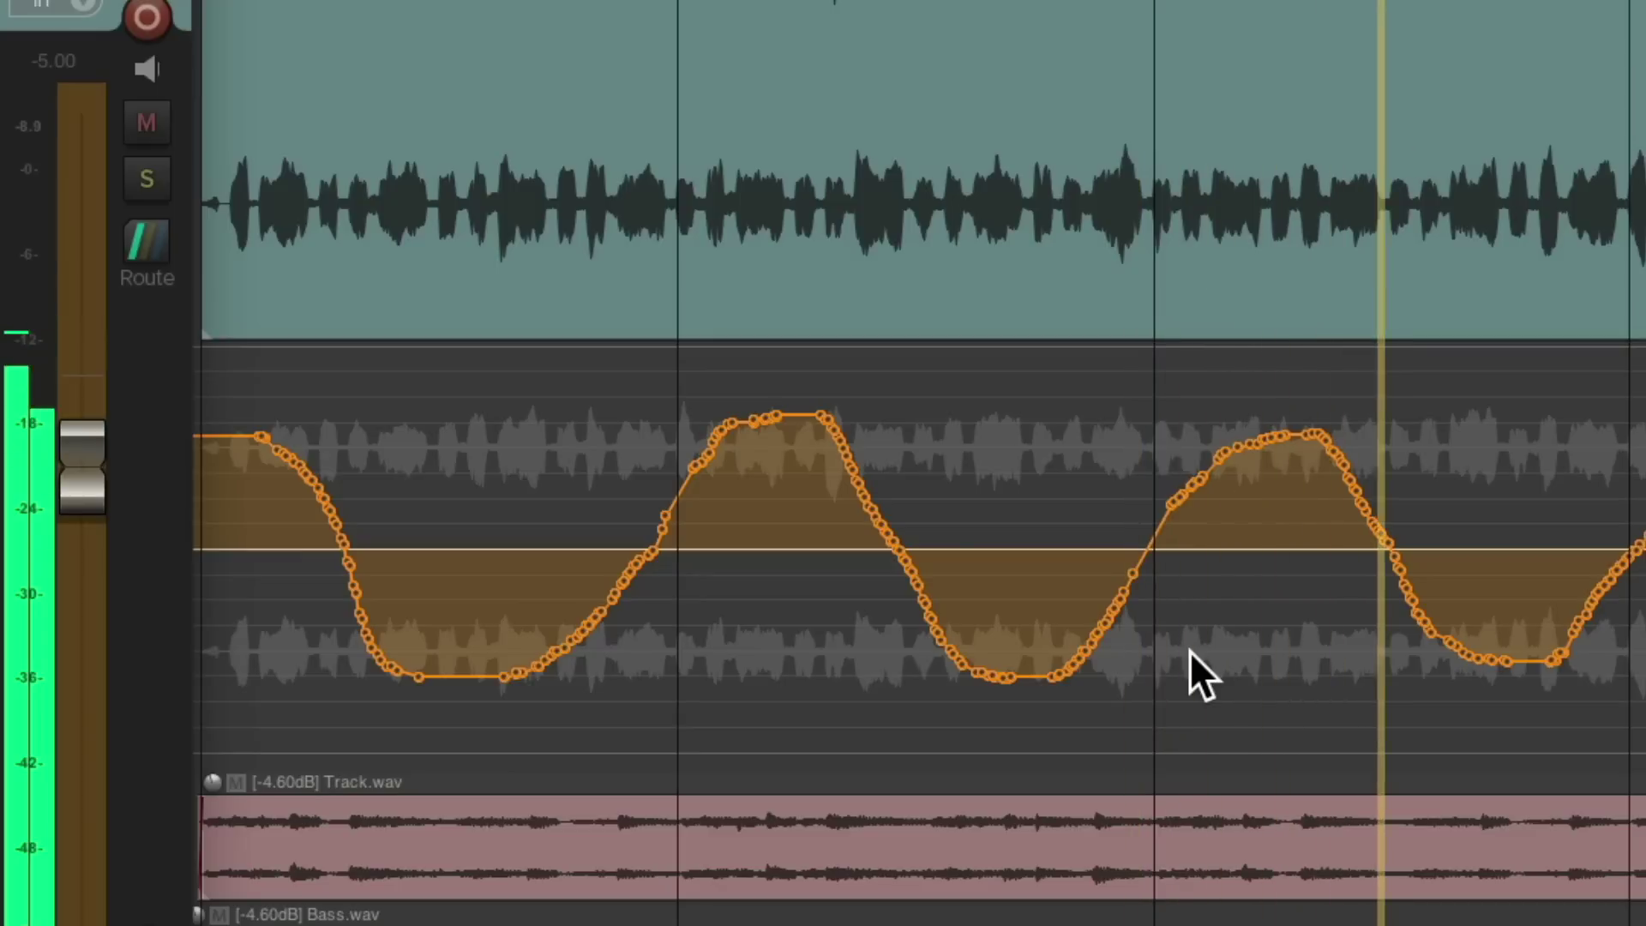
key(space)
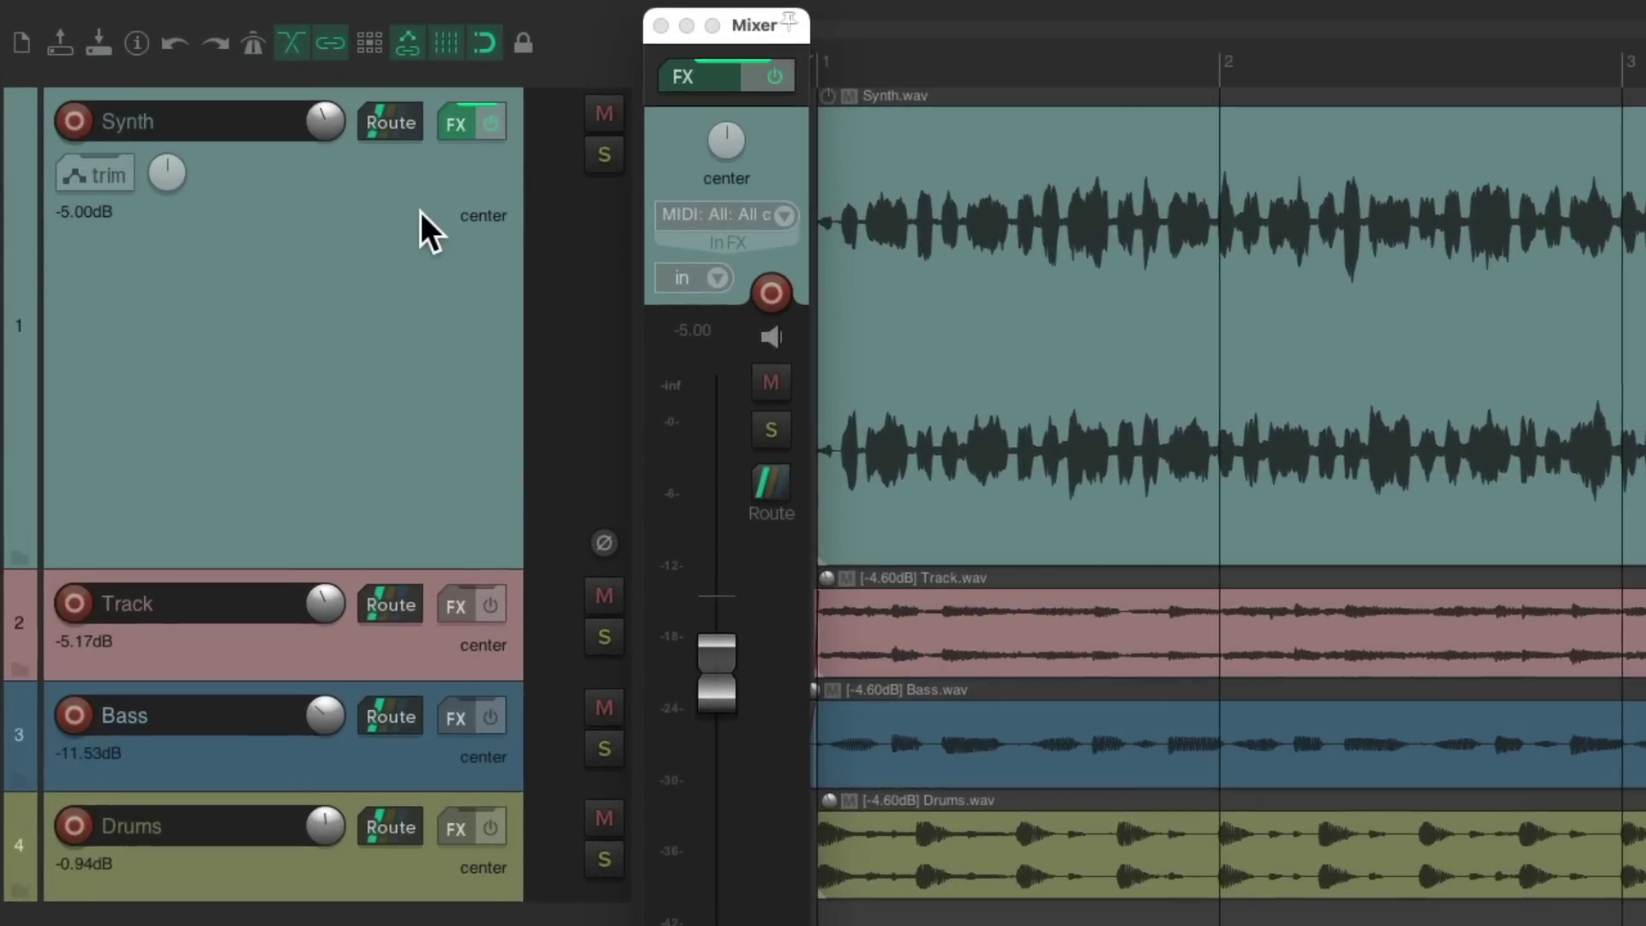
Add ReaEQ to the Synth track's FX chain and remove its extra bands.
click(454, 127)
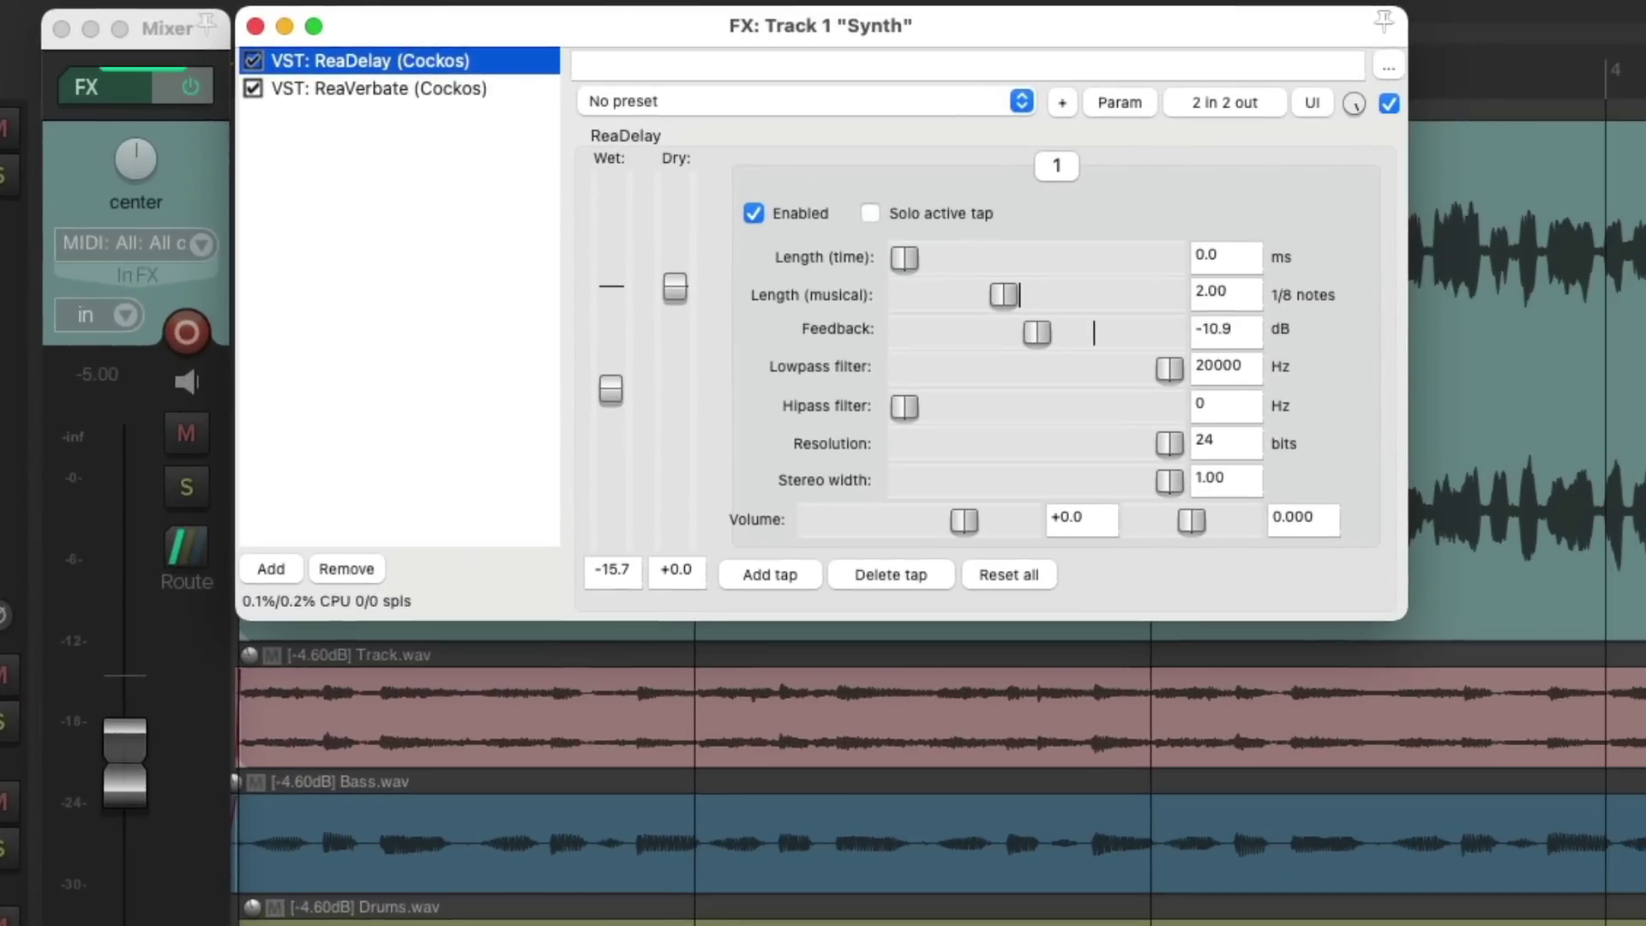
double_click(403, 213)
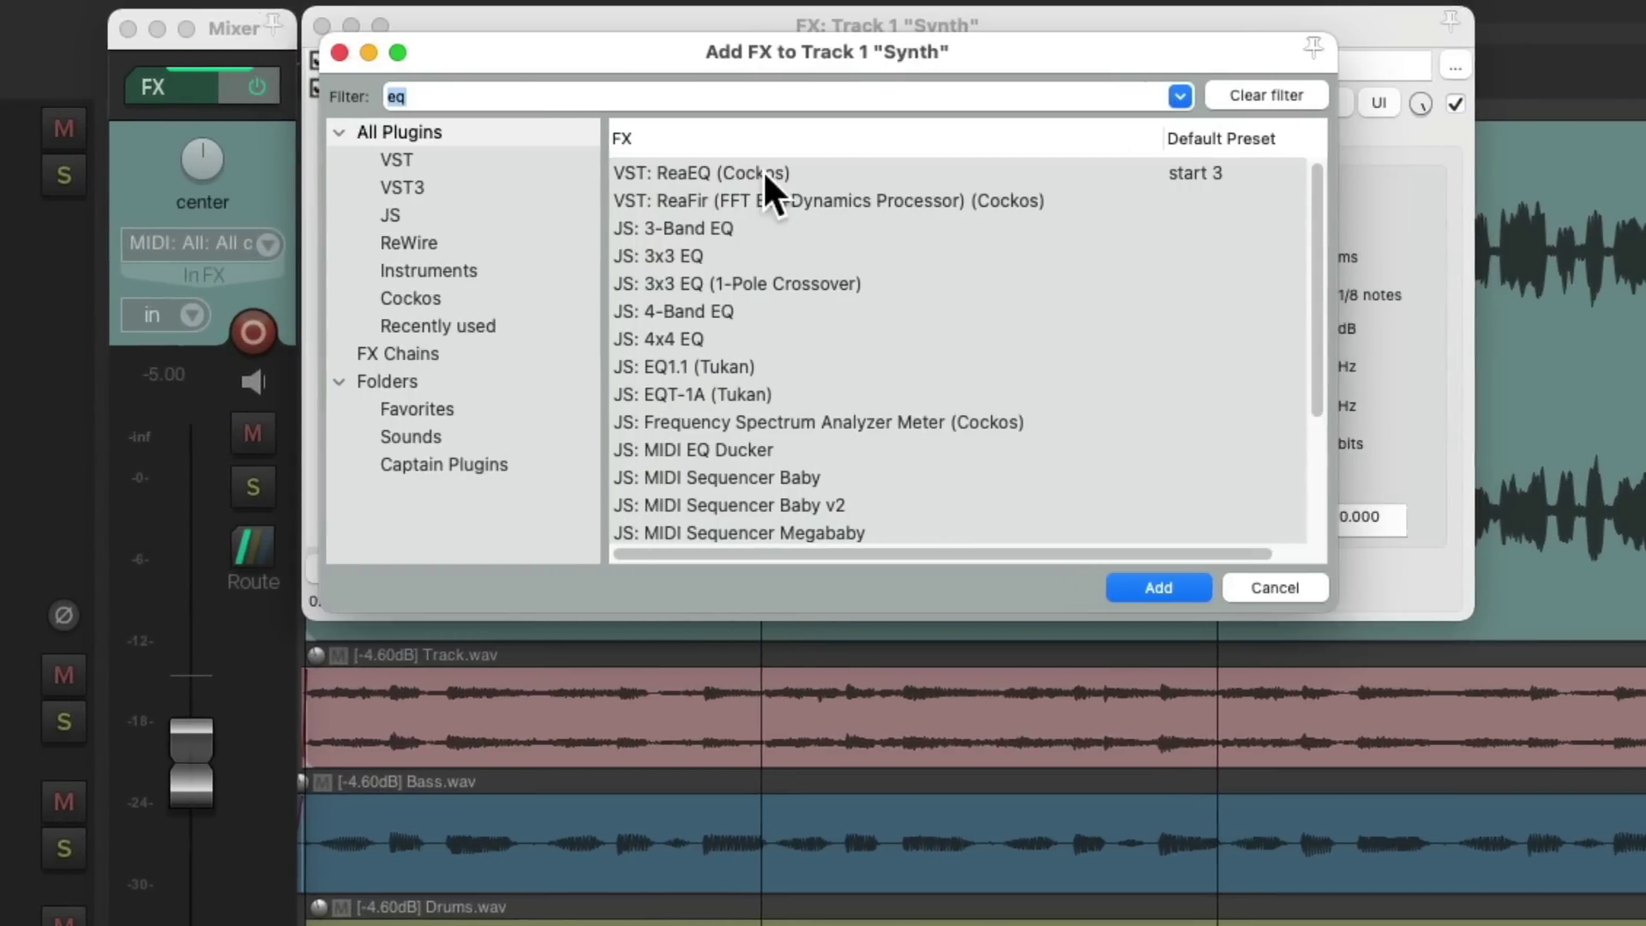
click(811, 171)
double_click(811, 171)
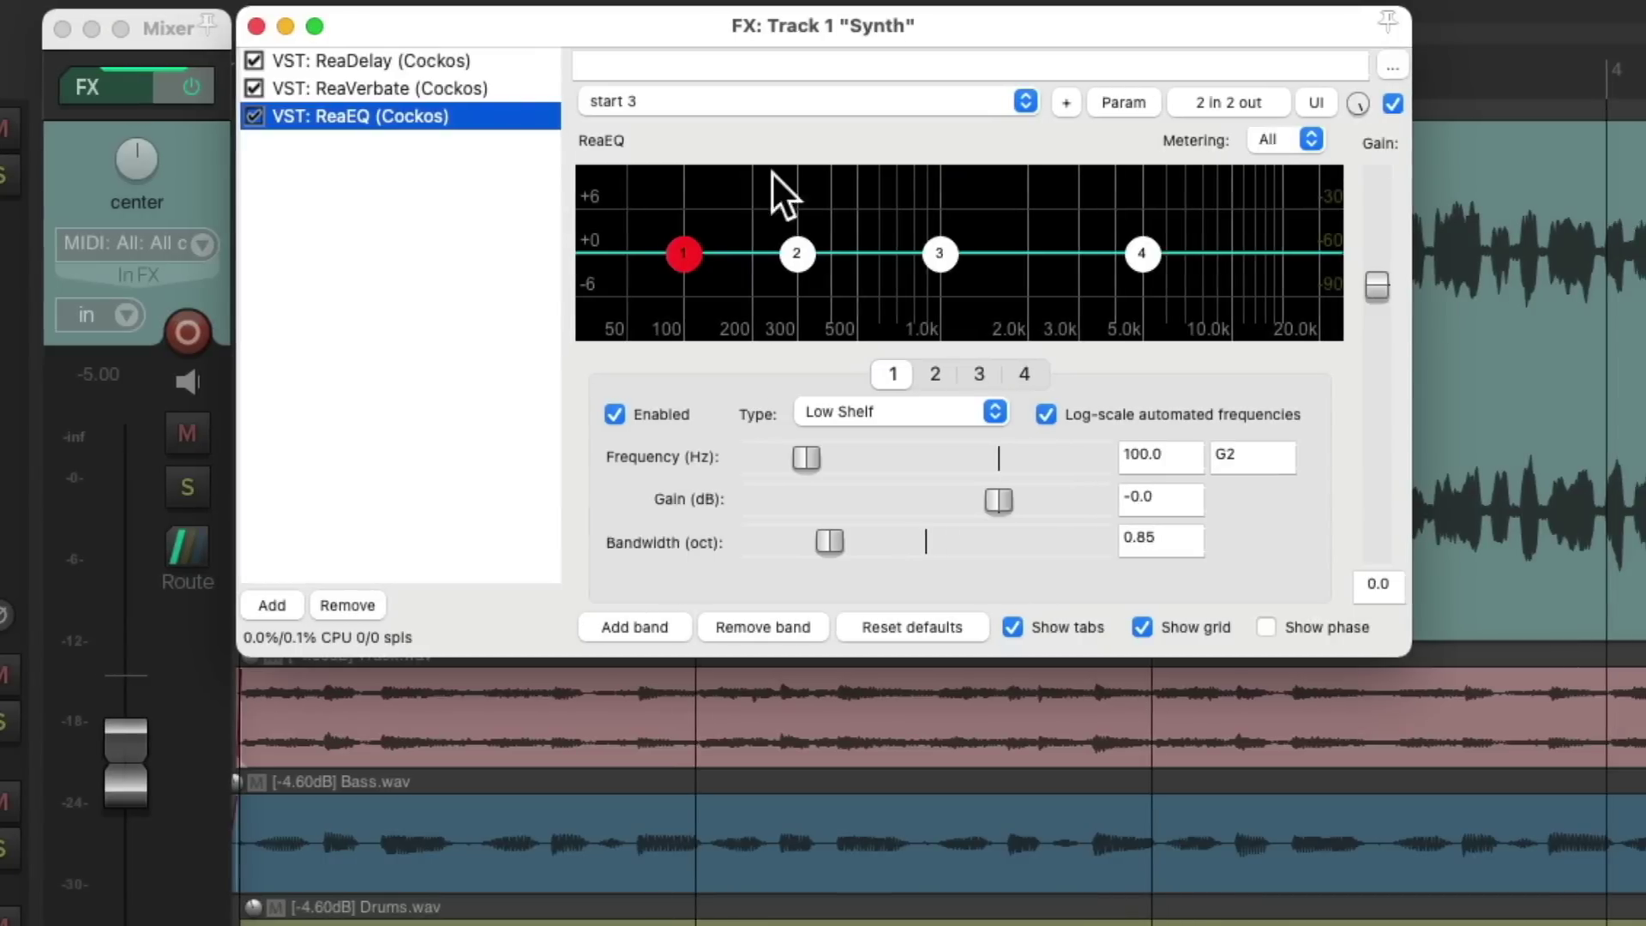
click(778, 625)
double_click(776, 626)
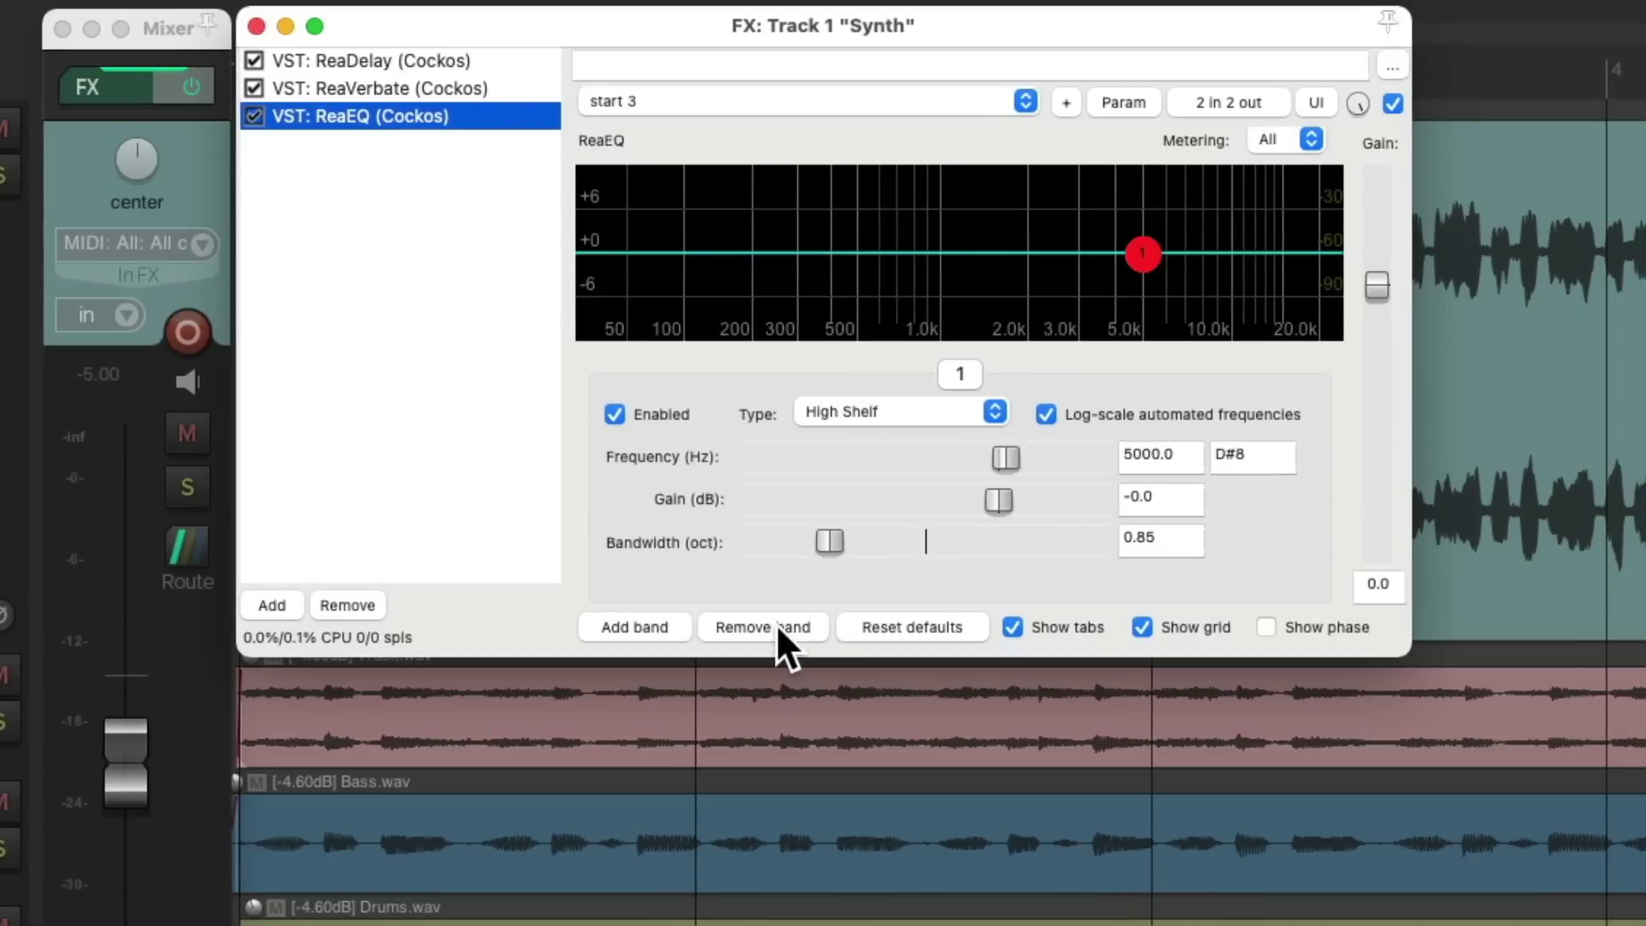
Make band 1 a Low Pass at 5869.8 Hz with 0.40-octave bandwidth, playing to audition.
click(949, 410)
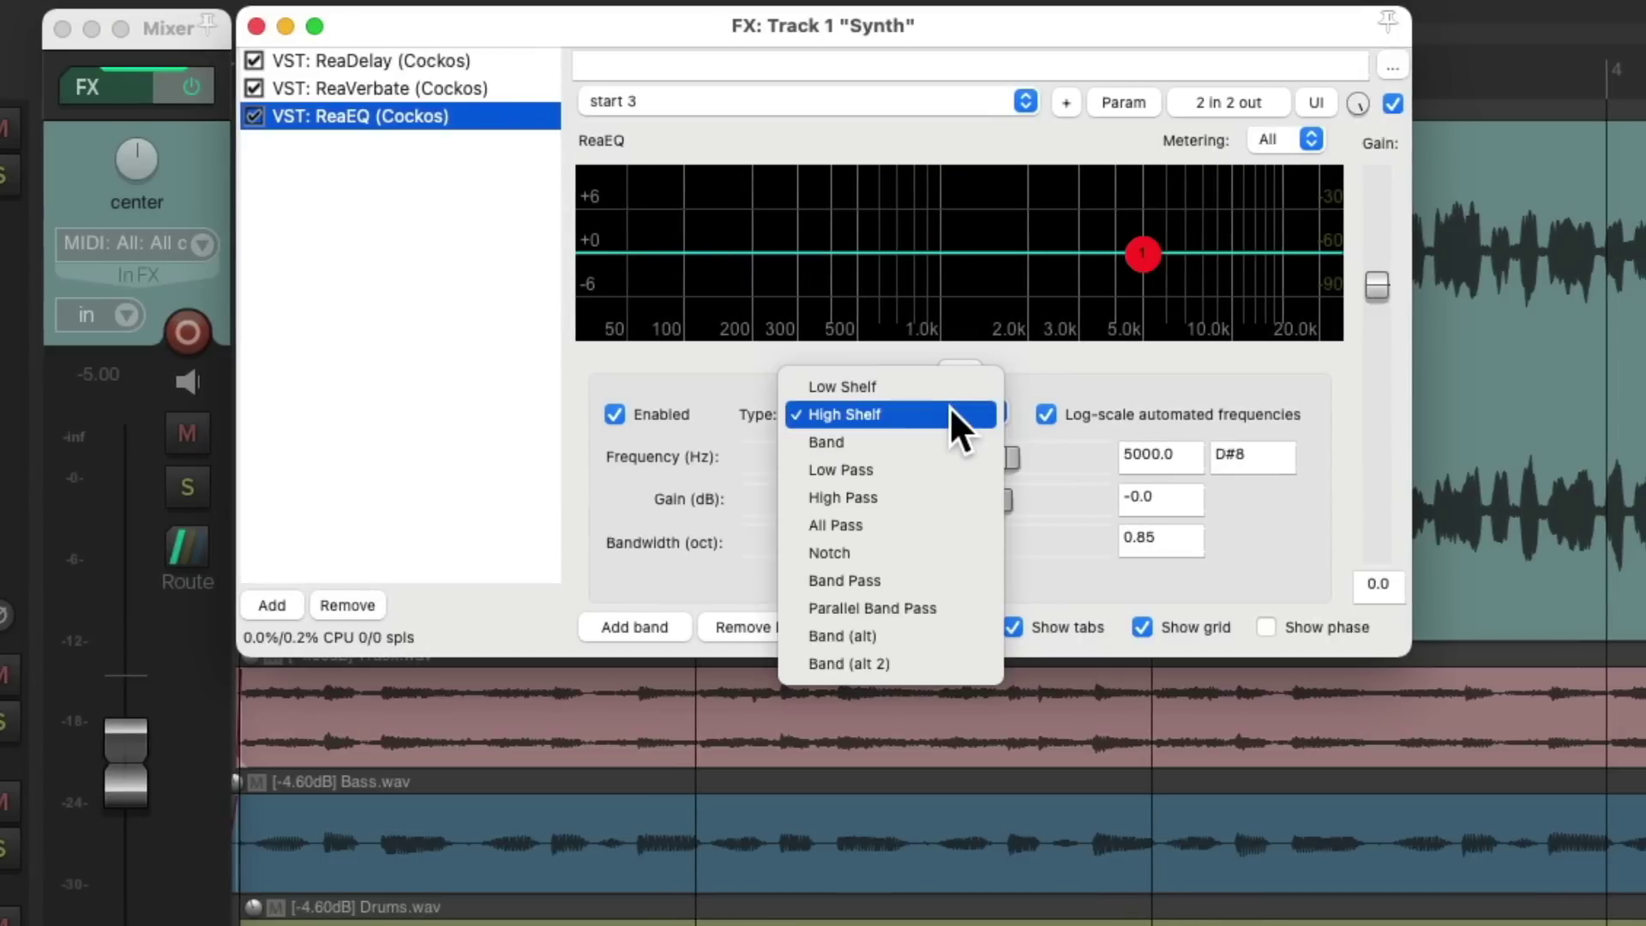
click(936, 469)
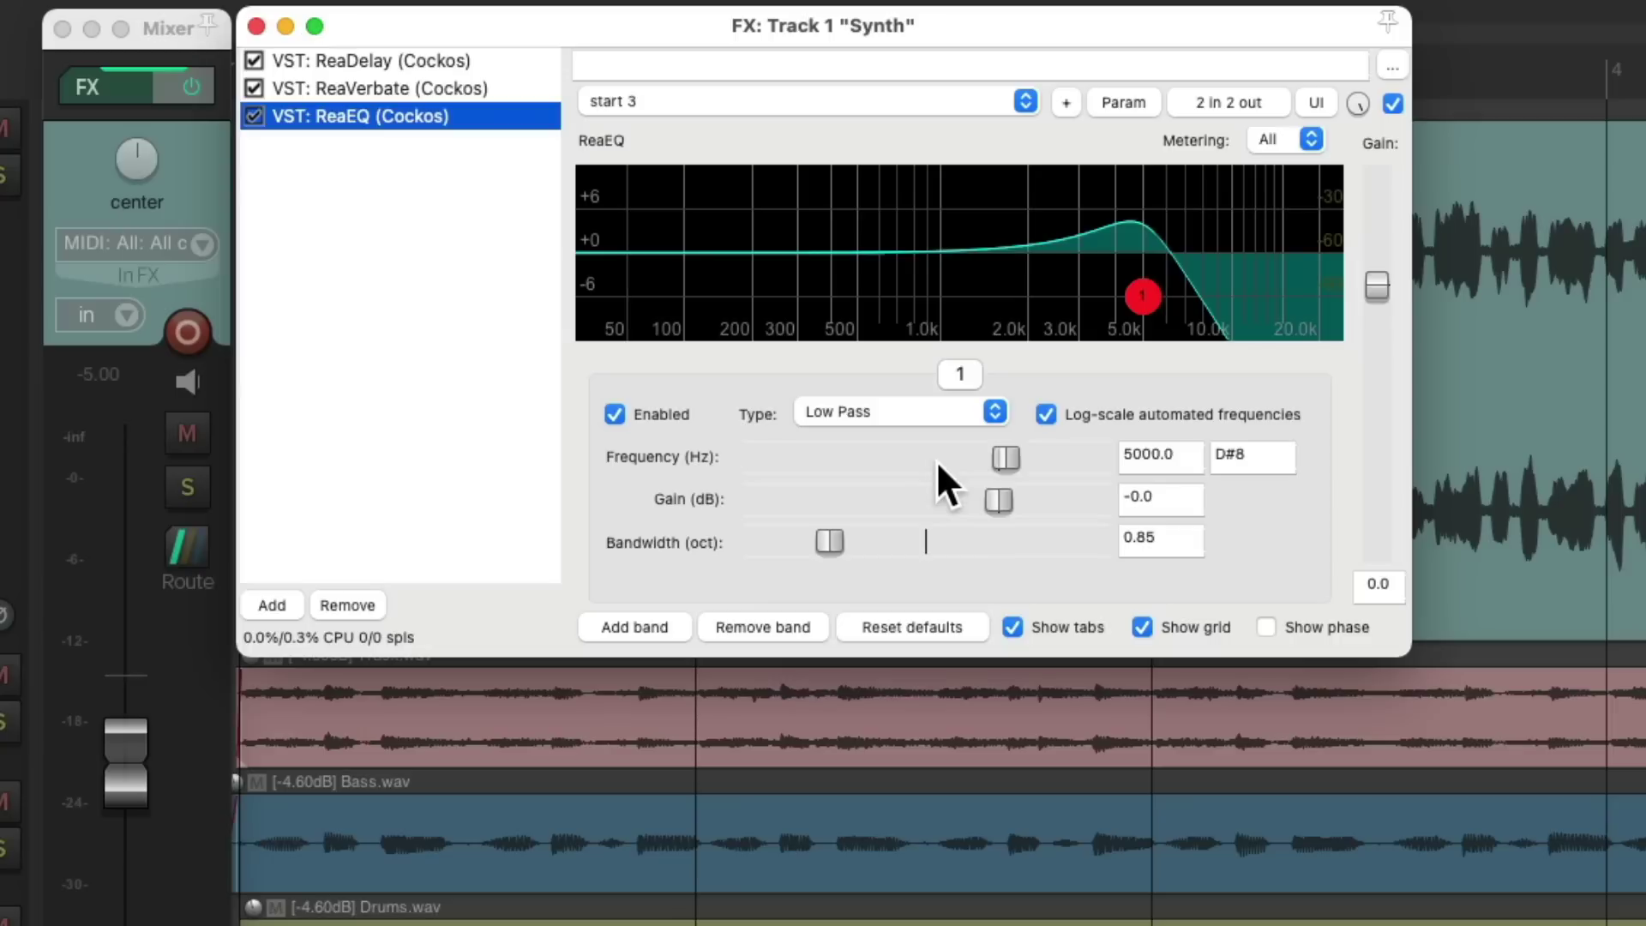
scroll(1142, 302, down, 5)
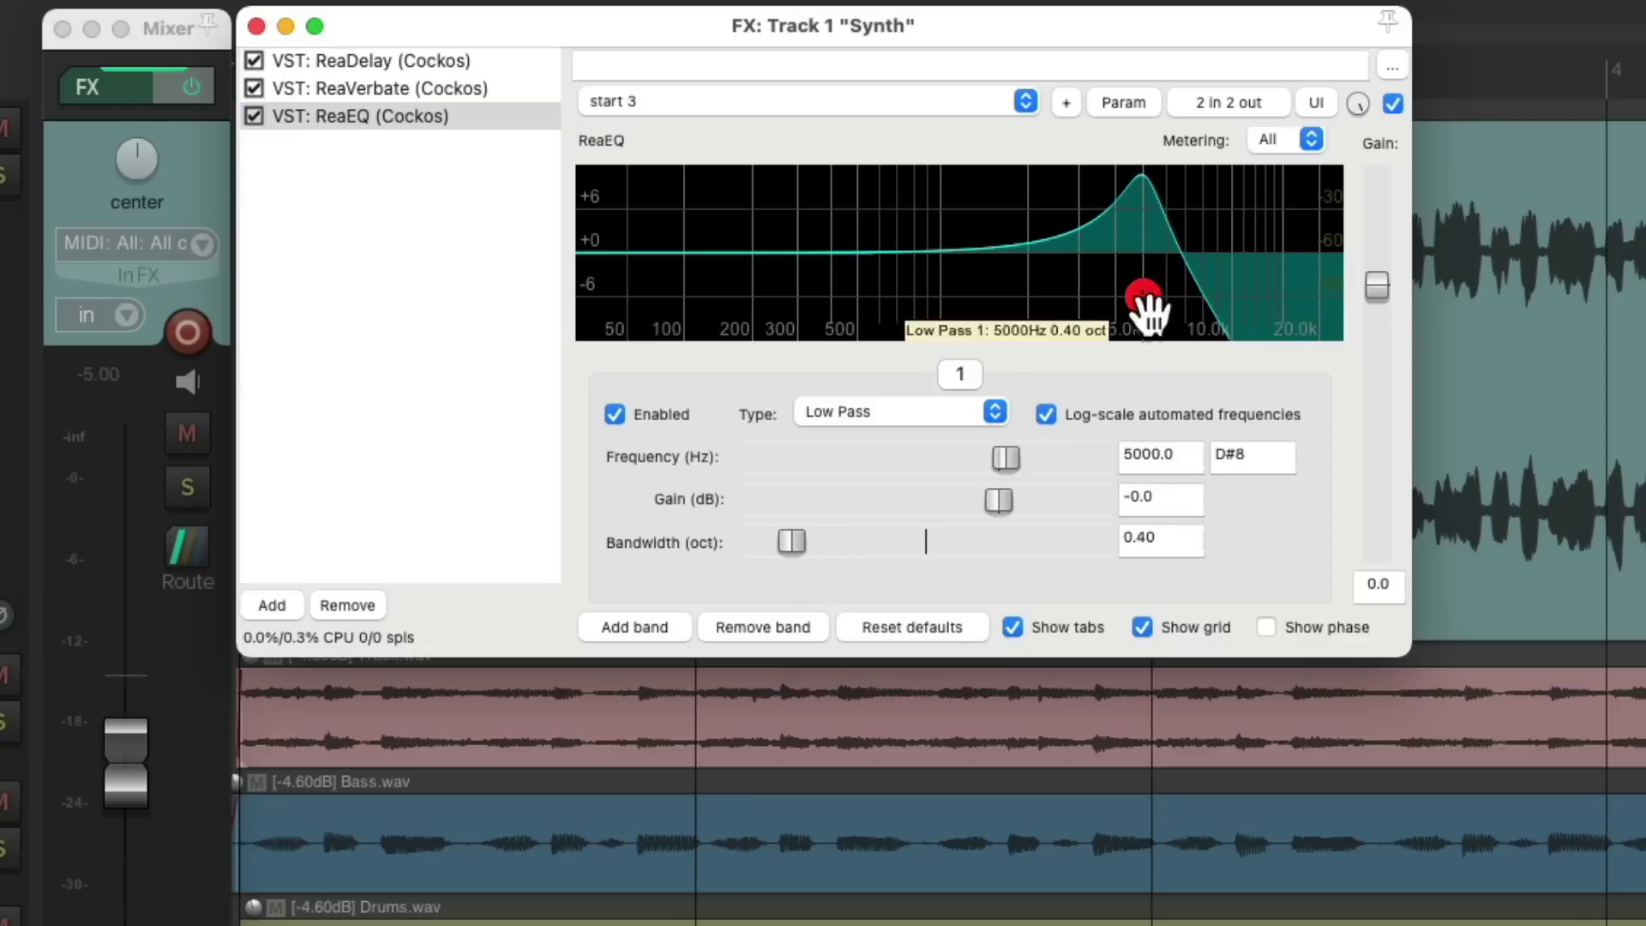
key(space)
mouse_move(1146, 296)
mouse_down()
mouse_move(811, 301)
mouse_move(1236, 302)
mouse_move(815, 294)
mouse_move(1168, 302)
mouse_up()
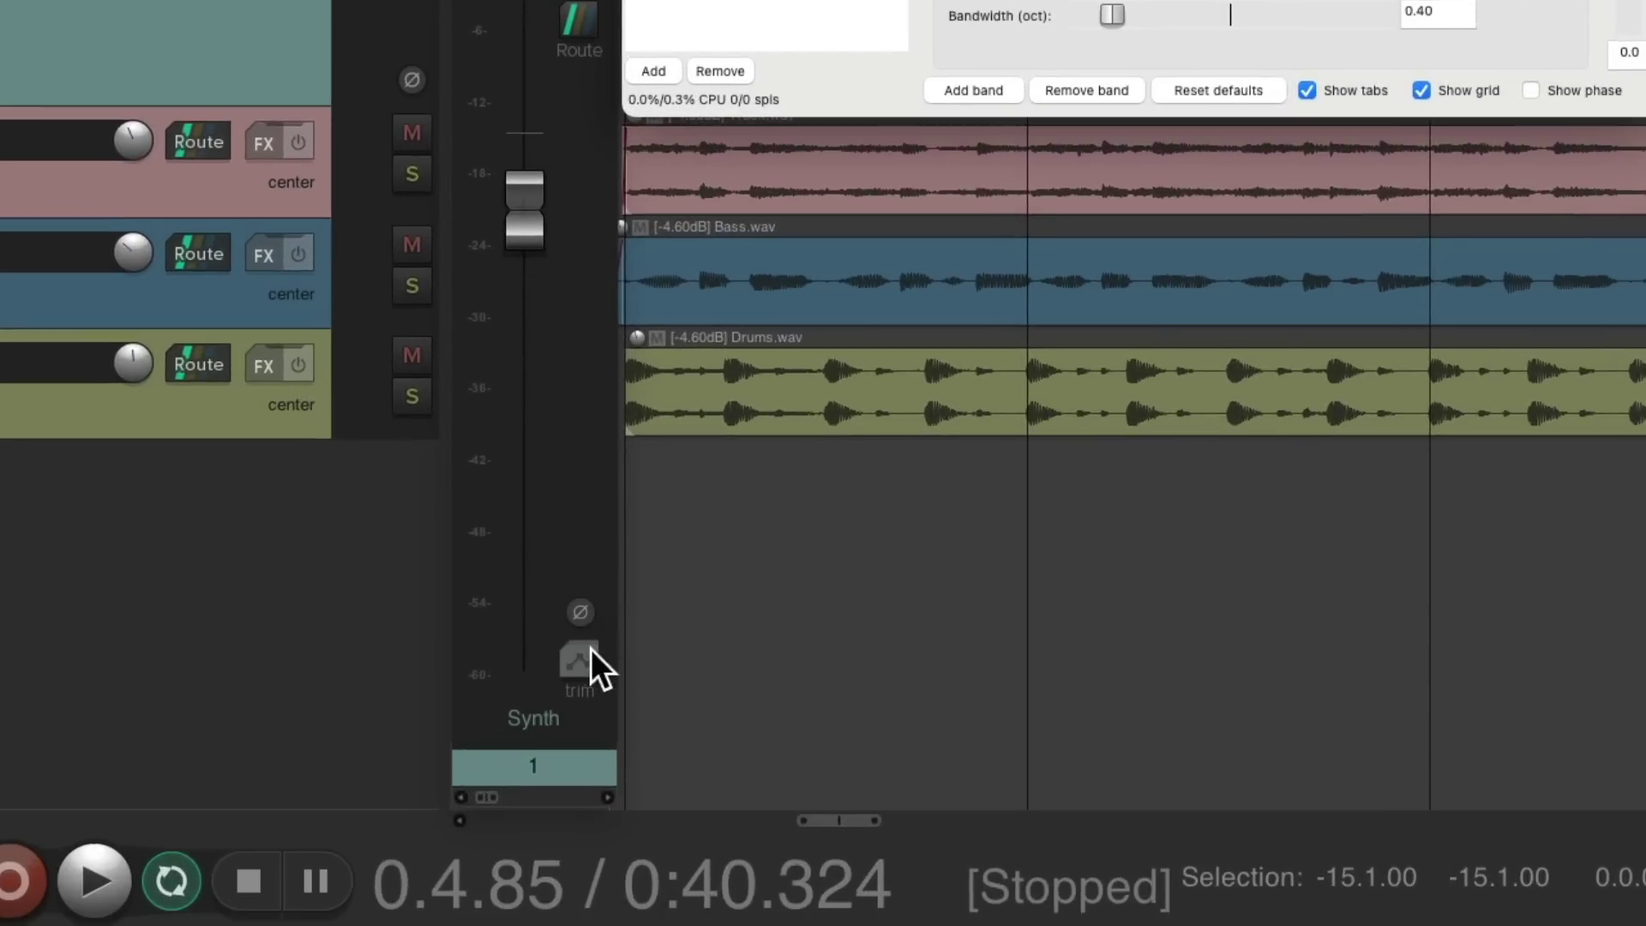
Record a low-pass frequency sweep in Write mode during playback, then set the Synth track to Touch.
click(579, 661)
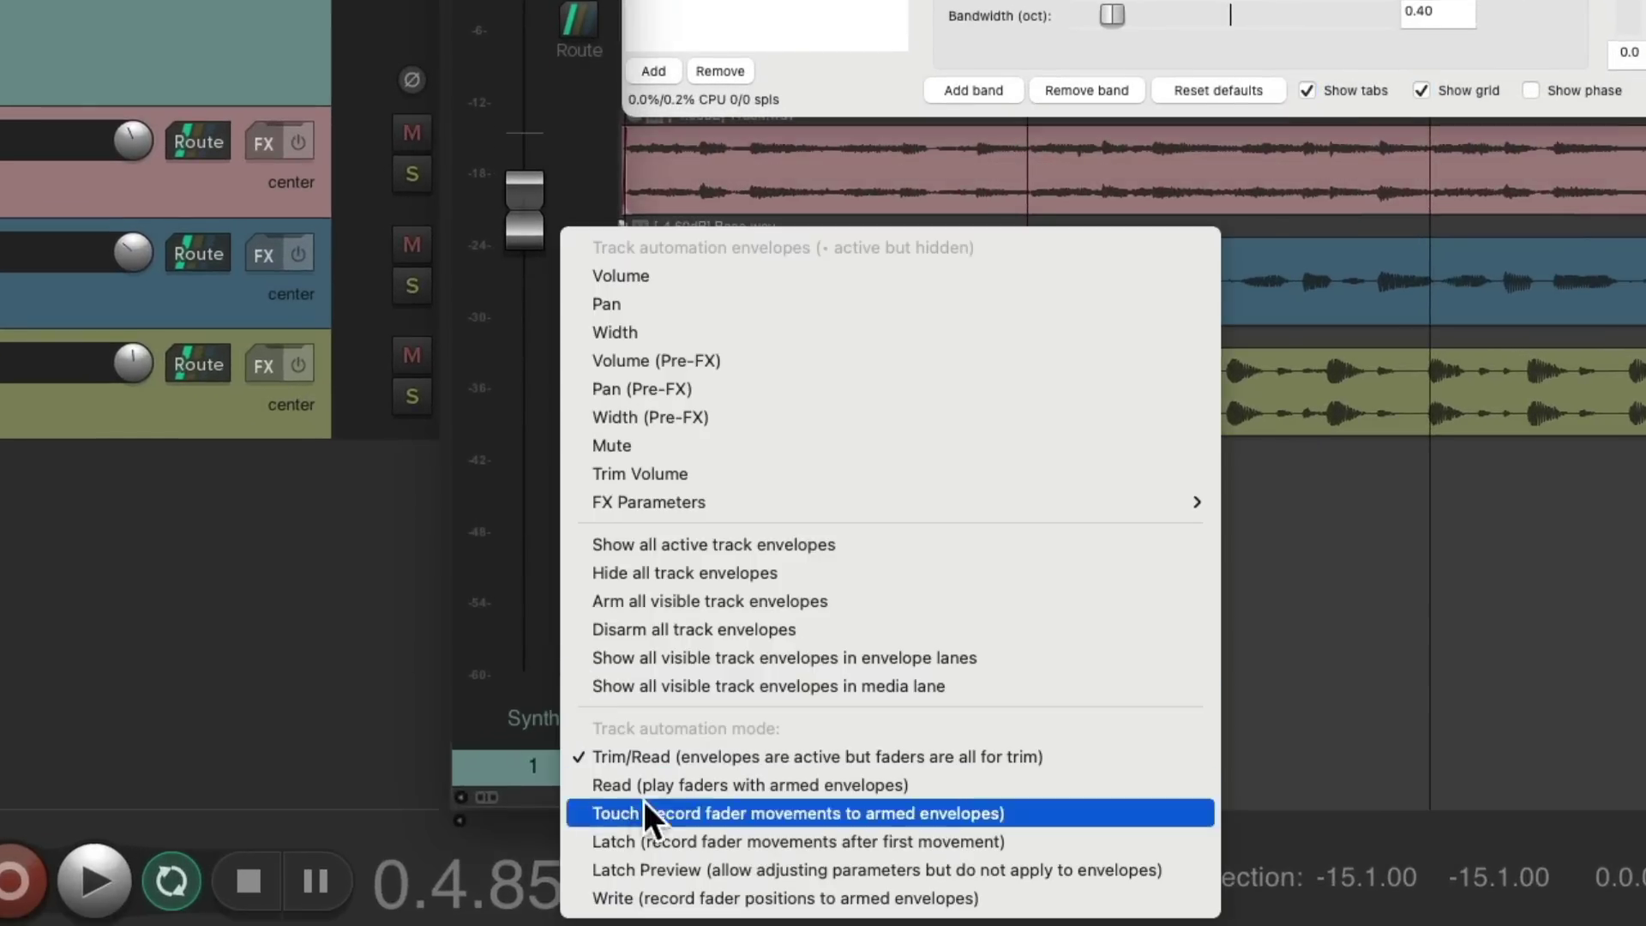
click(590, 898)
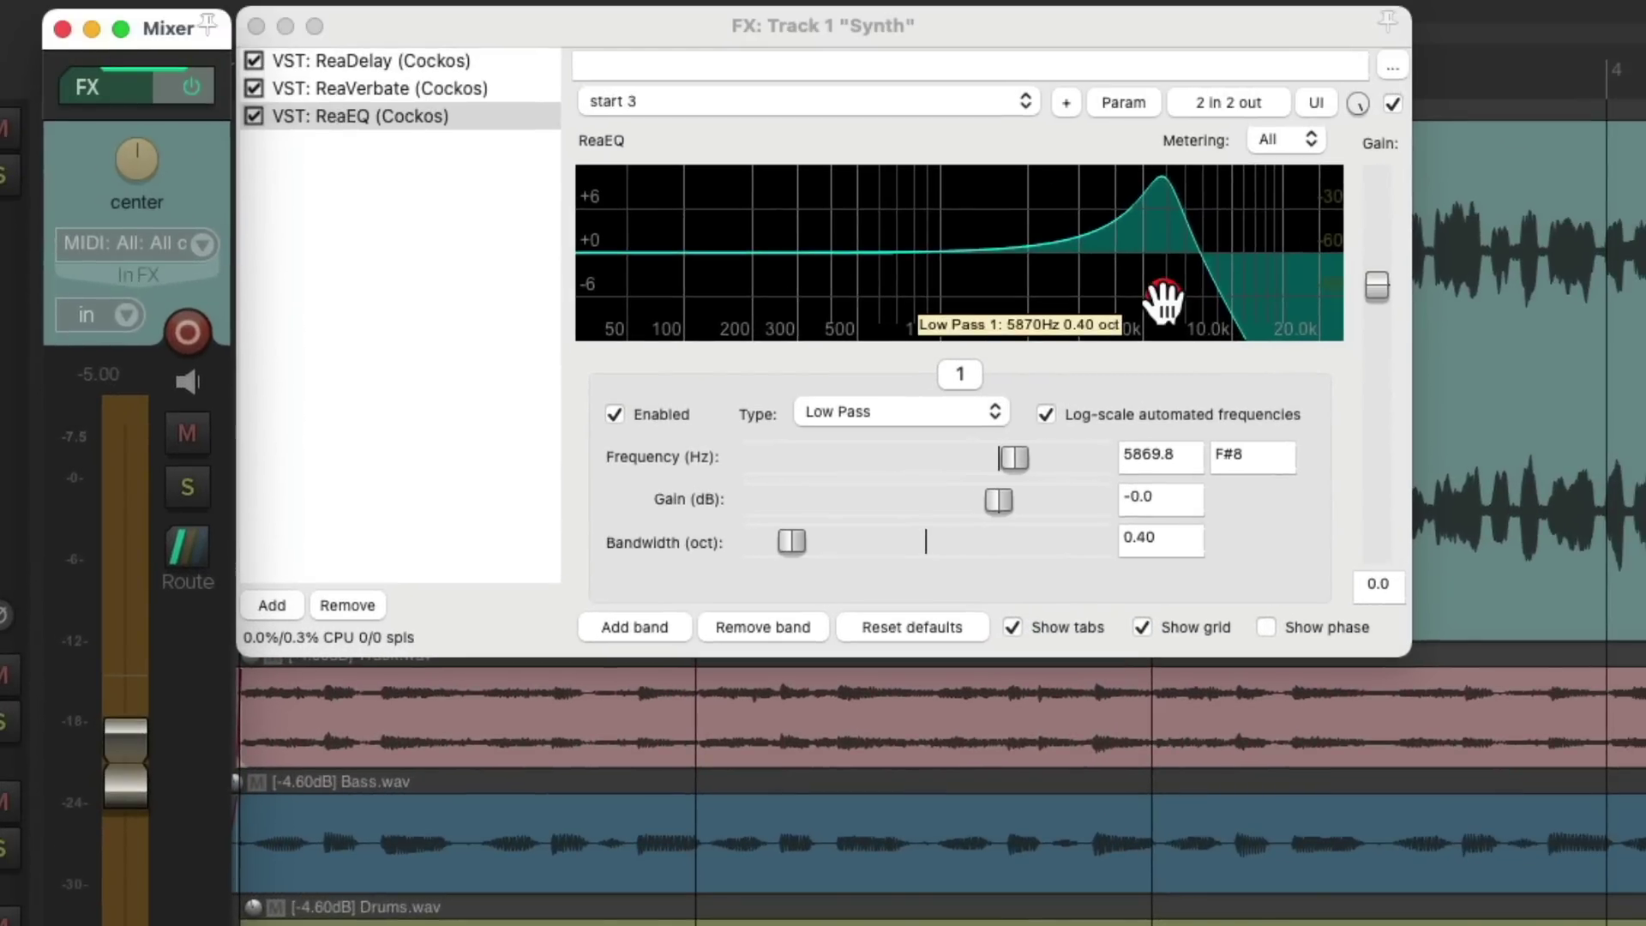
drag(1163, 300, 1160, 299)
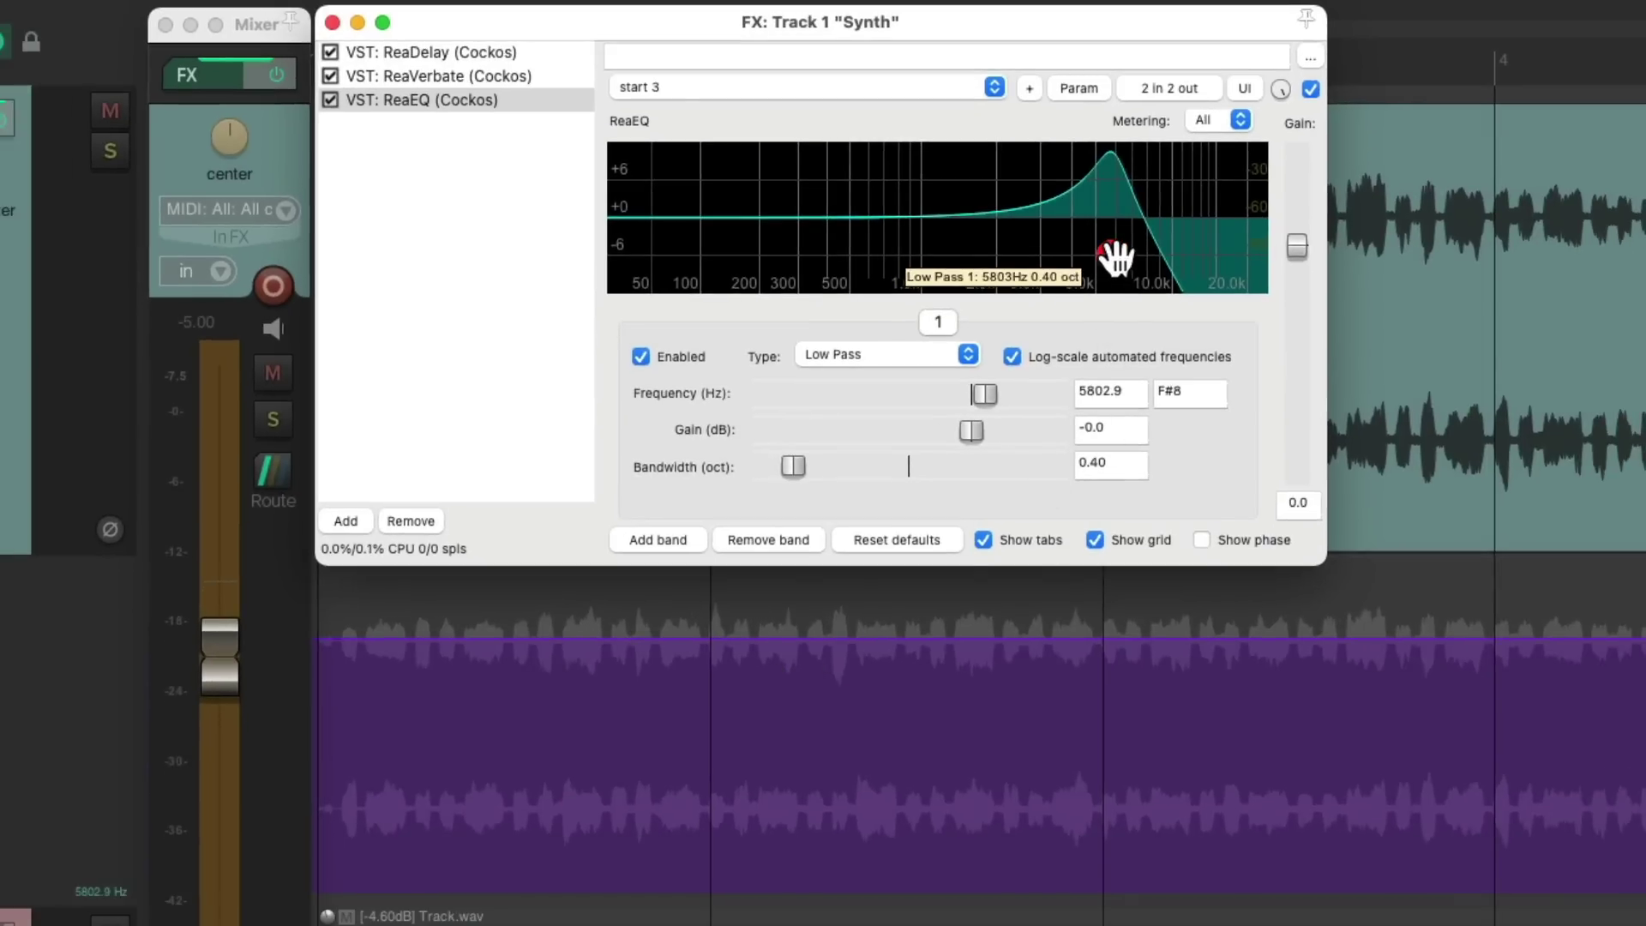
key(space)
drag(1112, 255, 1040, 249)
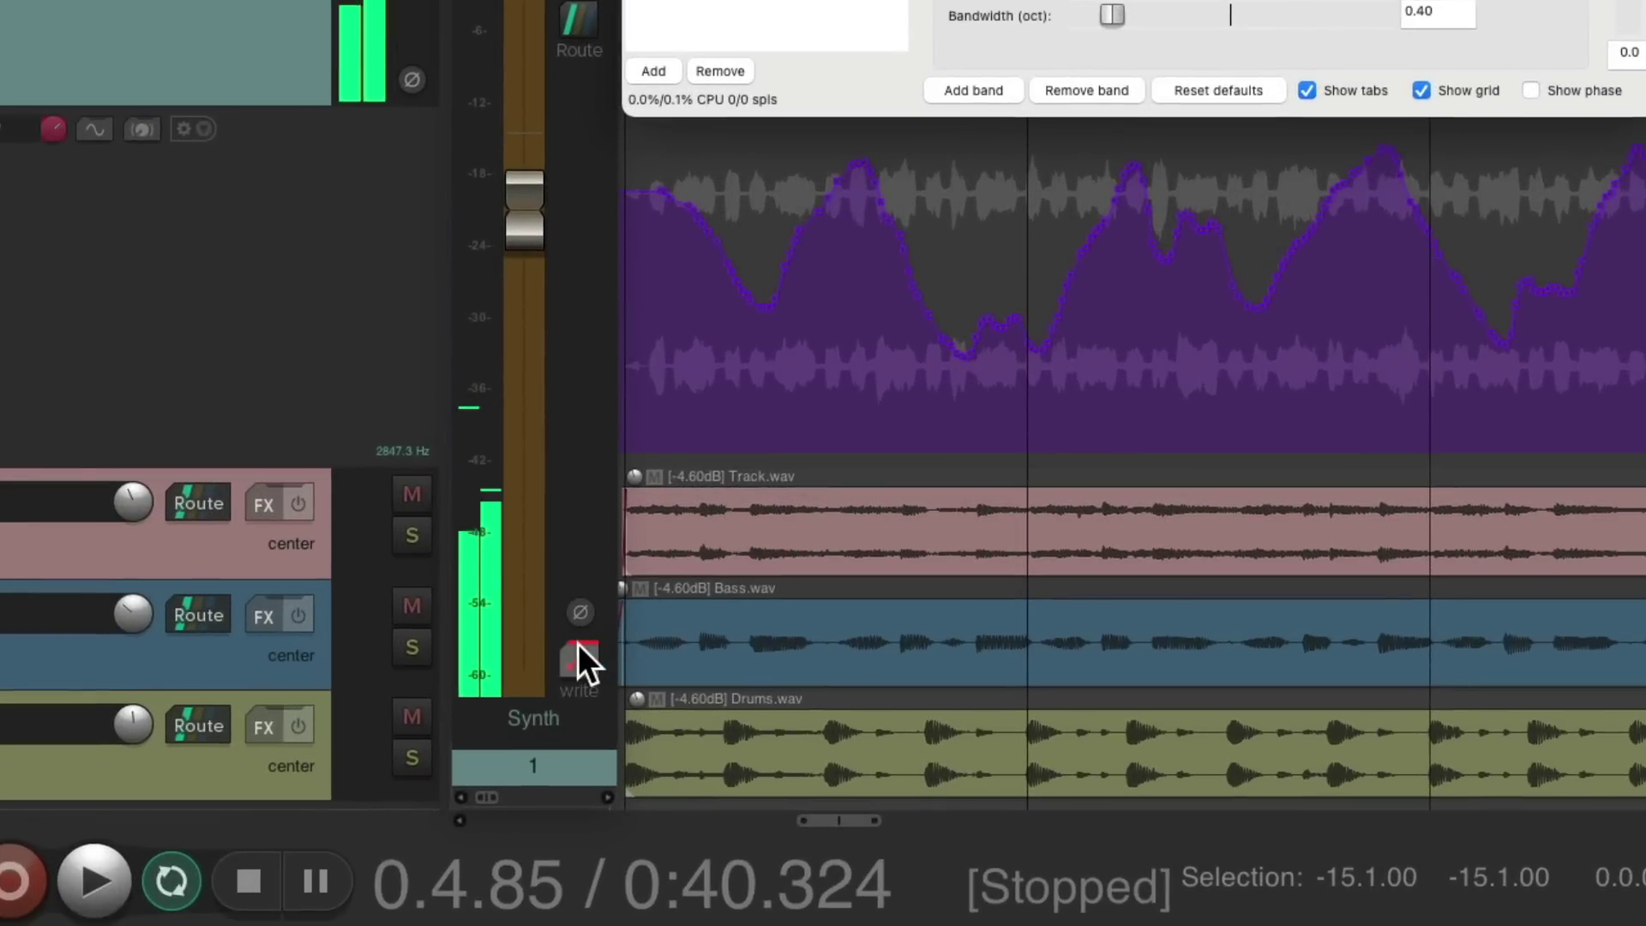
click(578, 648)
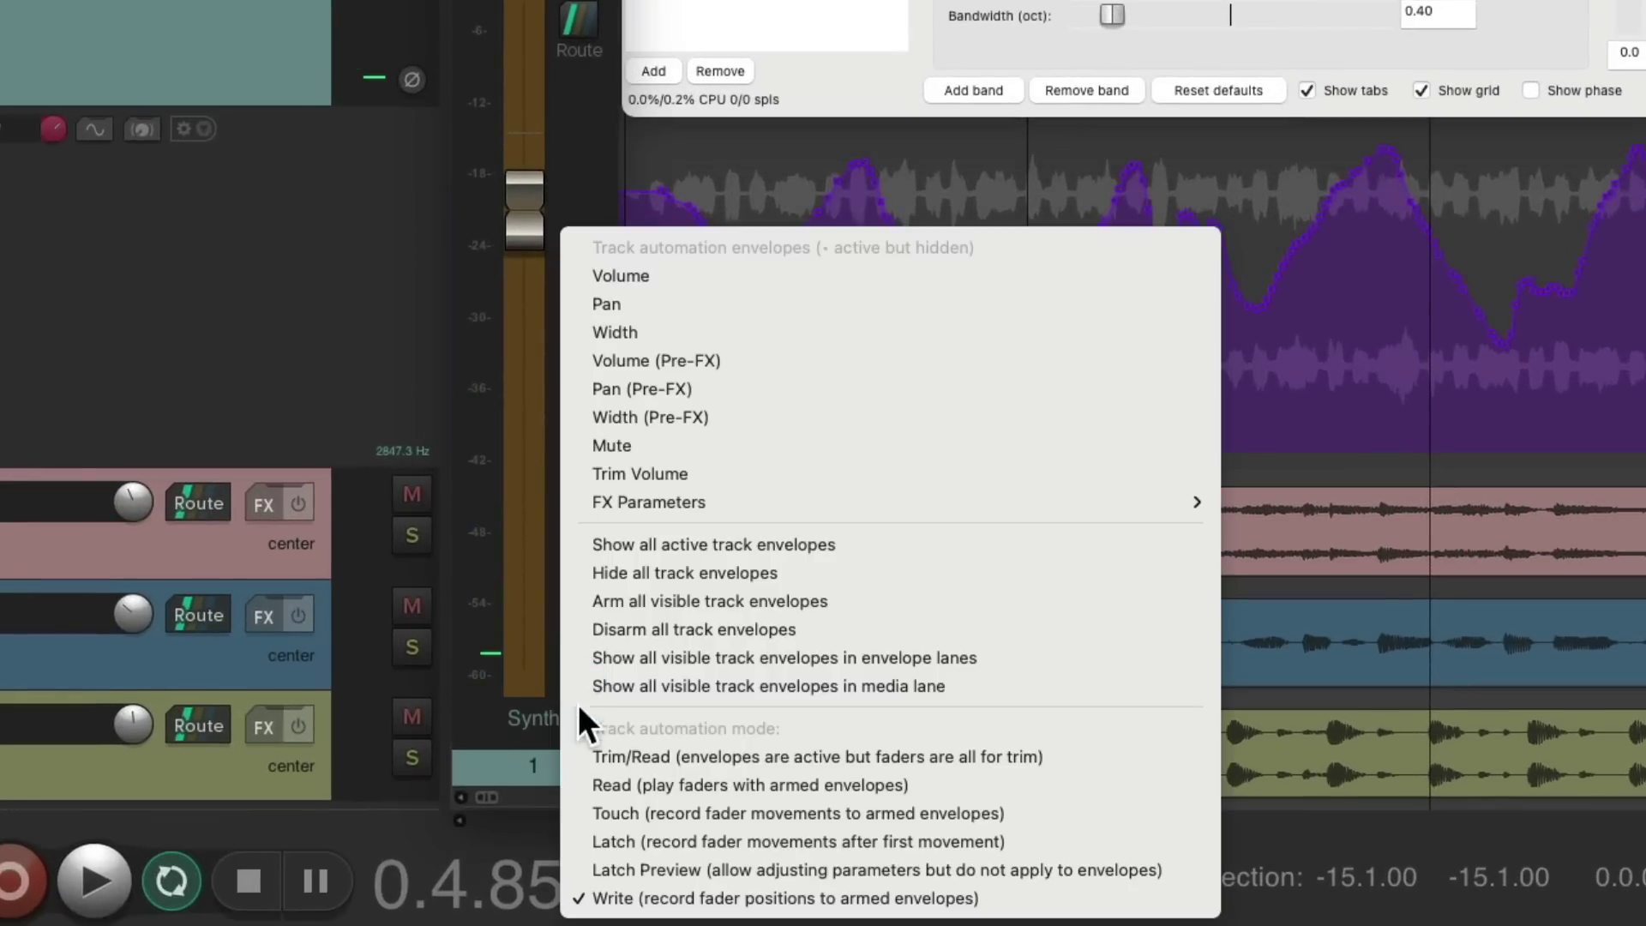
click(578, 808)
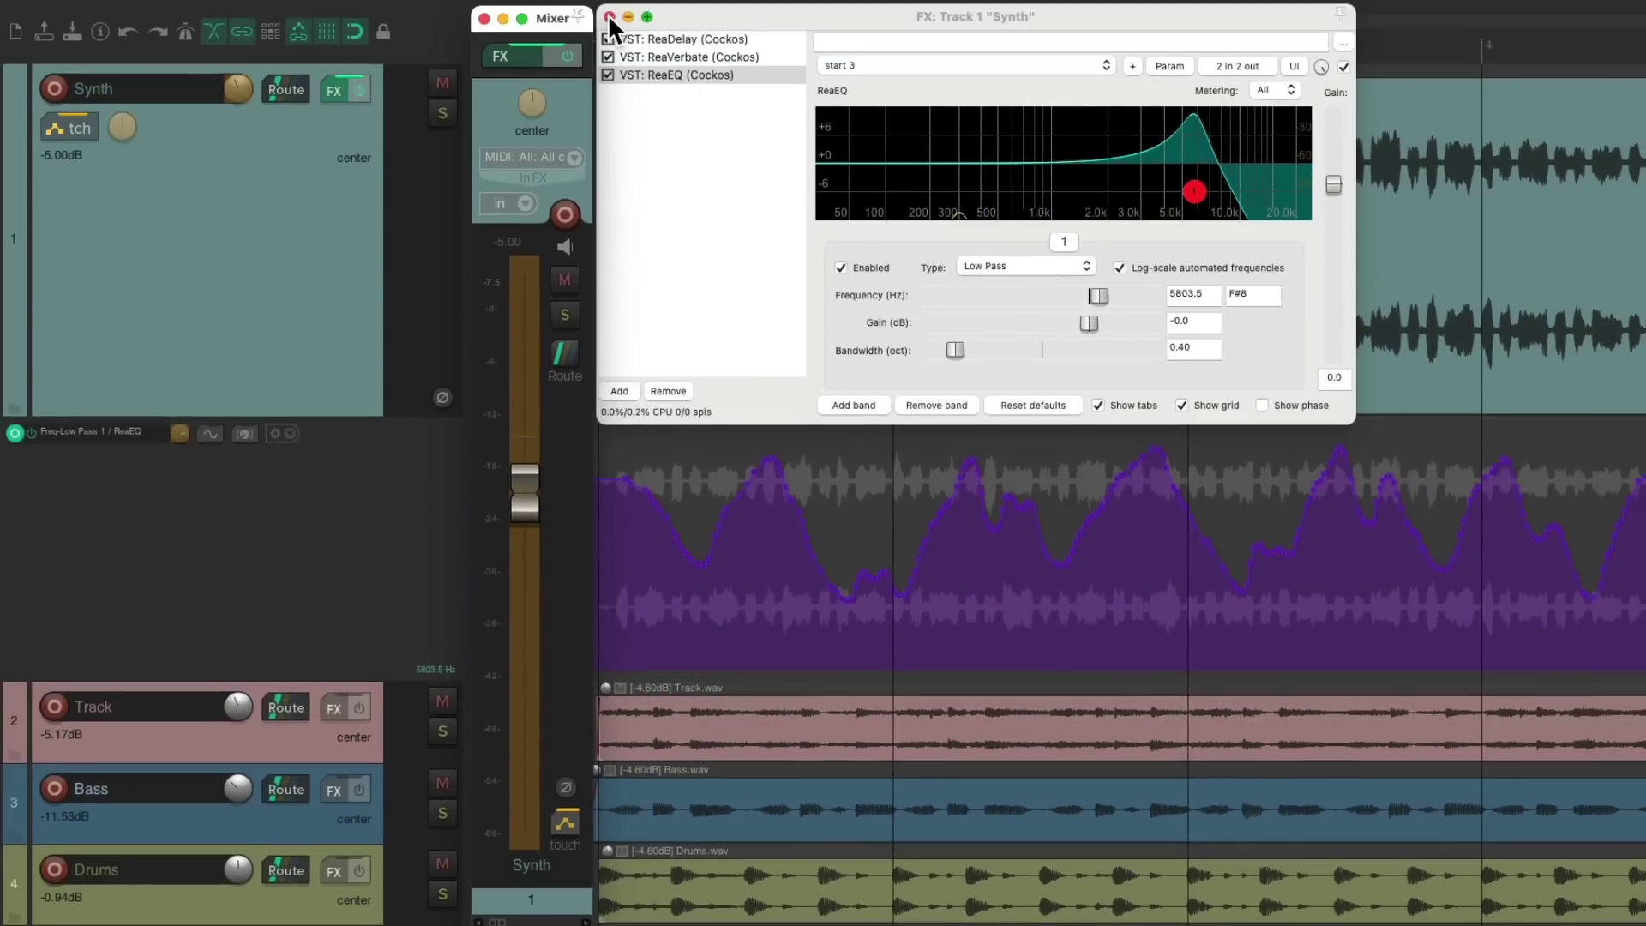
Close the ReaEQ window and play through the recorded Freq-Low Pass envelope, then stop.
click(608, 17)
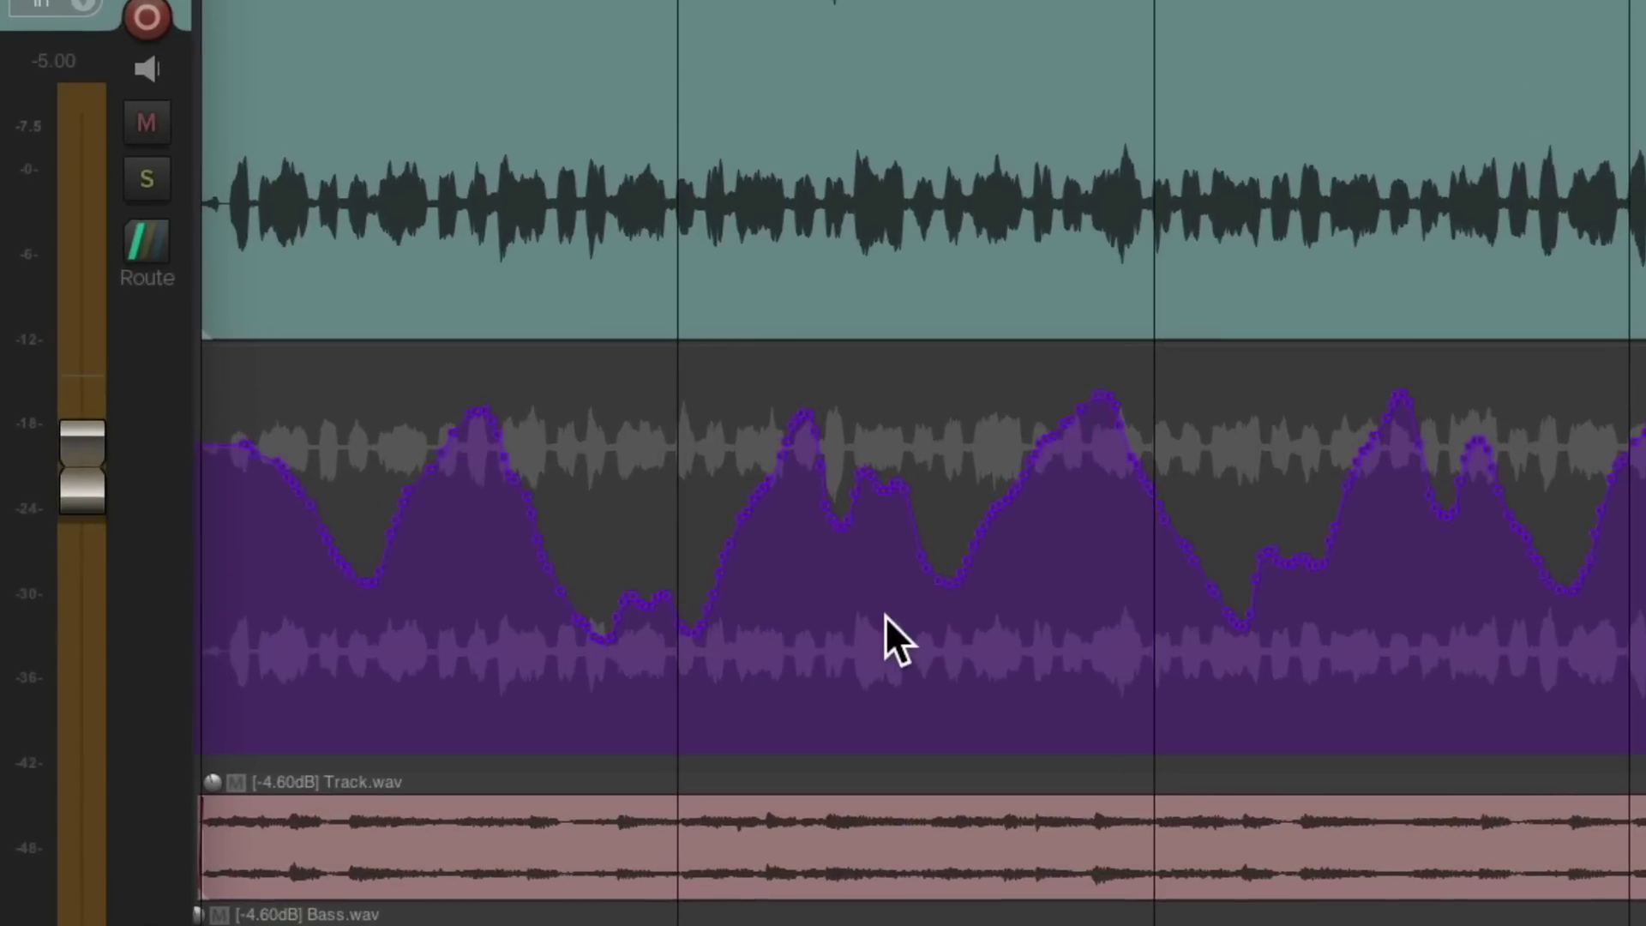
key(space)
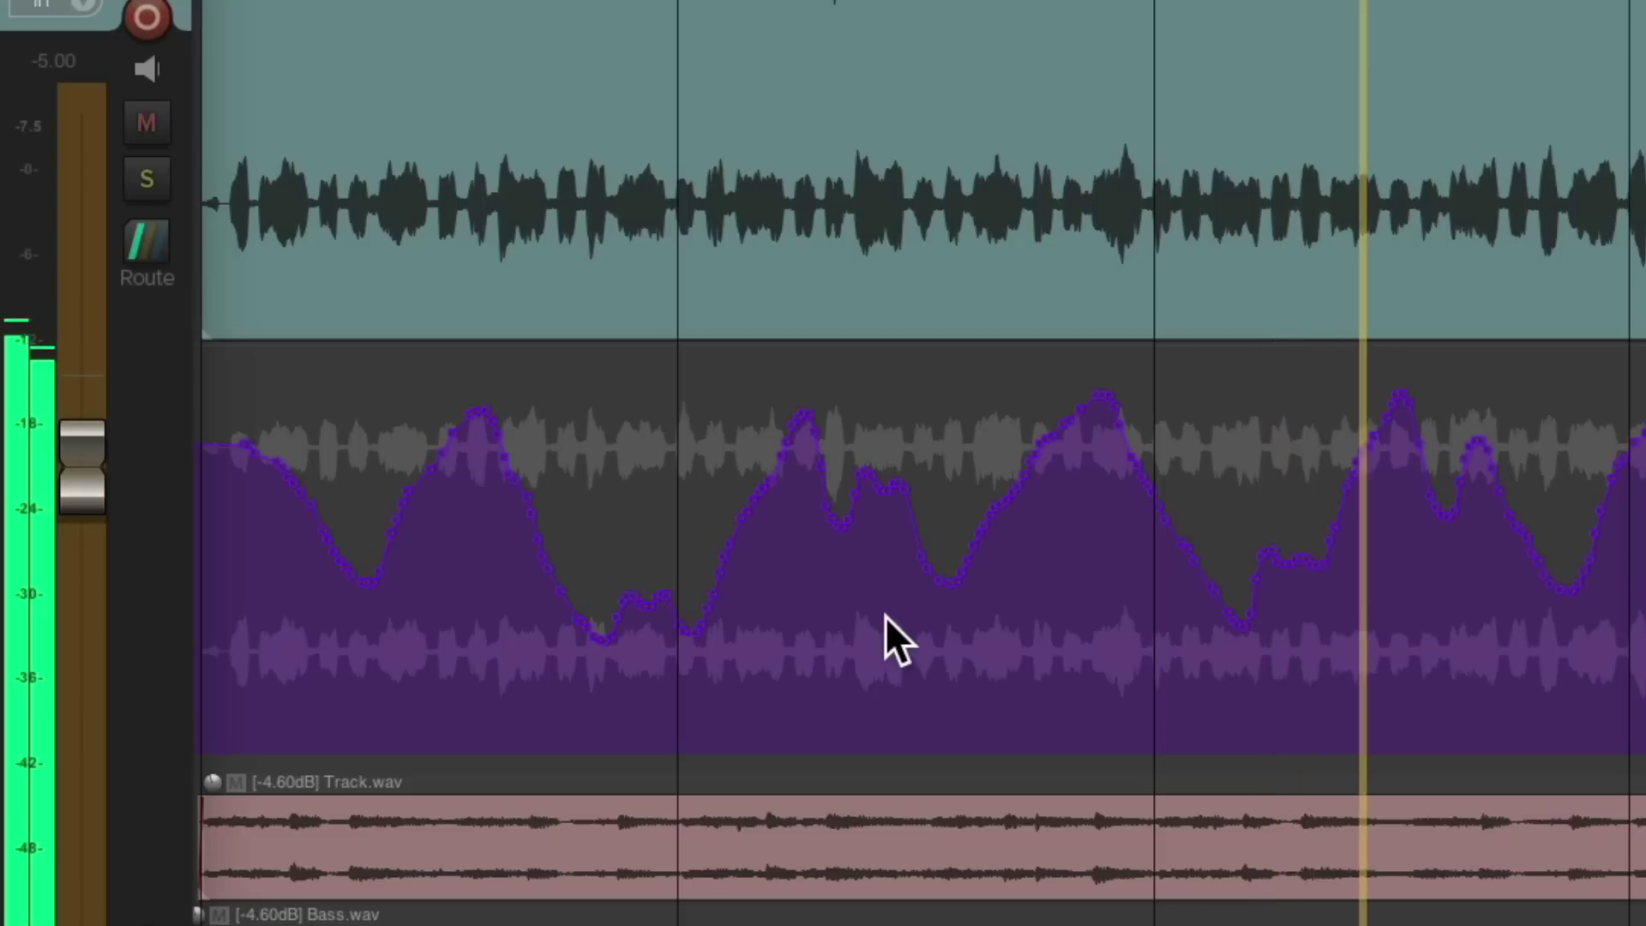
key(space)
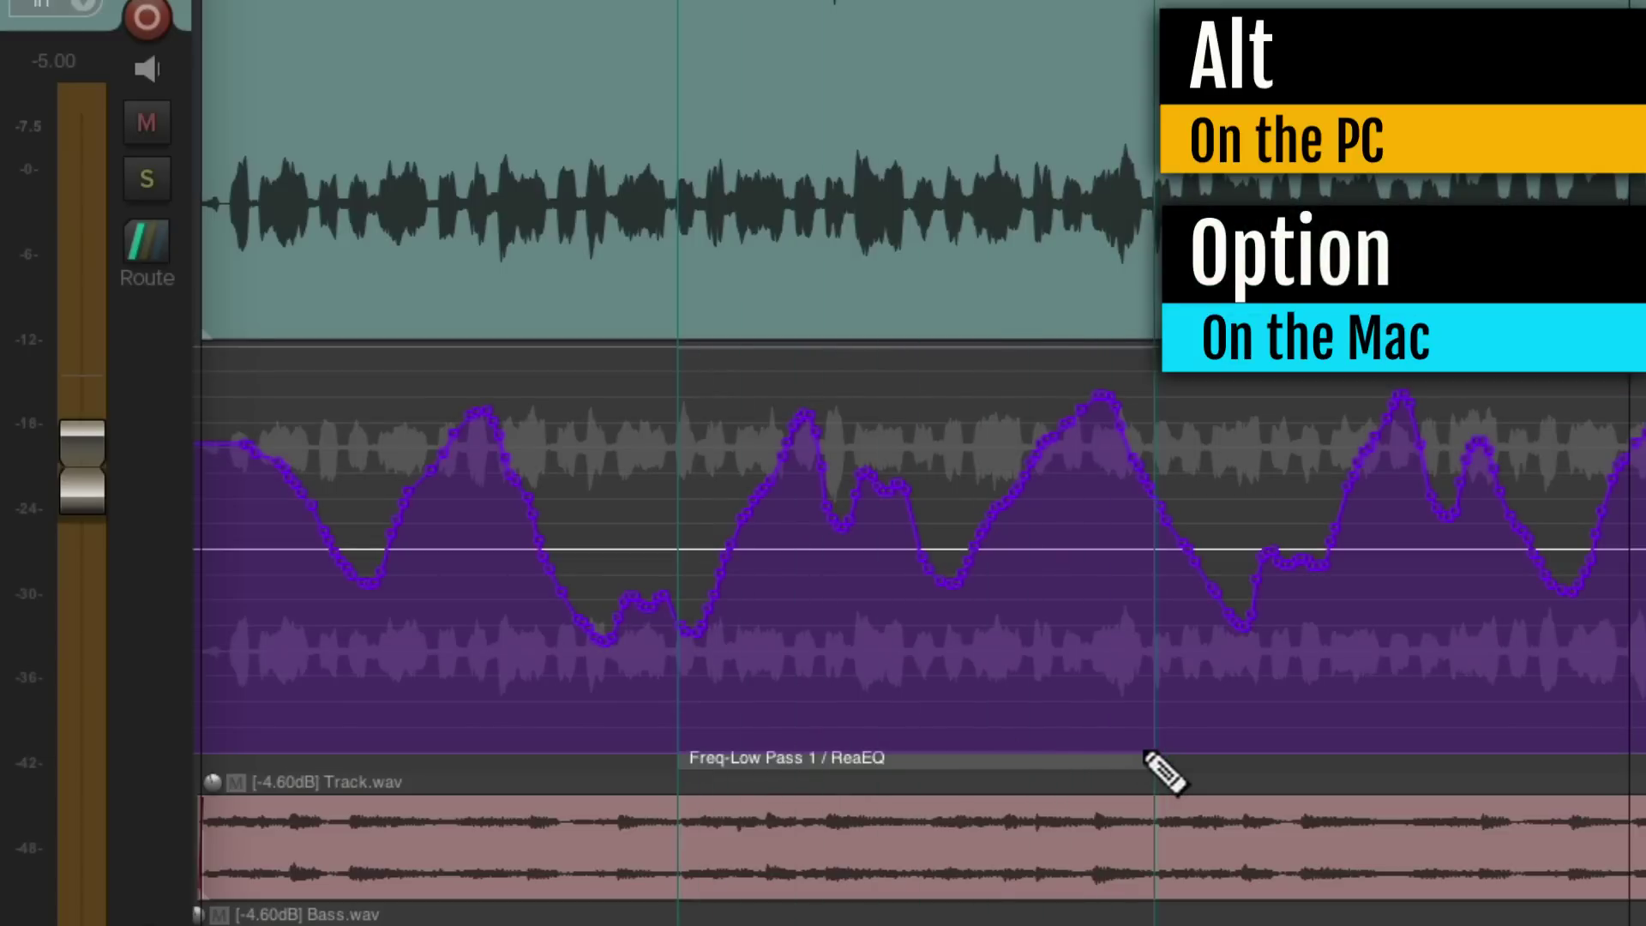
Set the bar-2 automation item to baseline -3 and amplitude 85, then delete it preserving points.
double_click(885, 763)
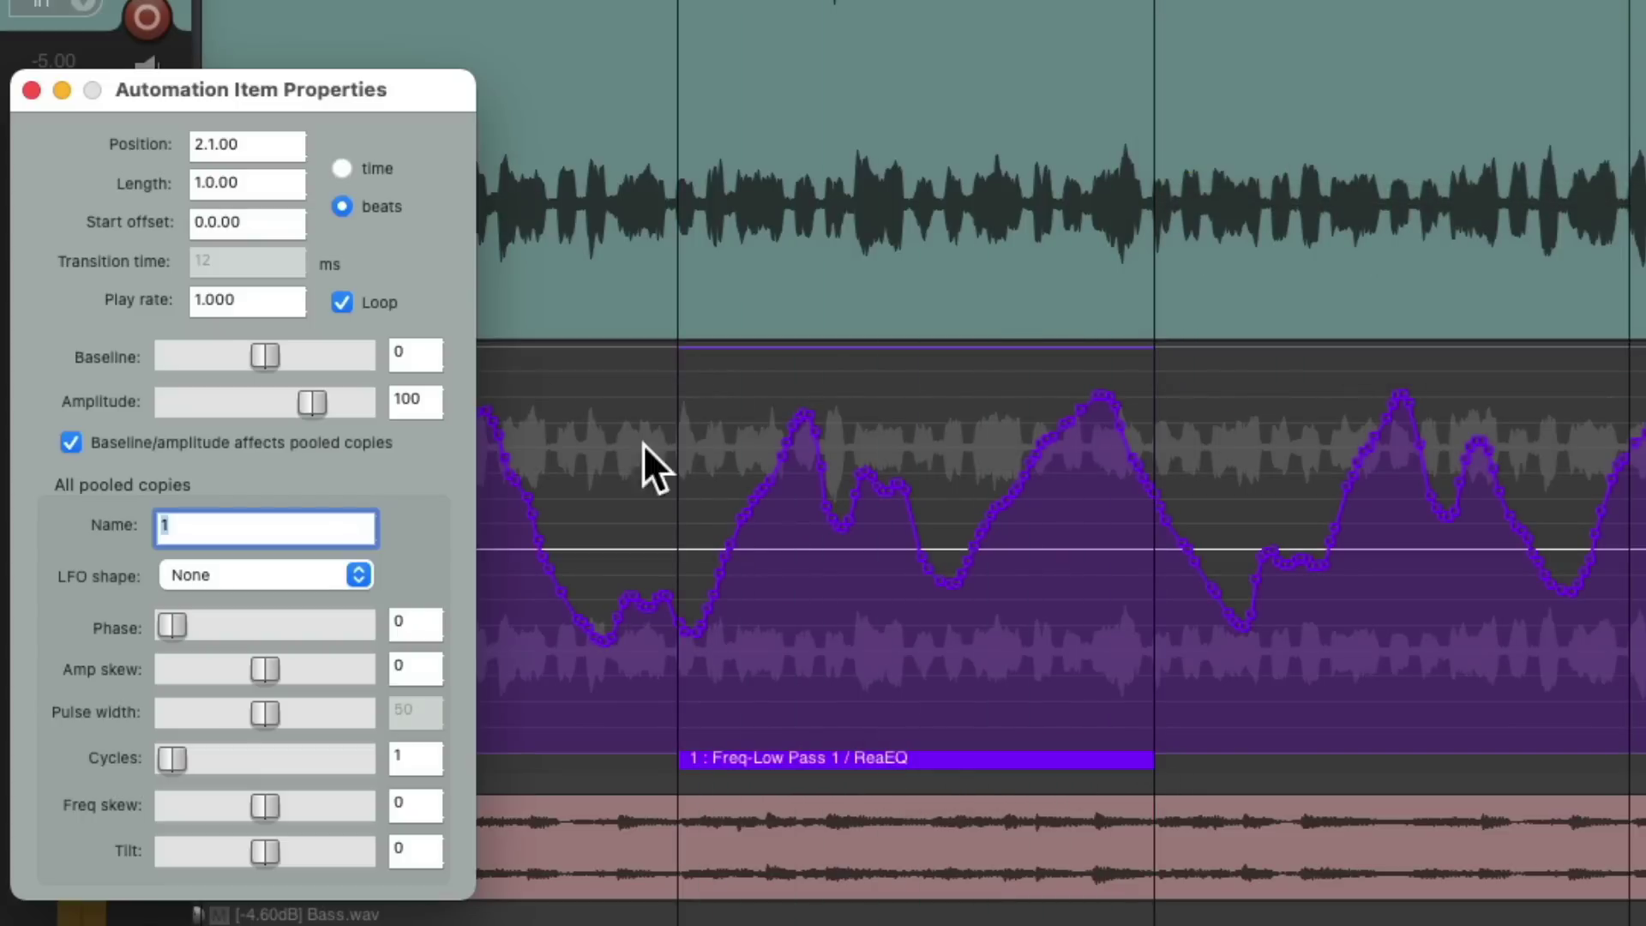
mouse_move(264, 358)
mouse_down()
mouse_move(234, 363)
mouse_move(278, 364)
mouse_move(314, 405)
mouse_move(264, 357)
mouse_move(290, 399)
mouse_move(306, 401)
mouse_move(269, 355)
mouse_up()
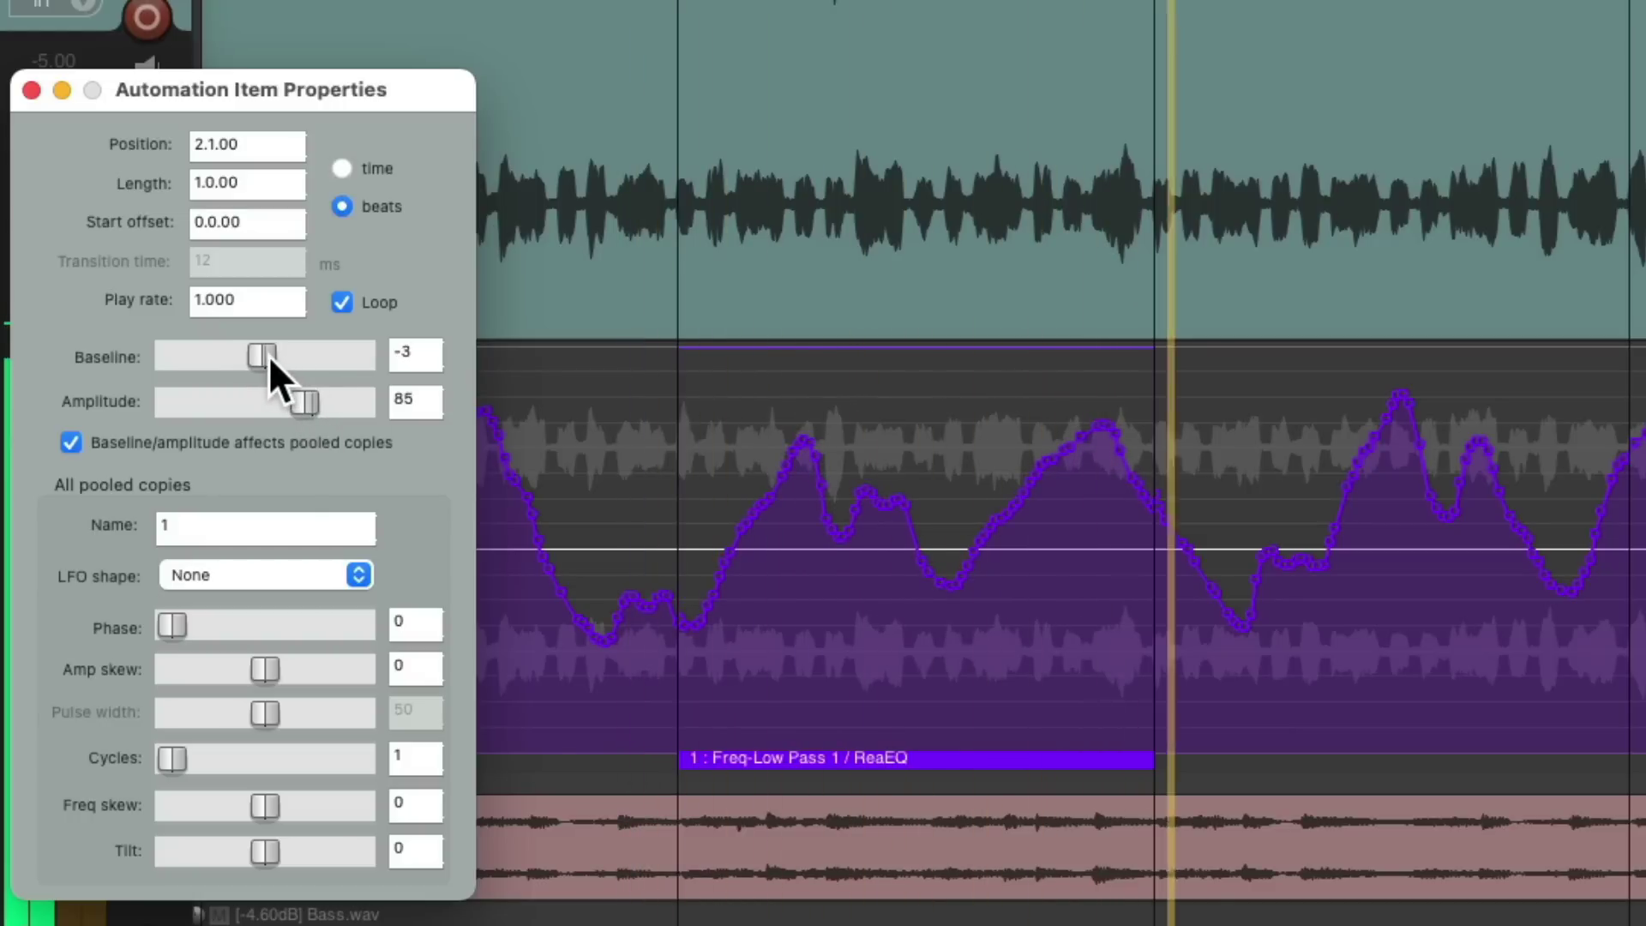
key(space)
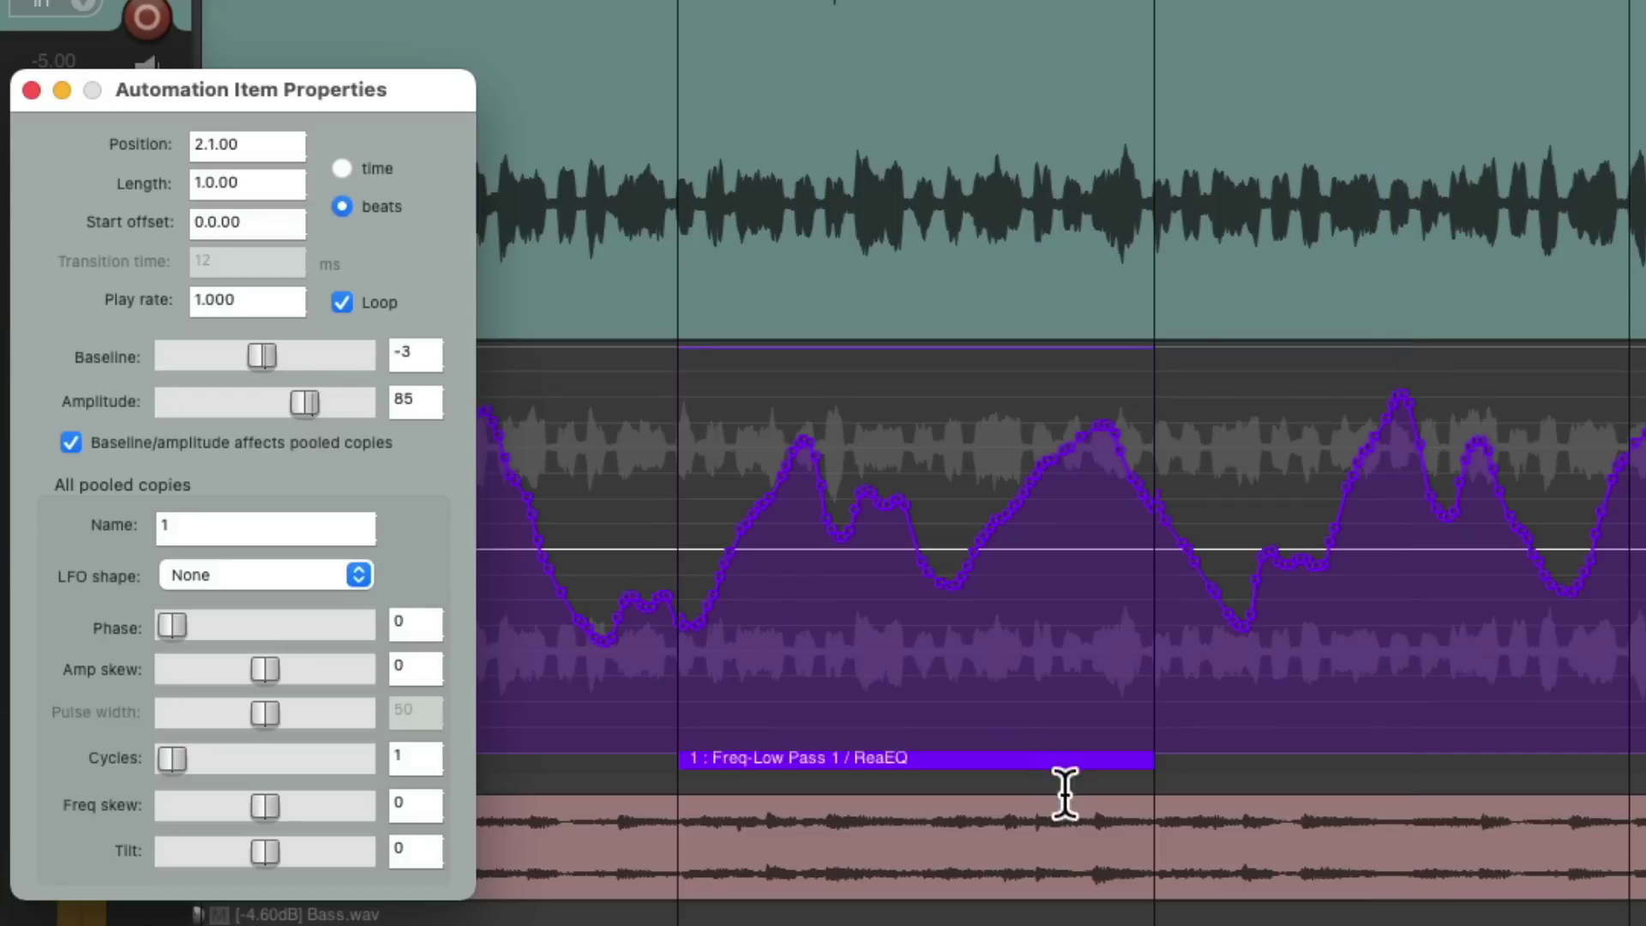
right_click(930, 762)
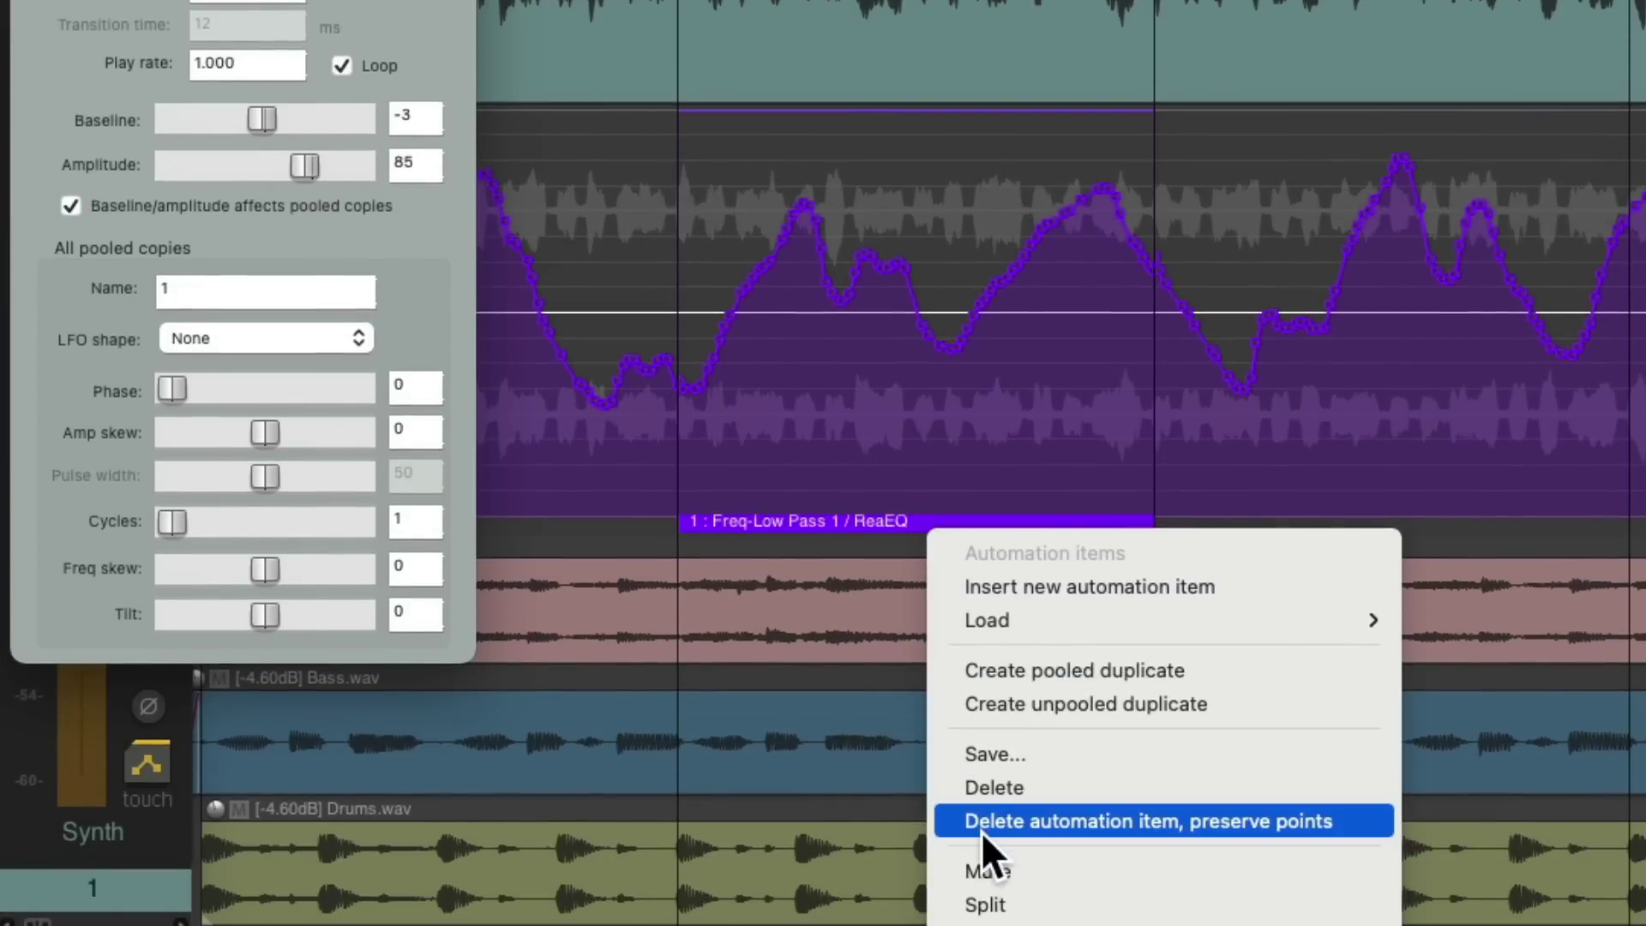
click(980, 829)
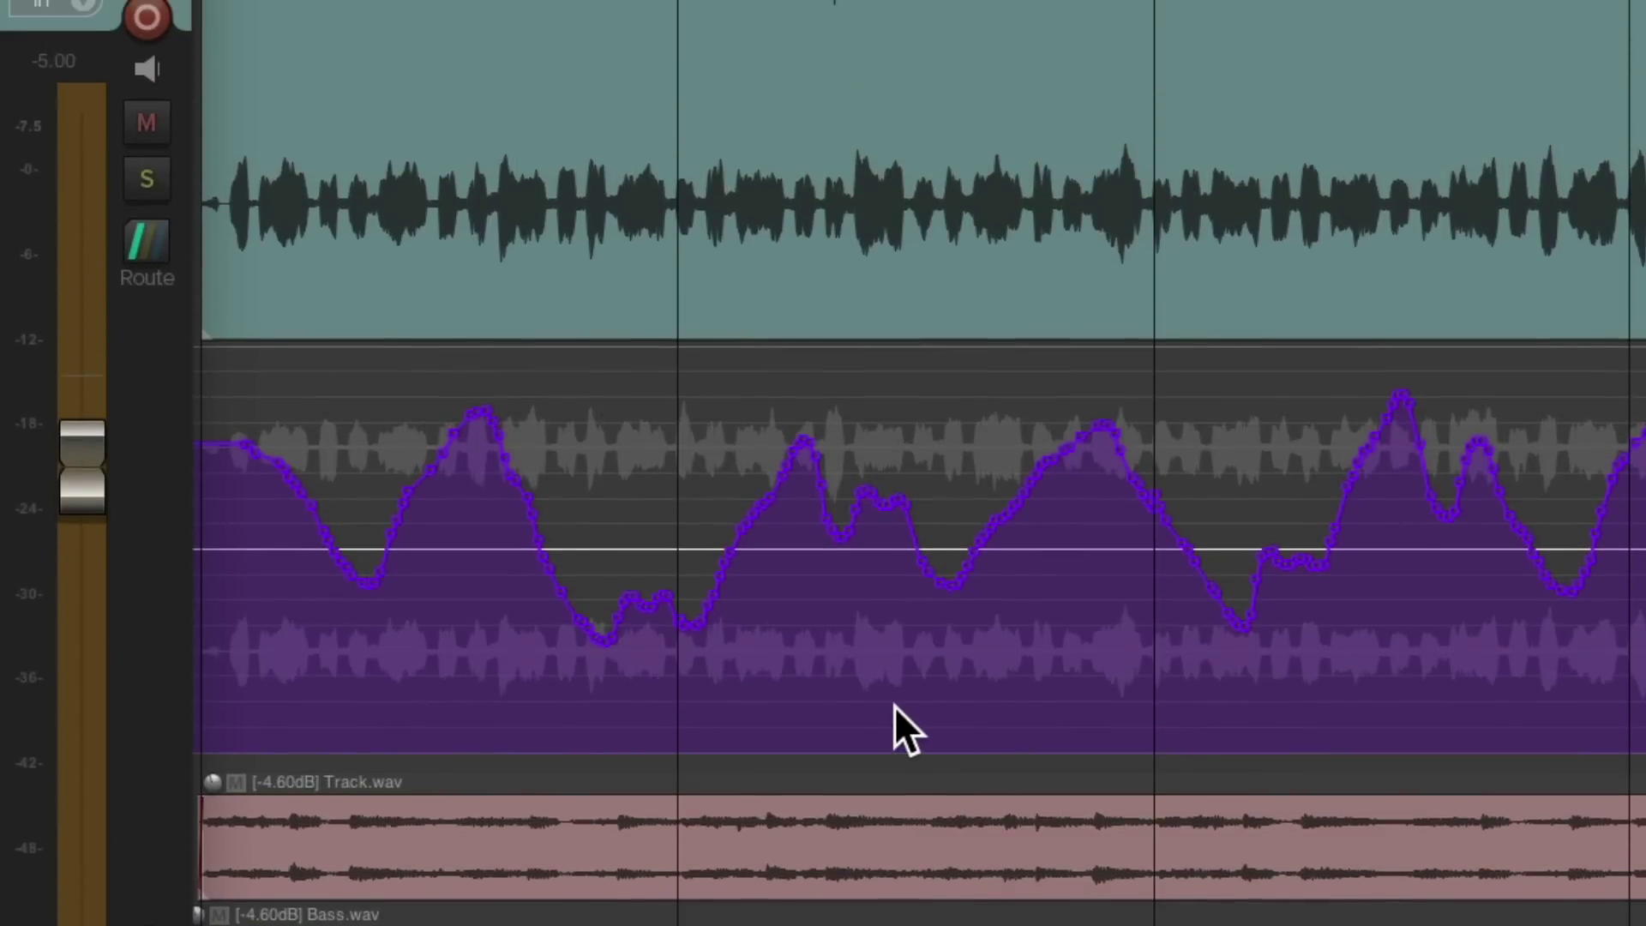
Razor-select the bar-2 frequency envelope, raise it and widen its peaks and dips, auditioning along the way.
drag(688, 414, 1149, 458)
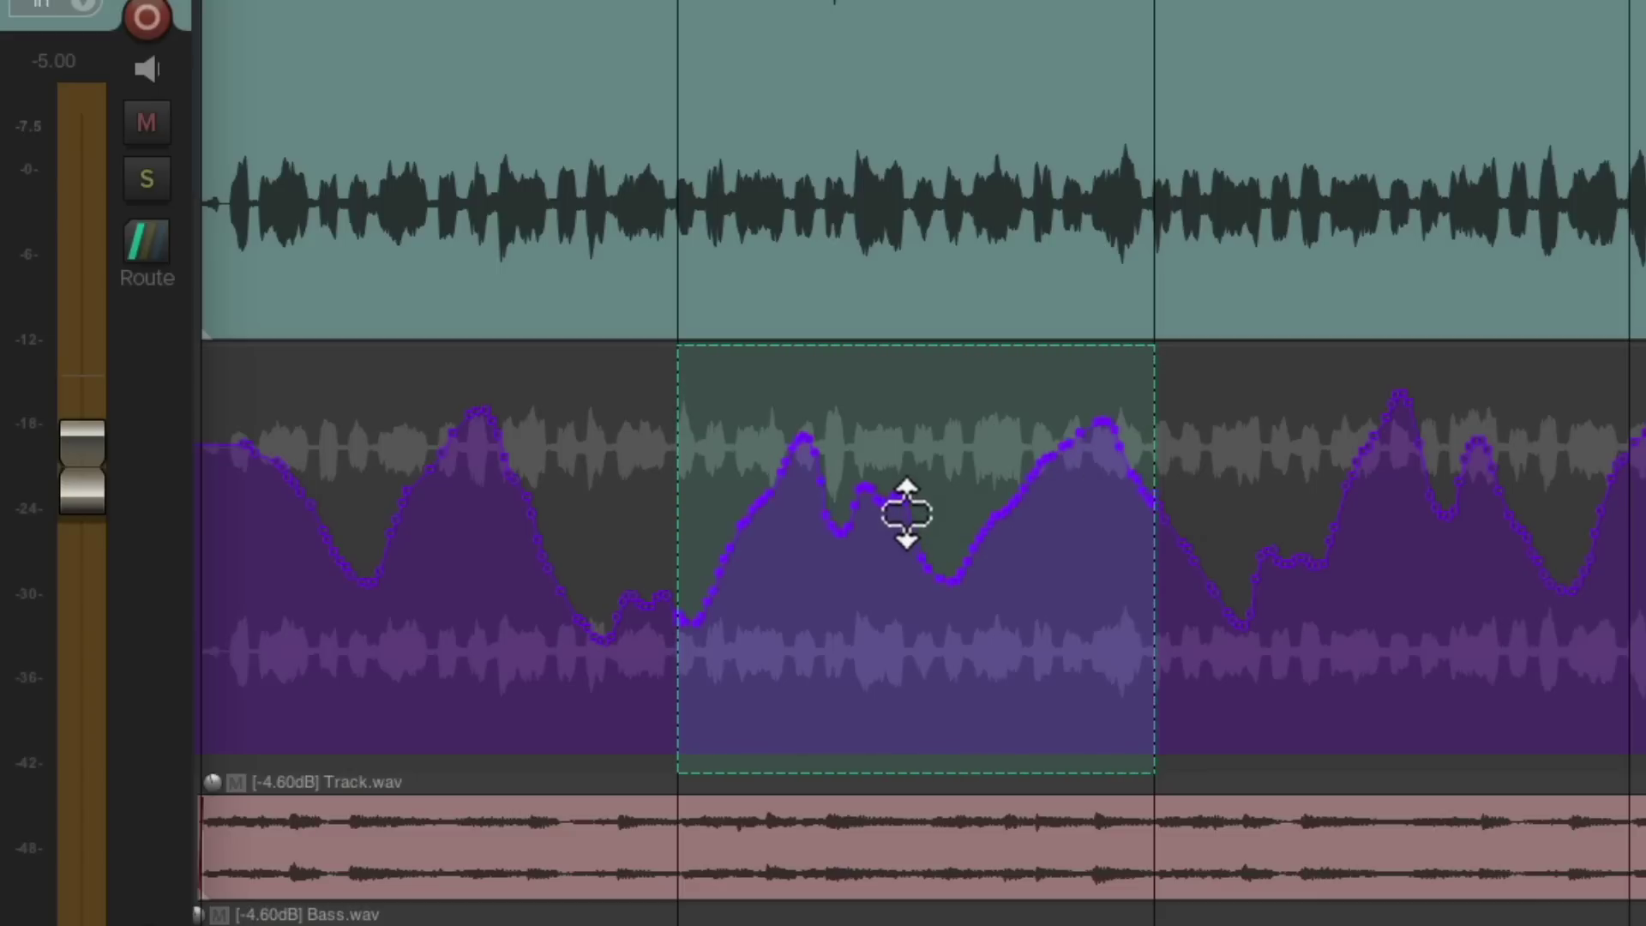
mouse_move(906, 514)
mouse_down()
mouse_move(907, 481)
mouse_move(898, 546)
mouse_up()
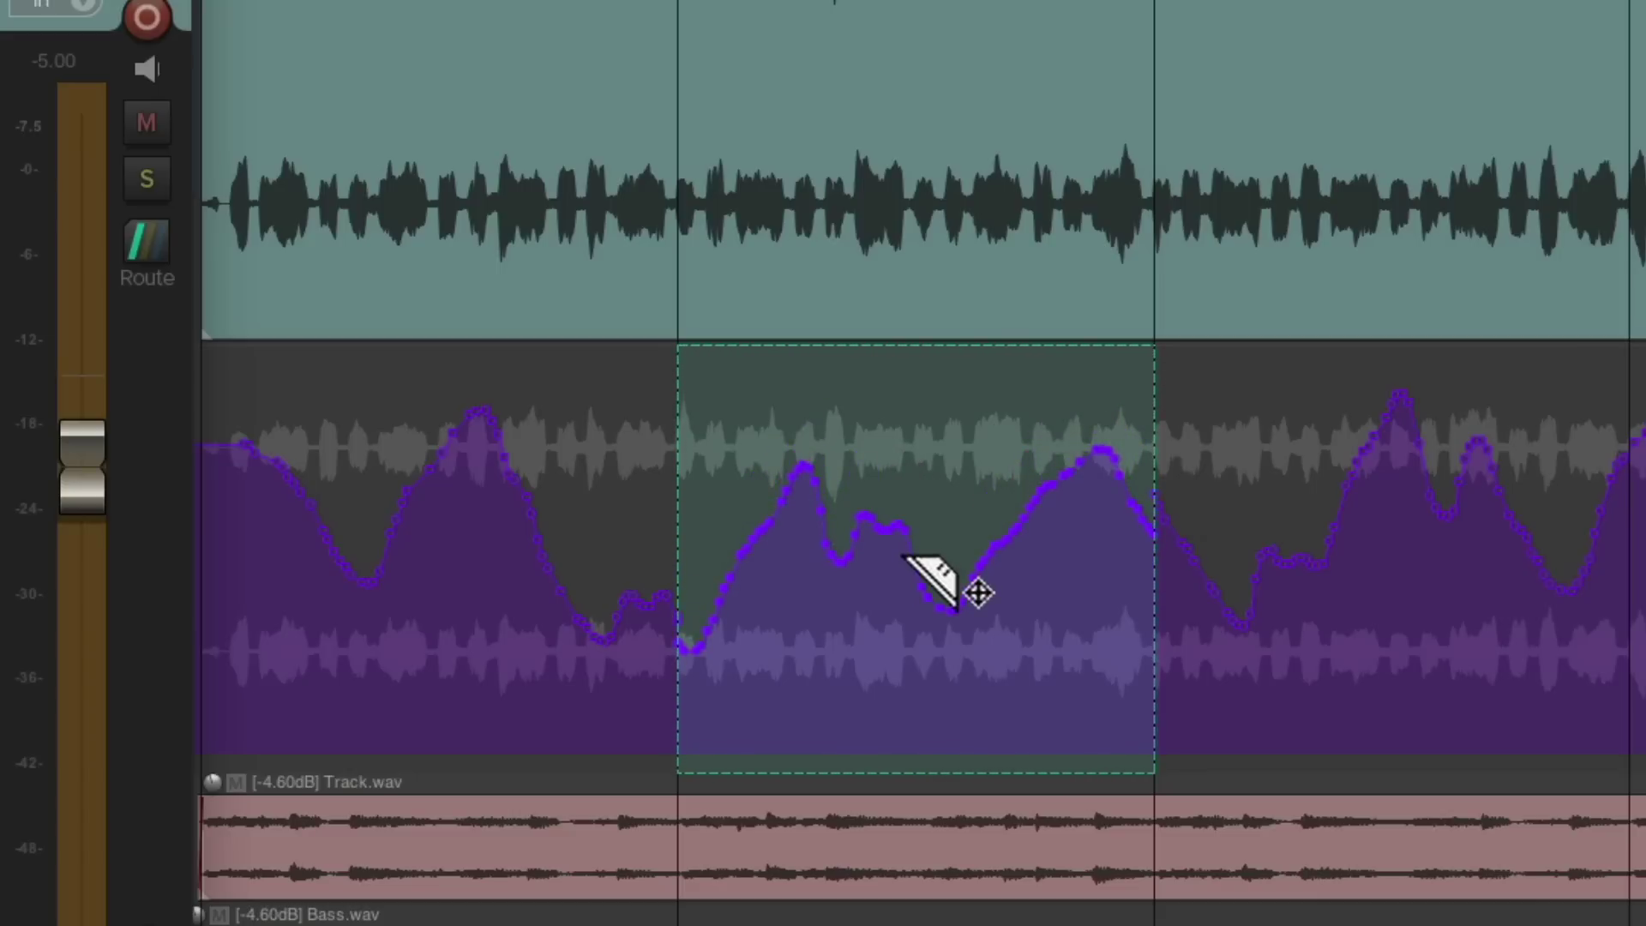
key(space)
mouse_move(892, 532)
mouse_down()
mouse_move(901, 478)
mouse_move(885, 452)
mouse_move(871, 514)
mouse_move(886, 555)
mouse_up()
key(space)
drag(892, 669, 912, 361)
key(space)
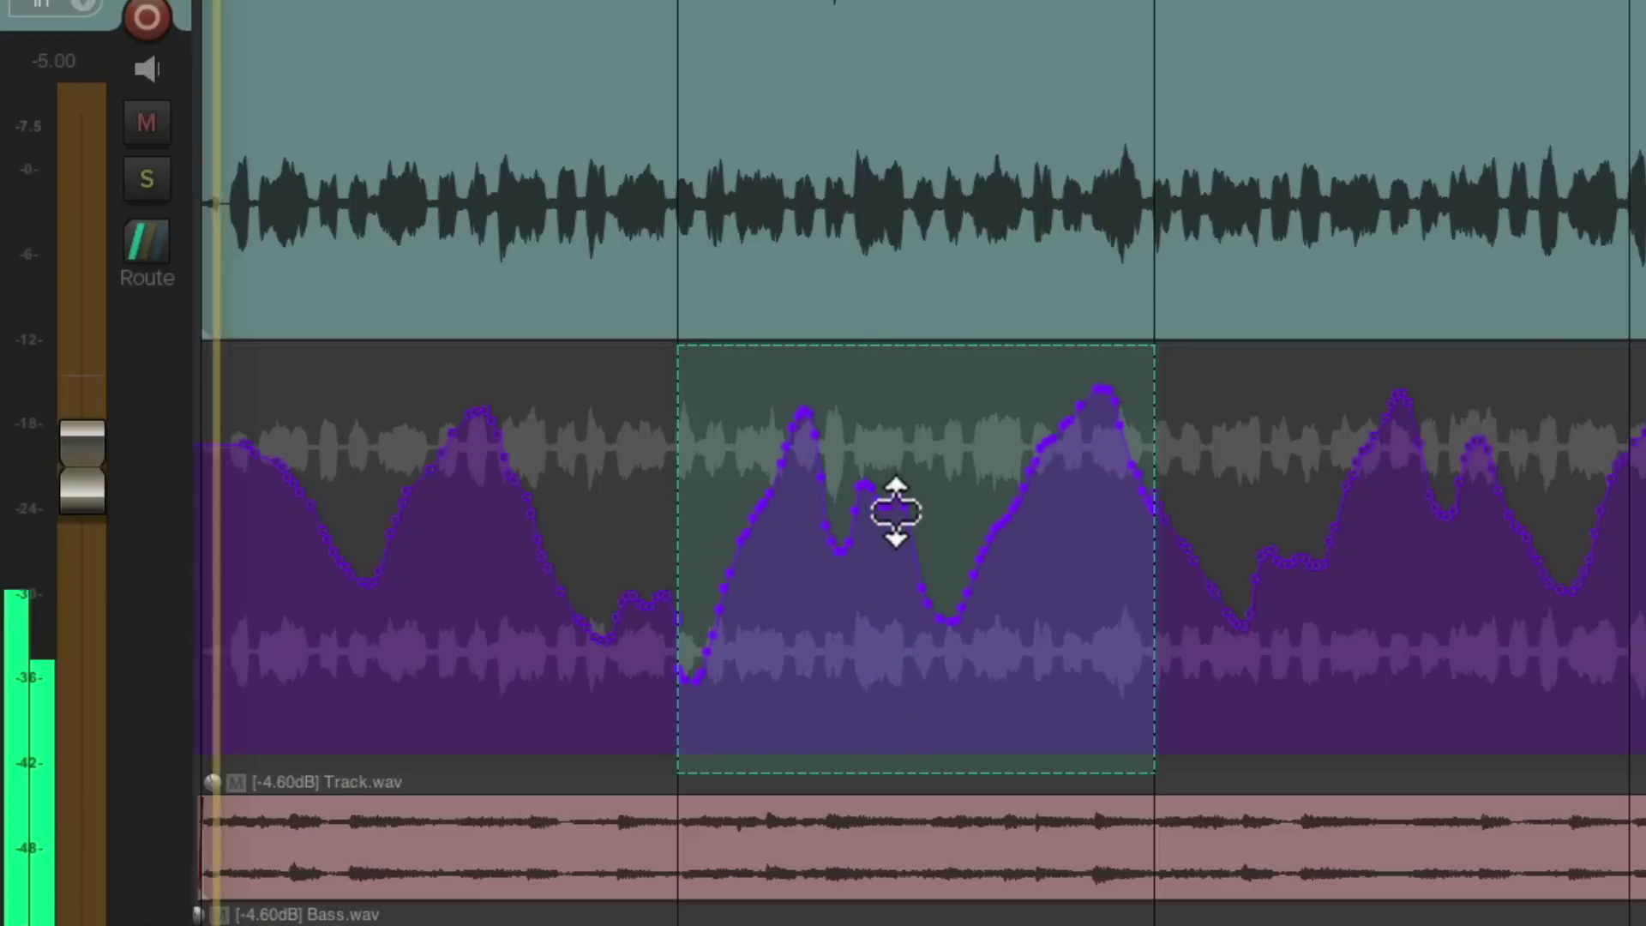
drag(892, 507, 892, 482)
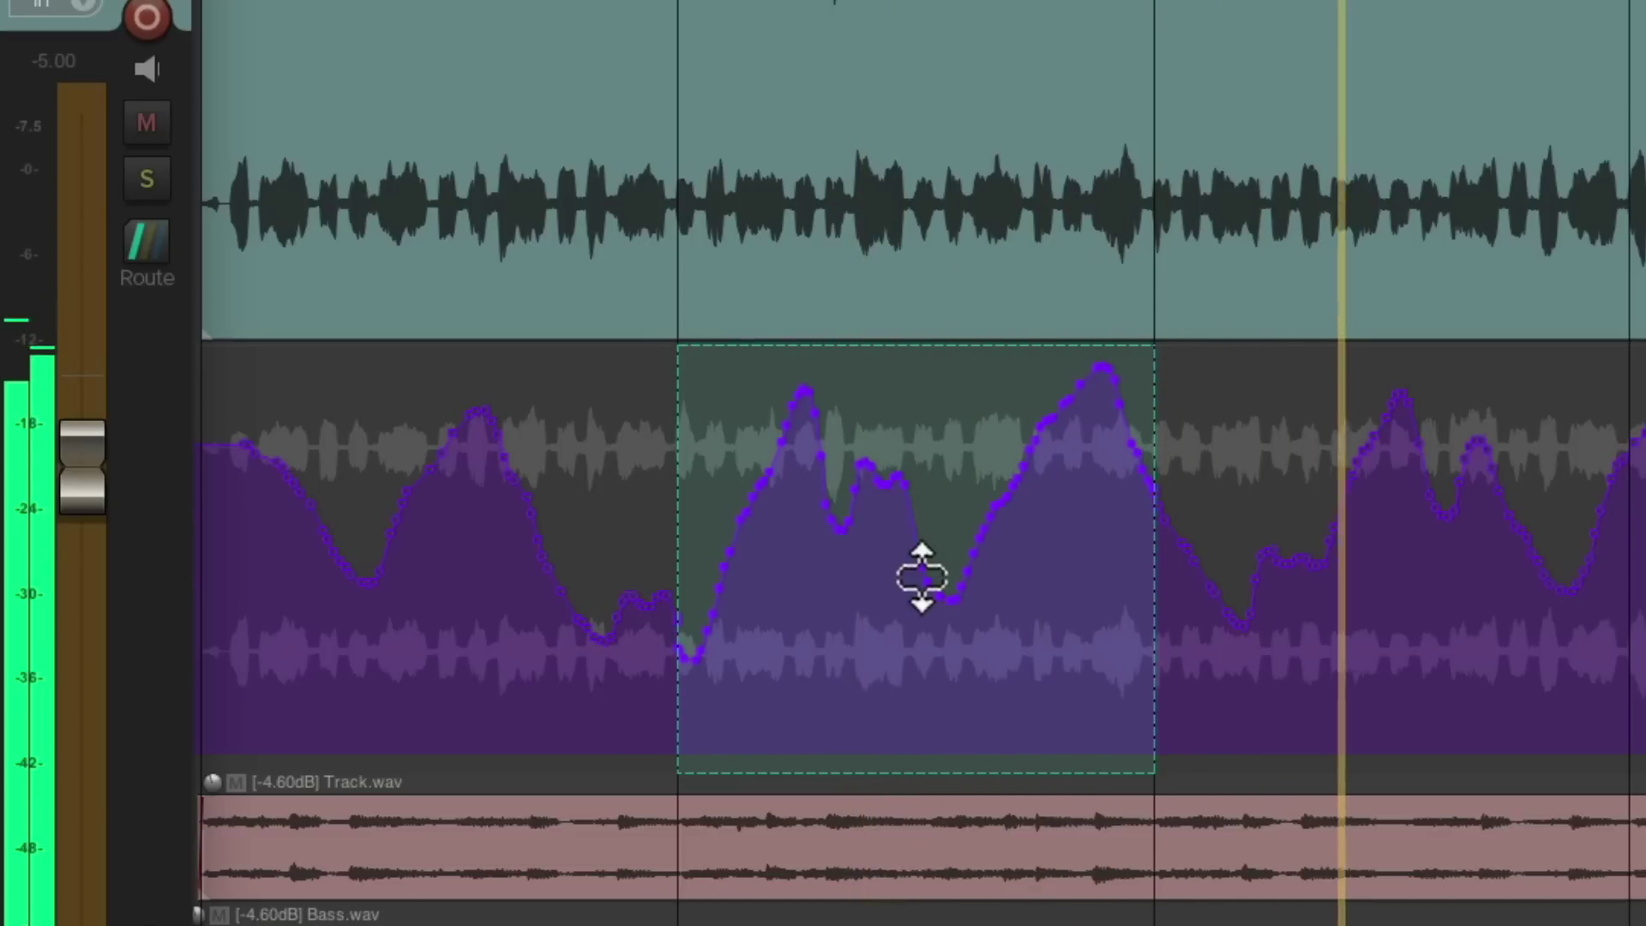
key(space)
click(943, 486)
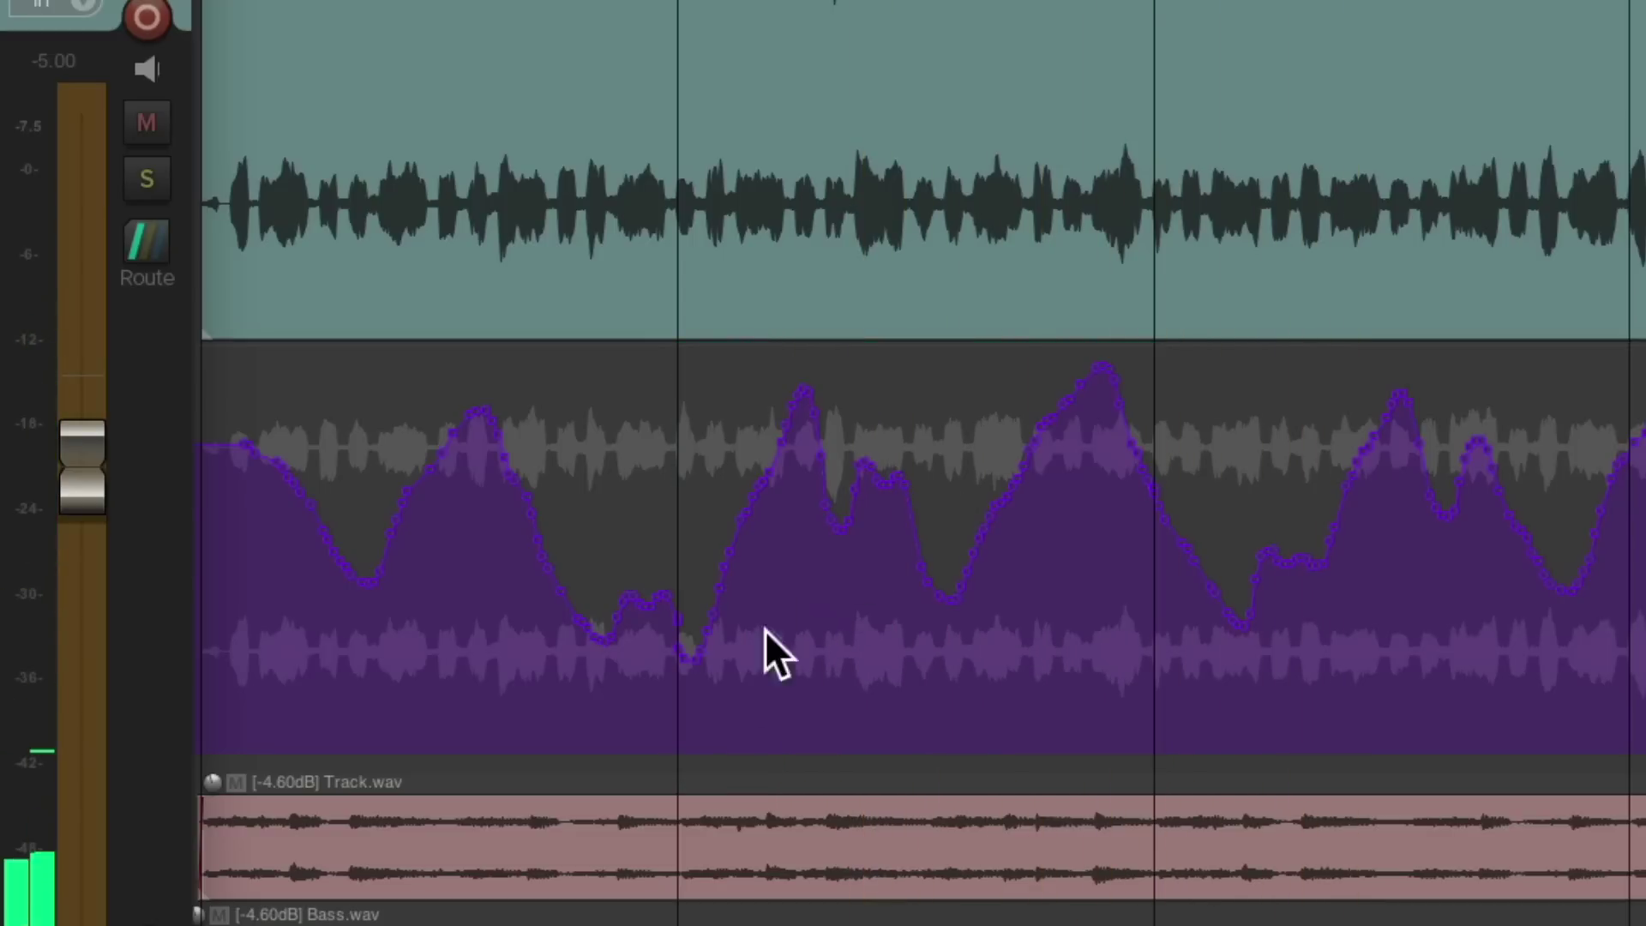
Select the envelope points at the bar-2 section start and end junctions.
scroll(720, 731, up, 6)
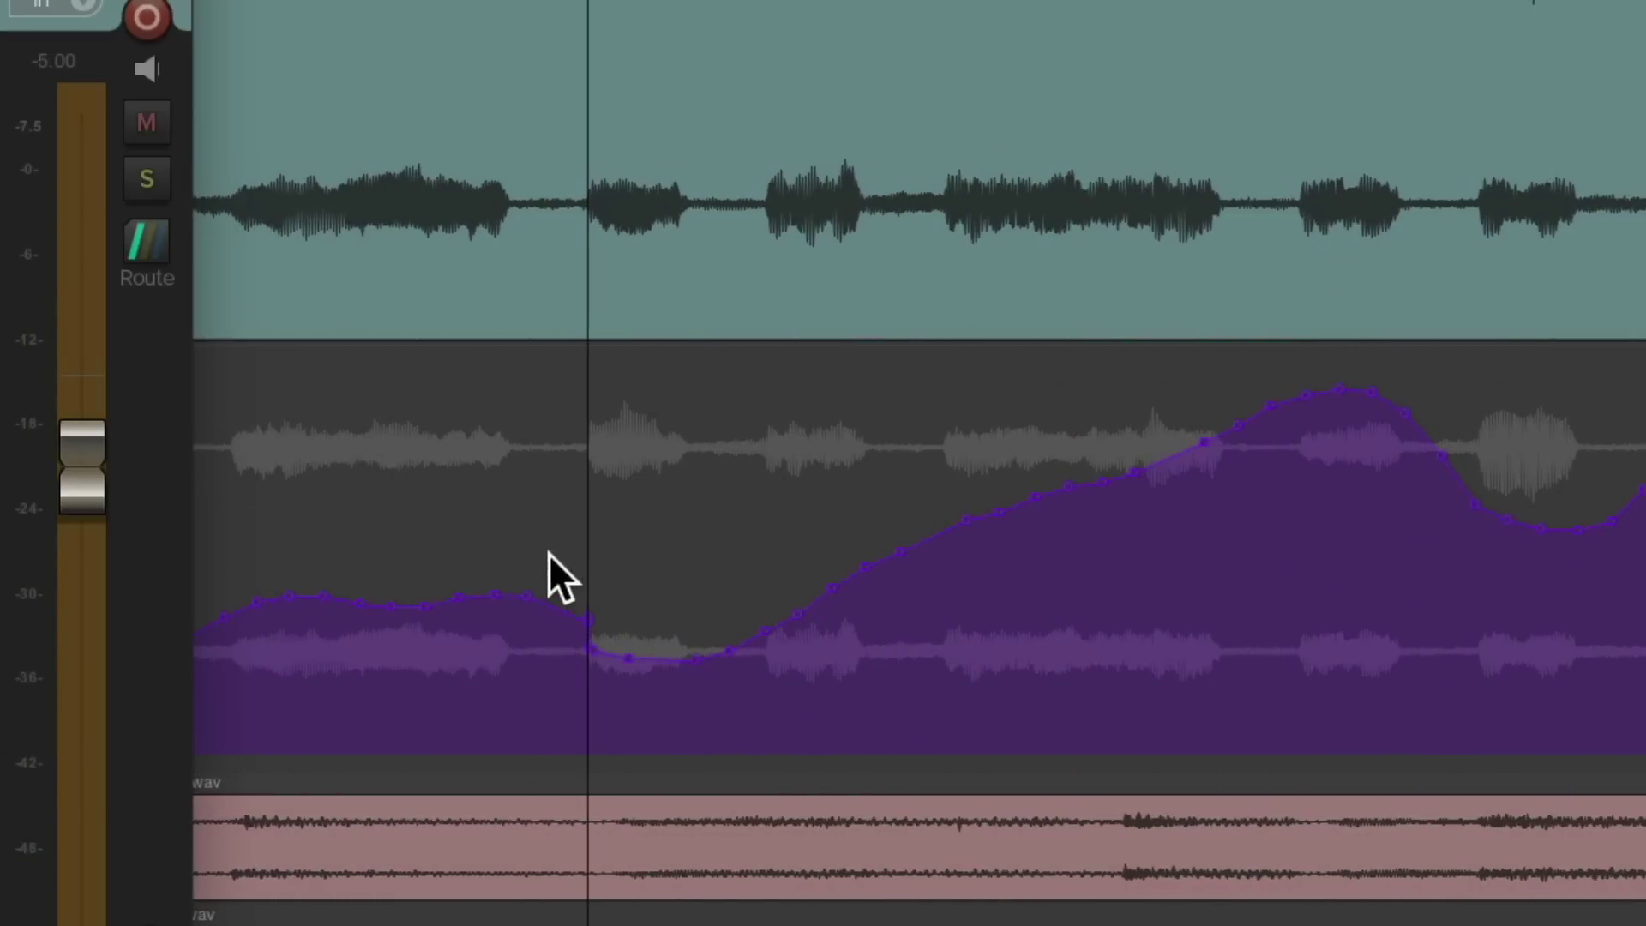
drag(548, 553, 641, 686)
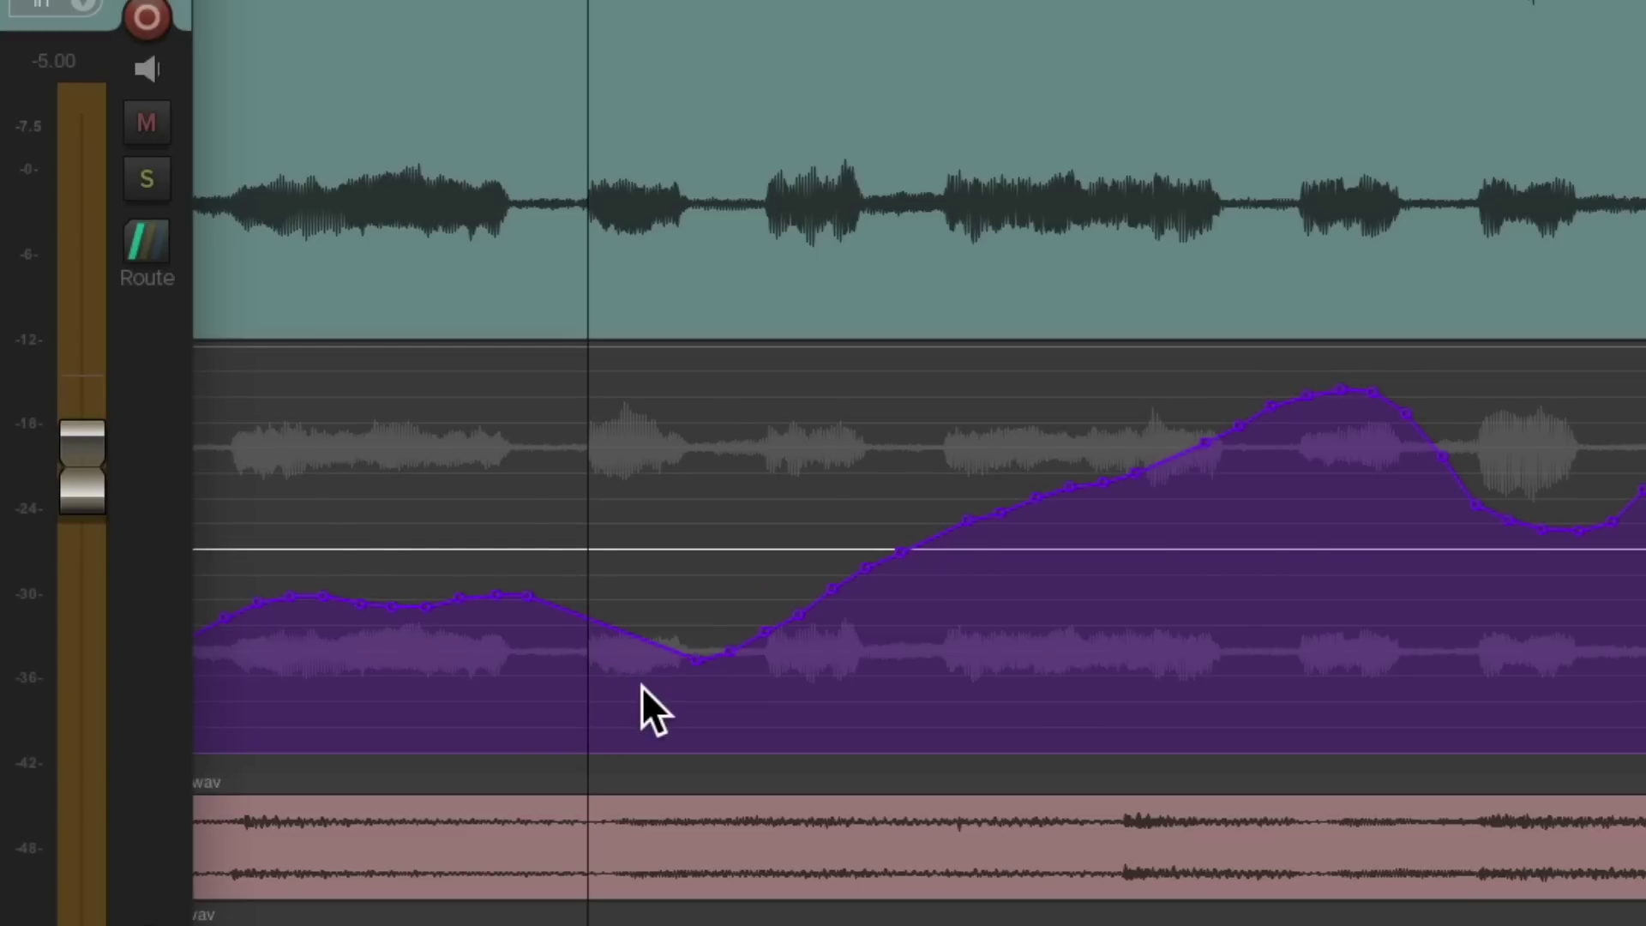
scroll(641, 685, down, 6)
scroll(1154, 689, up, 8)
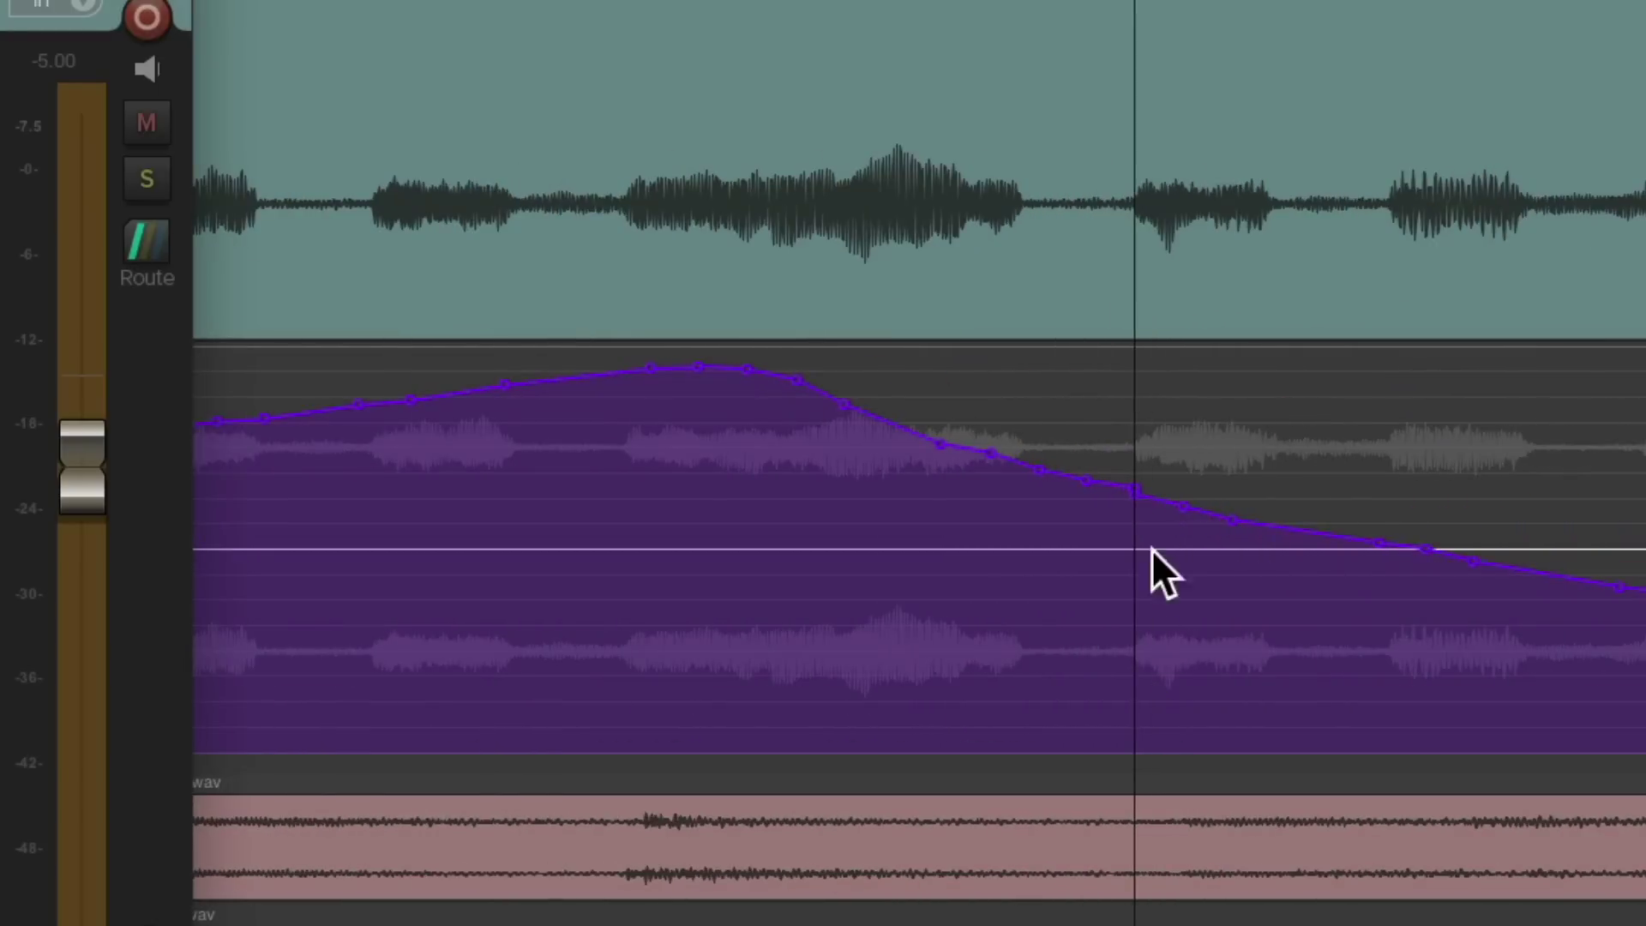
drag(1076, 420, 1247, 620)
scroll(1246, 620, down, 8)
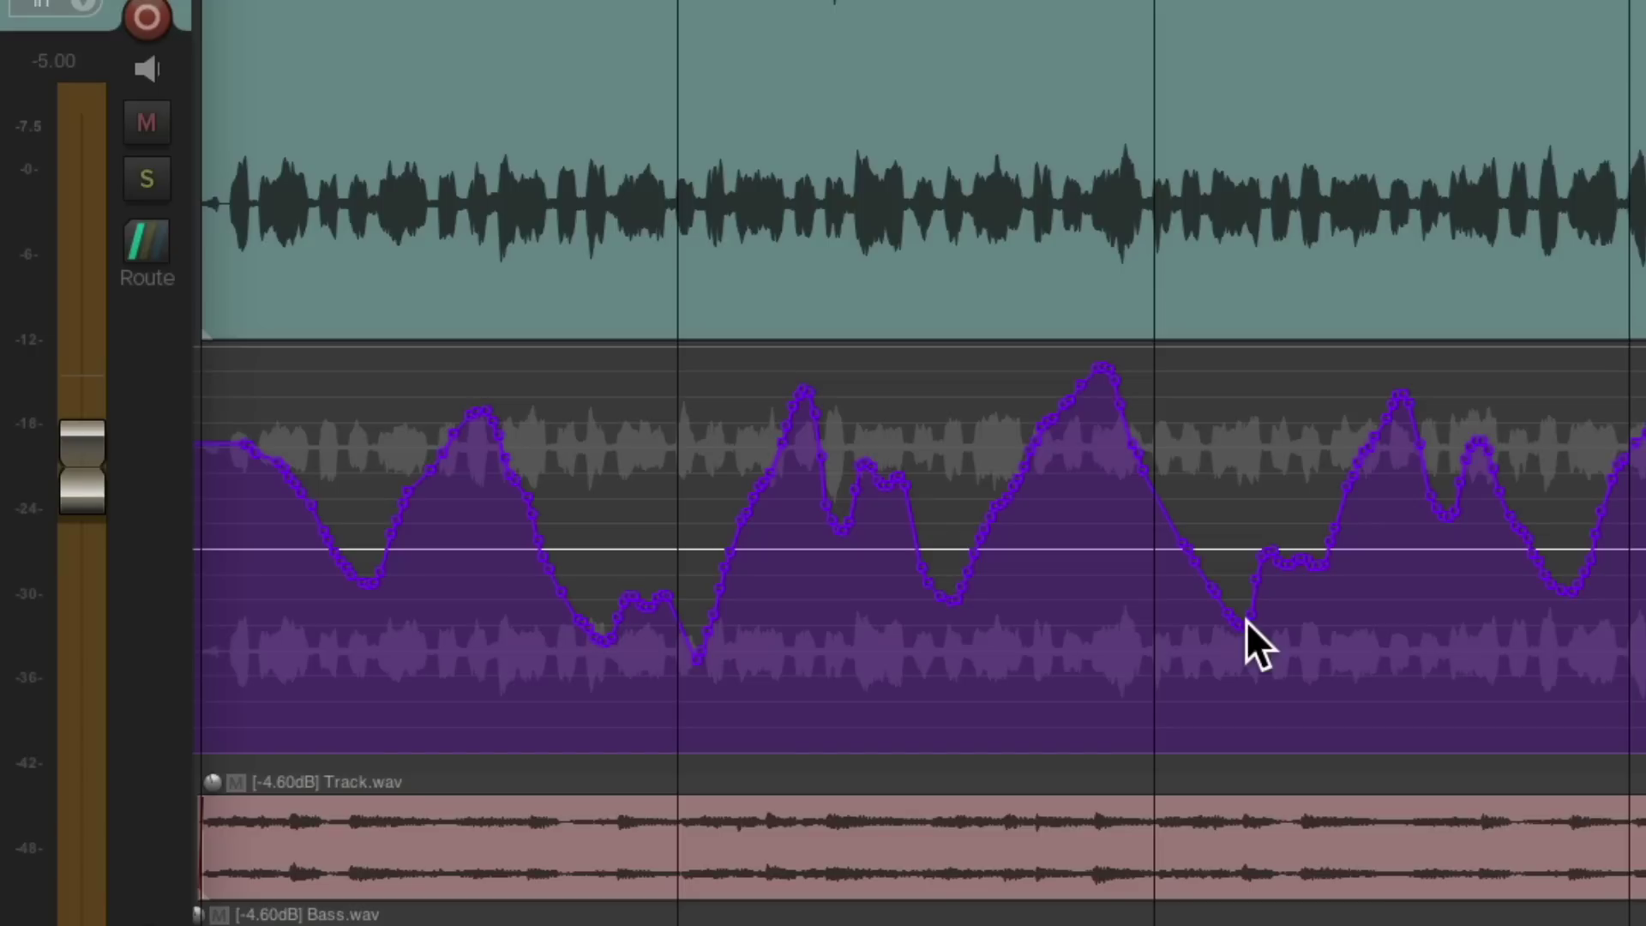
key(space)
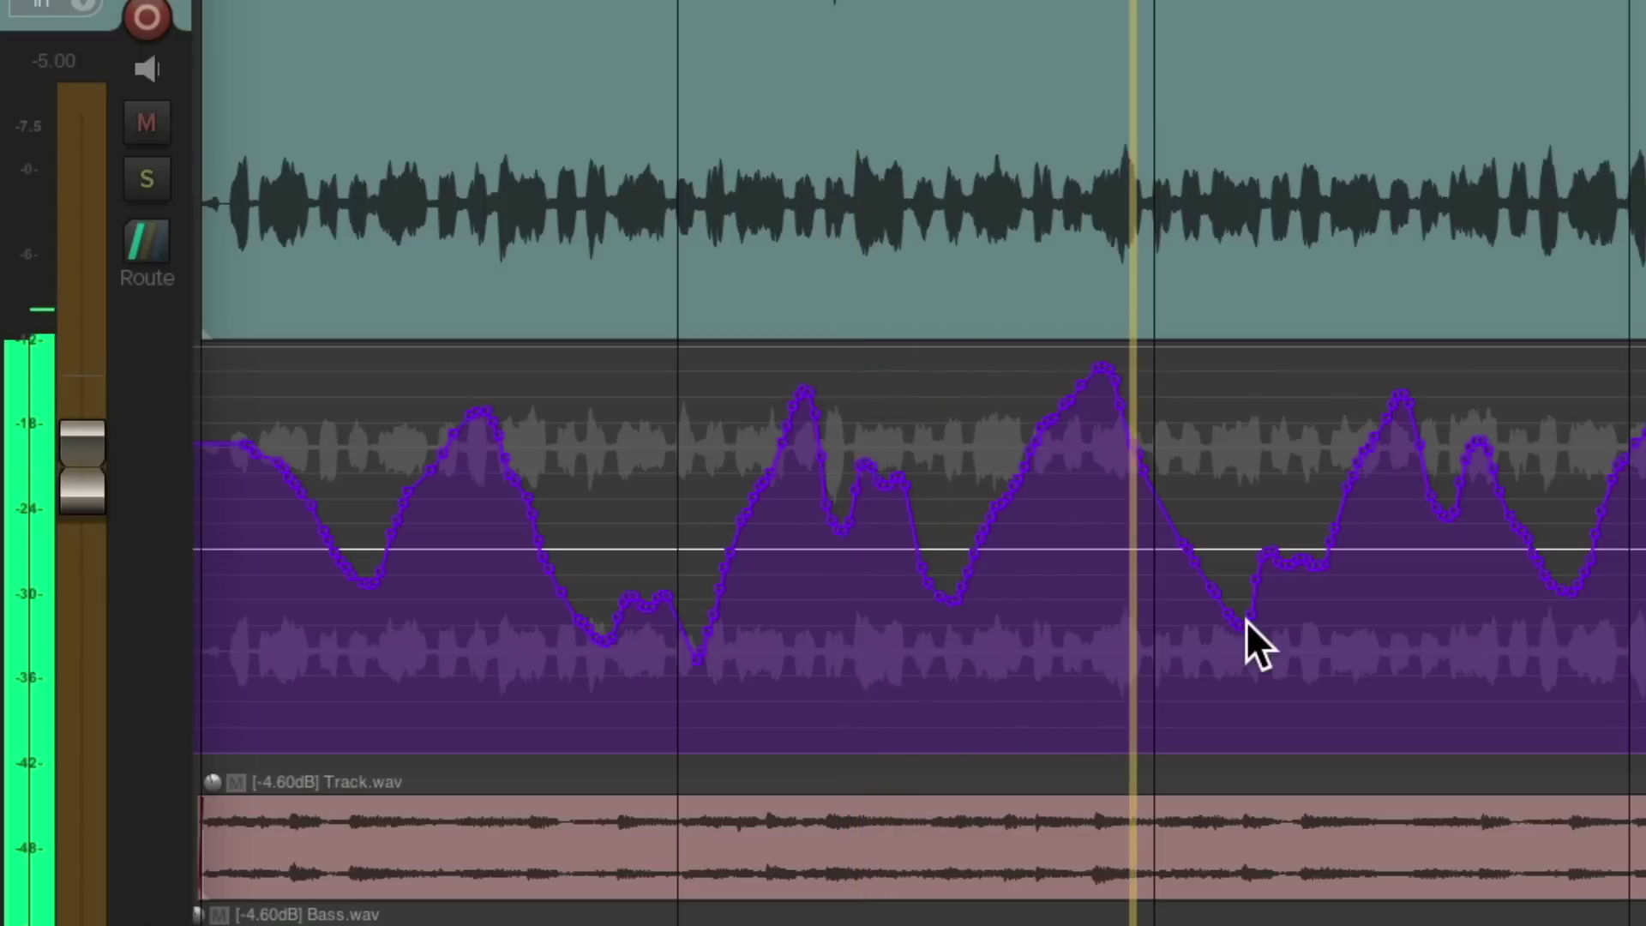
key(space)
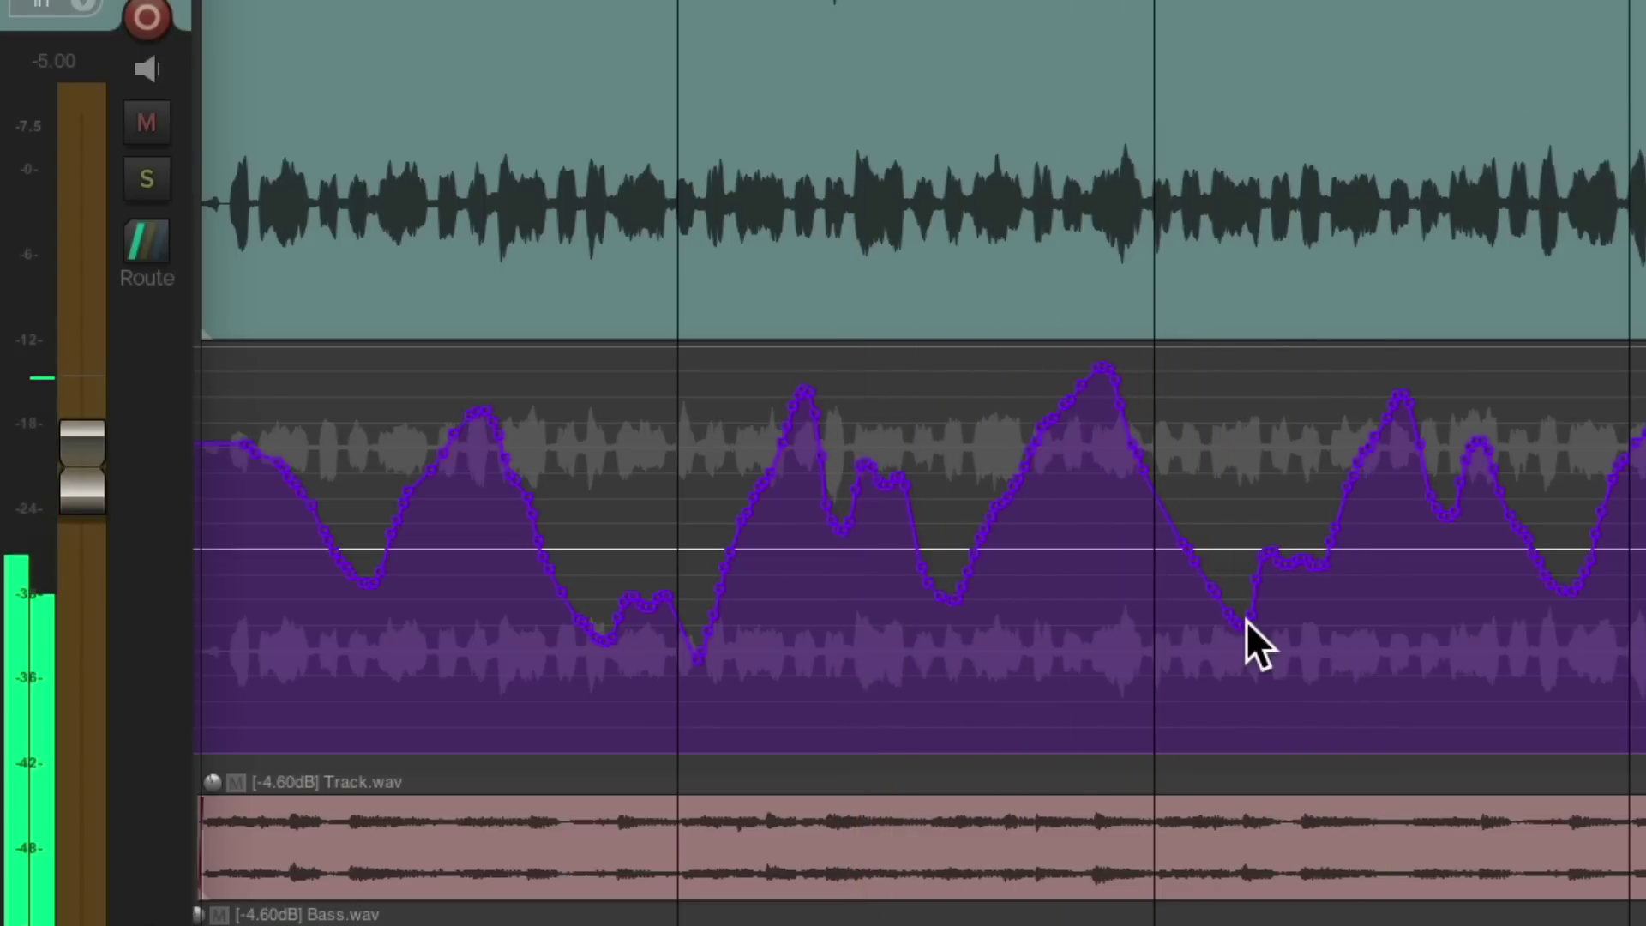